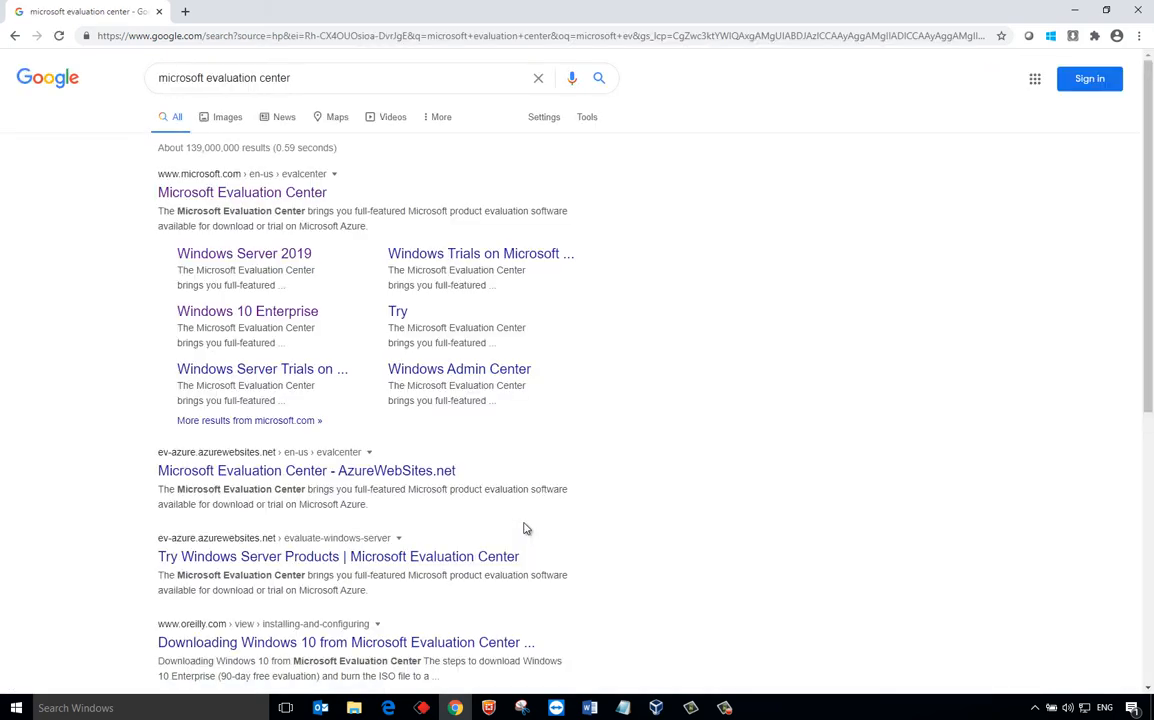
# - Open the Windows Server 2019 evaluation page on Microsoft Evaluation Center
pyautogui.click(250, 194)
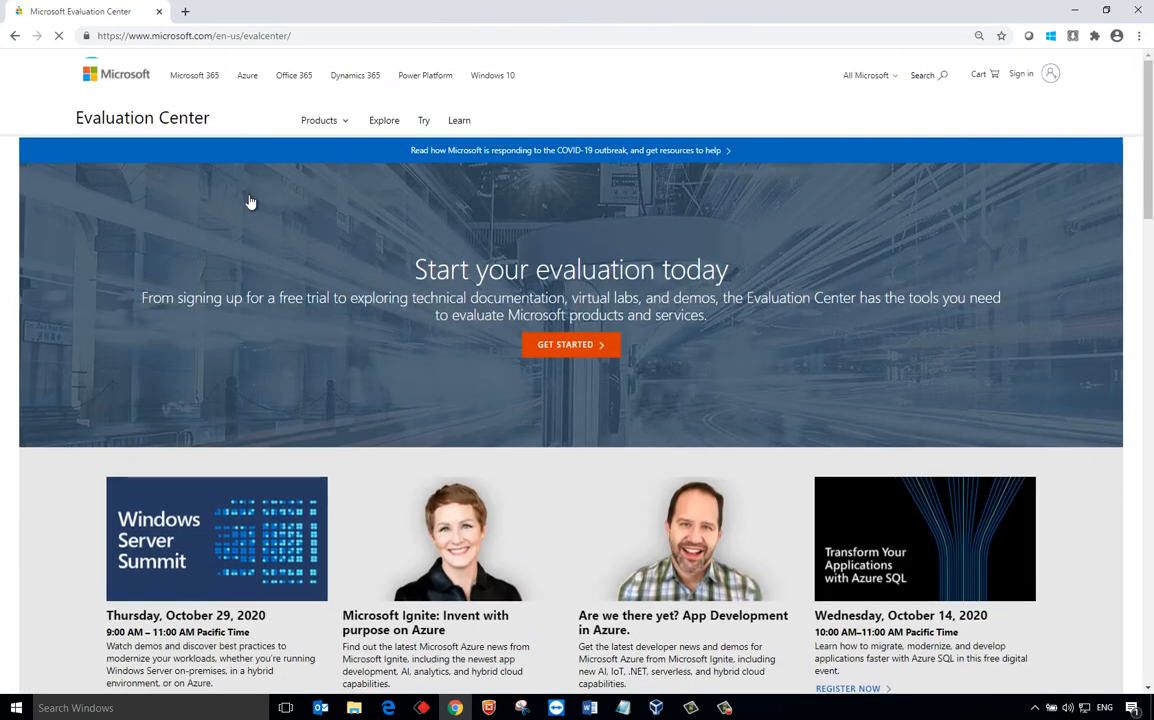
pyautogui.scroll(-5, 410, 375)
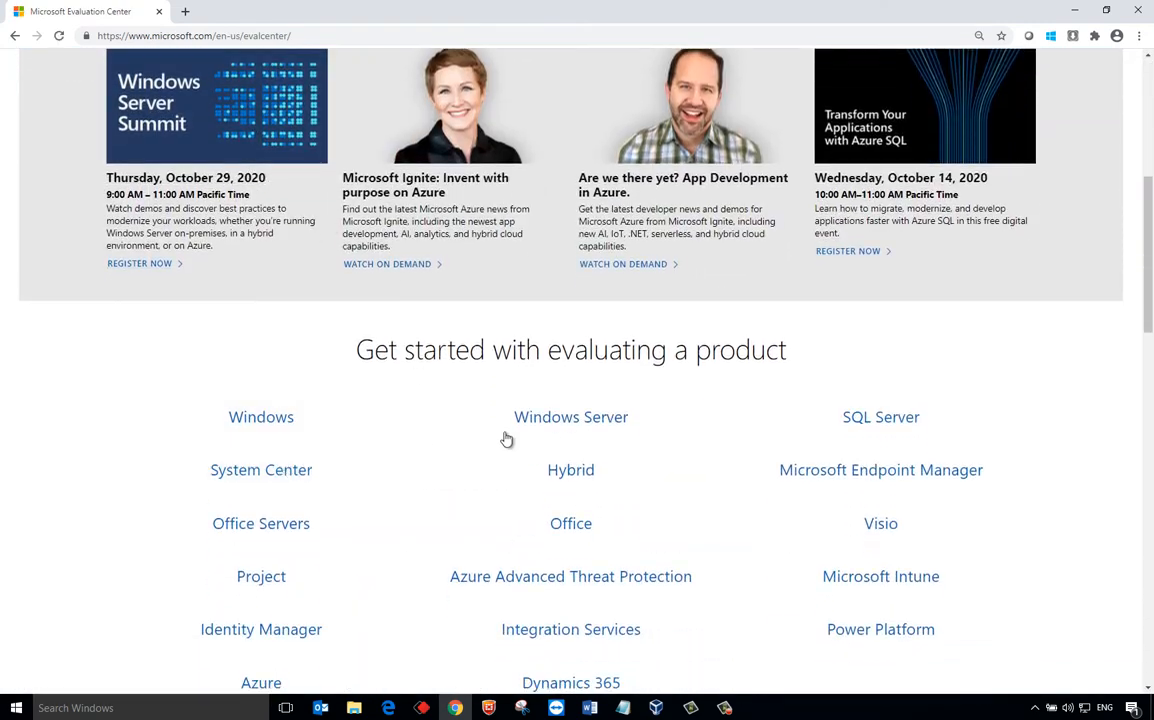
pyautogui.click(610, 428)
pyautogui.click(190, 478)
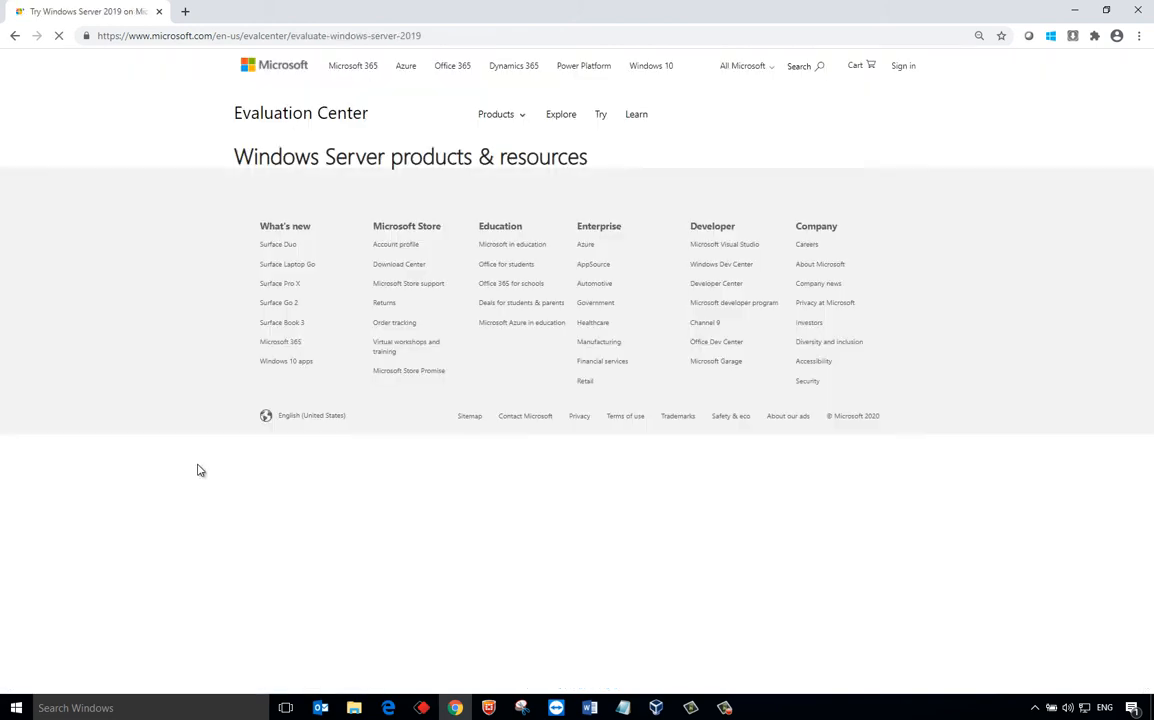
# - Choose the ISO download, continue to the empty registration form, then close Chrome
pyautogui.scroll(-5, 404, 368)
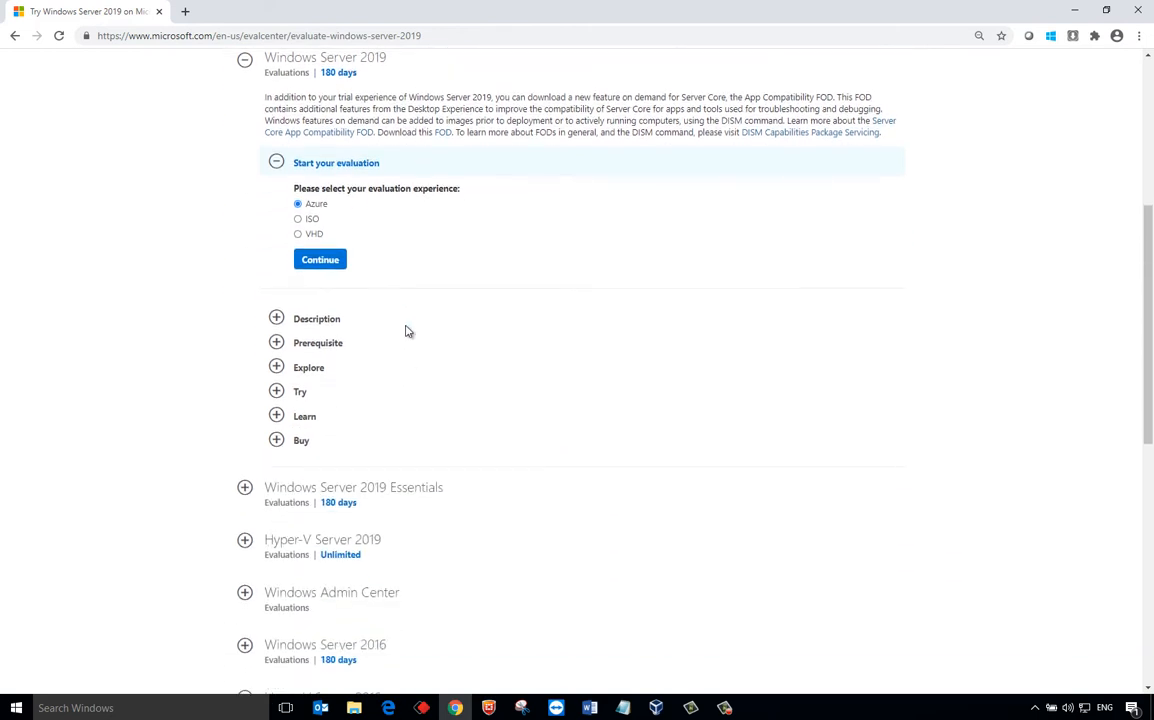
pyautogui.click(313, 220)
pyautogui.scroll(1, 320, 180)
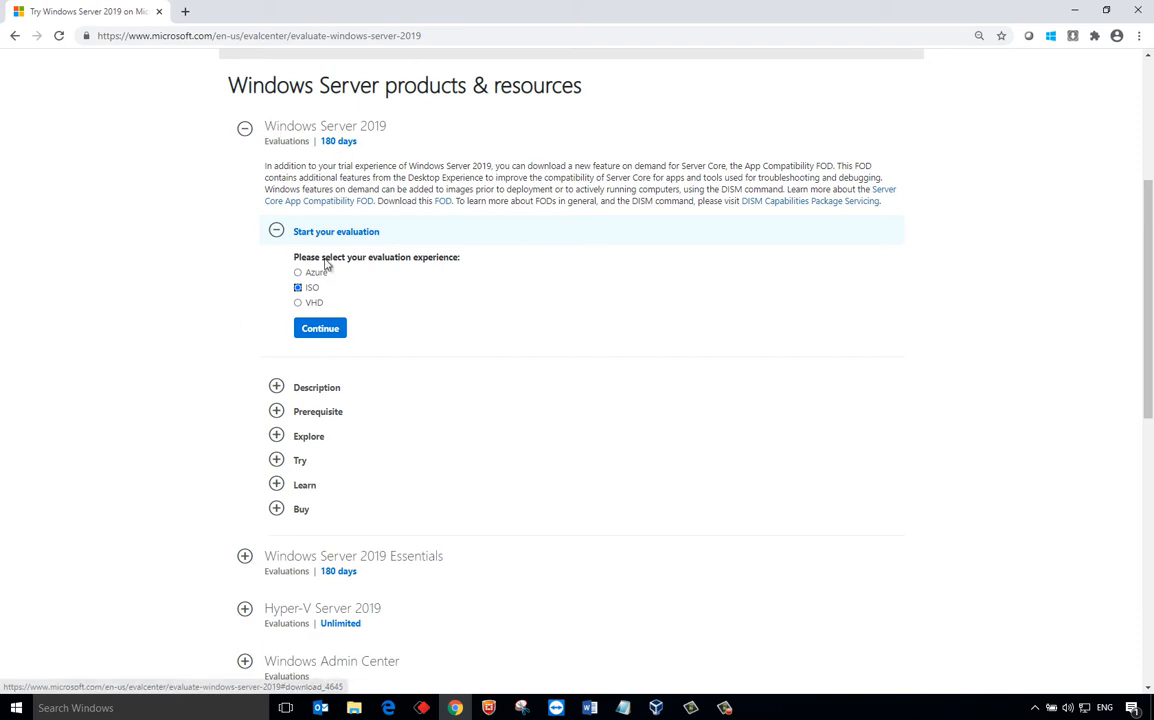
pyautogui.click(320, 328)
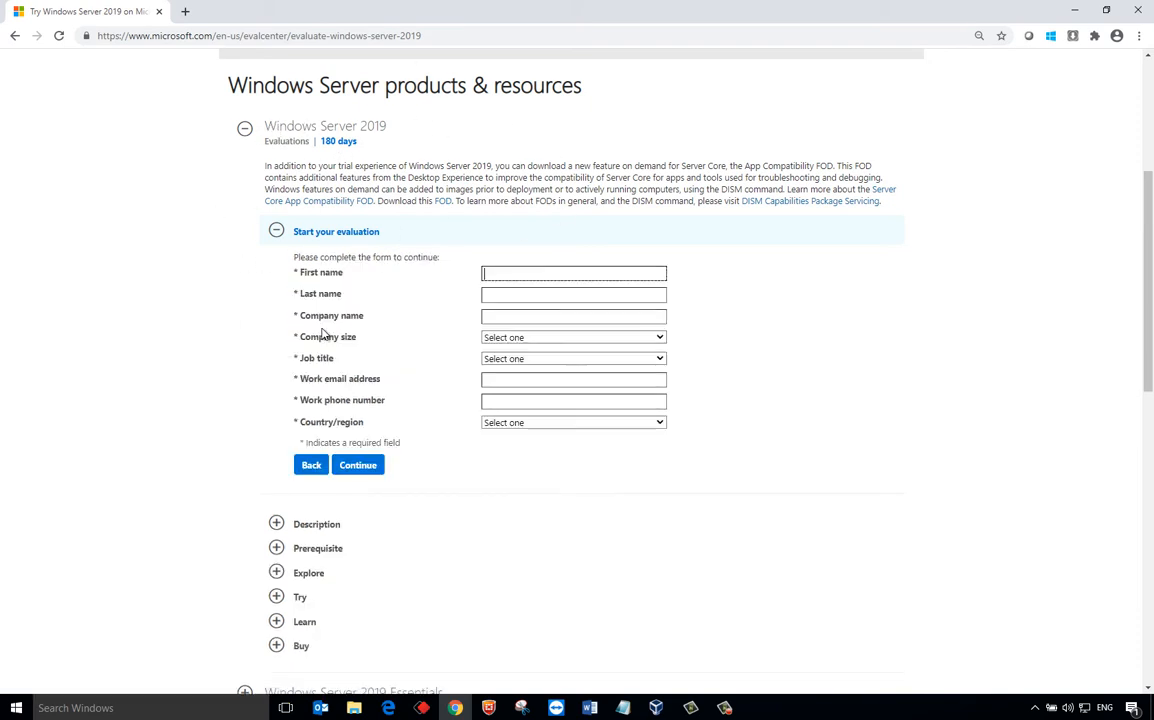
pyautogui.click(1134, 9)
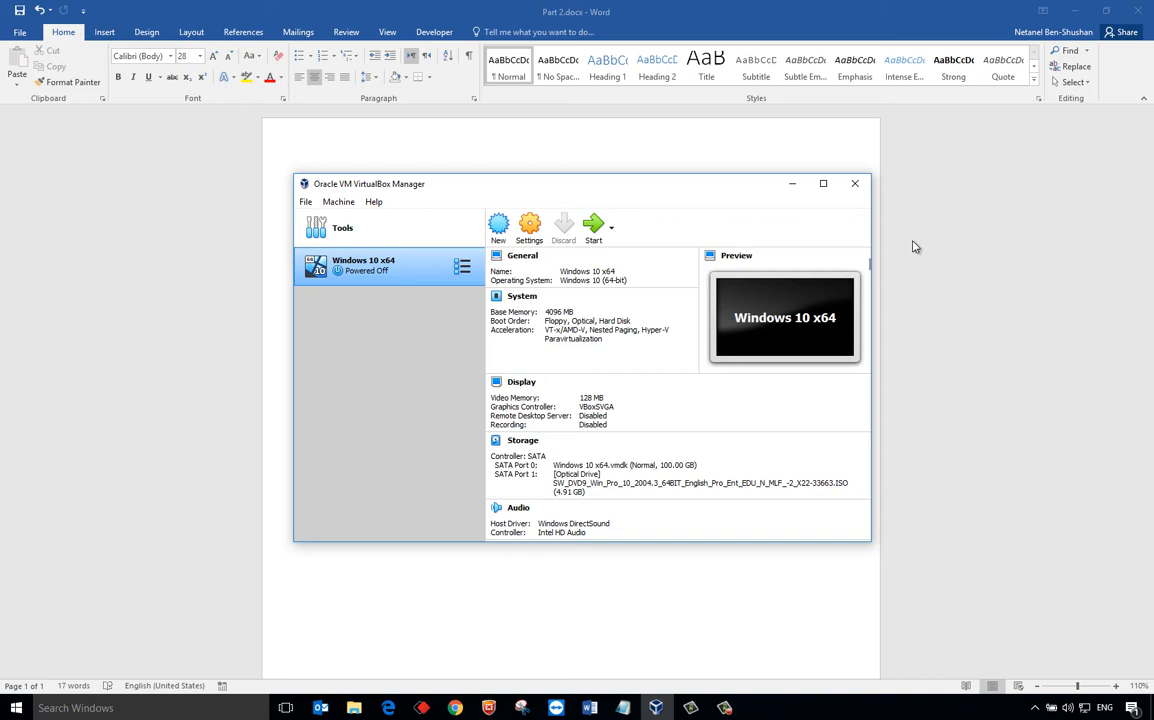
# - Start a new VM named 'Windows Server 2019' with version Windows 2019 (64-bit)
pyautogui.click(499, 230)
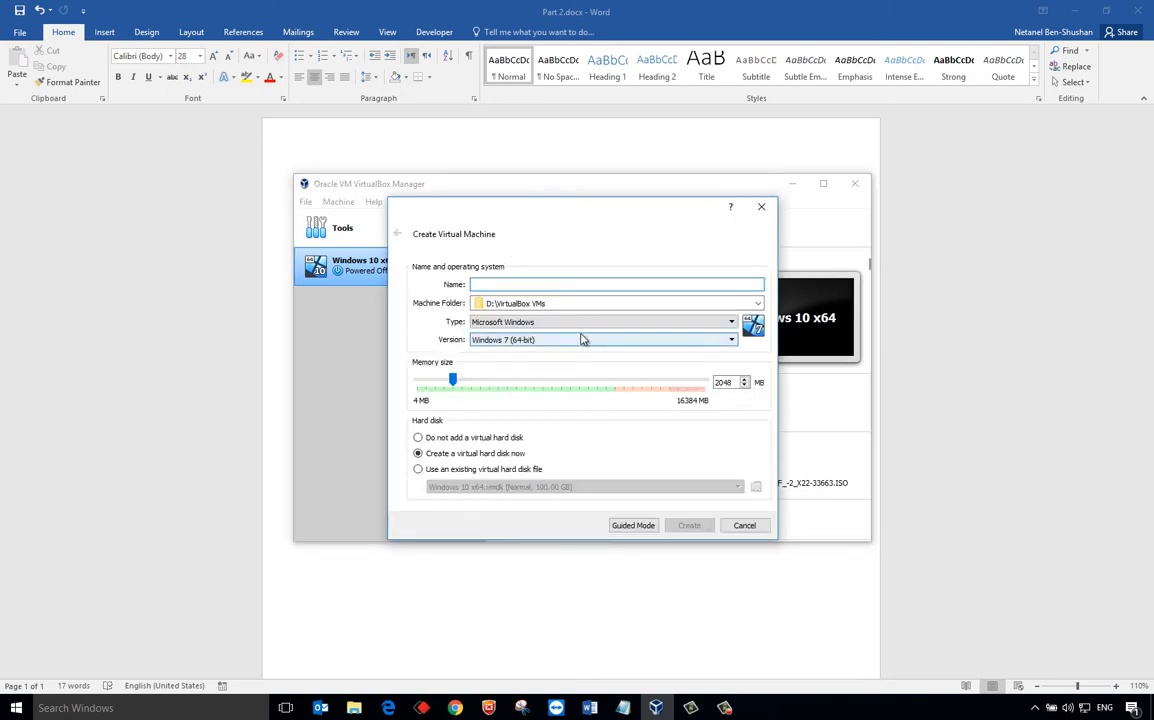
pyautogui.write('Windows ')
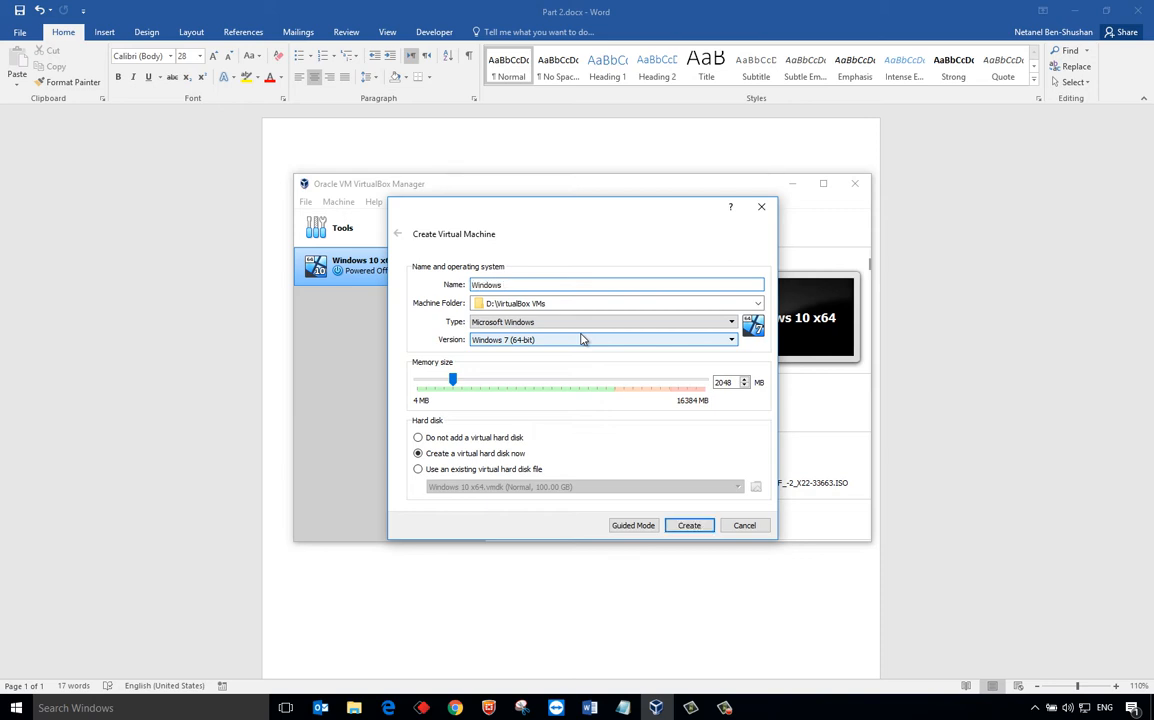
pyautogui.write('Server 2019')
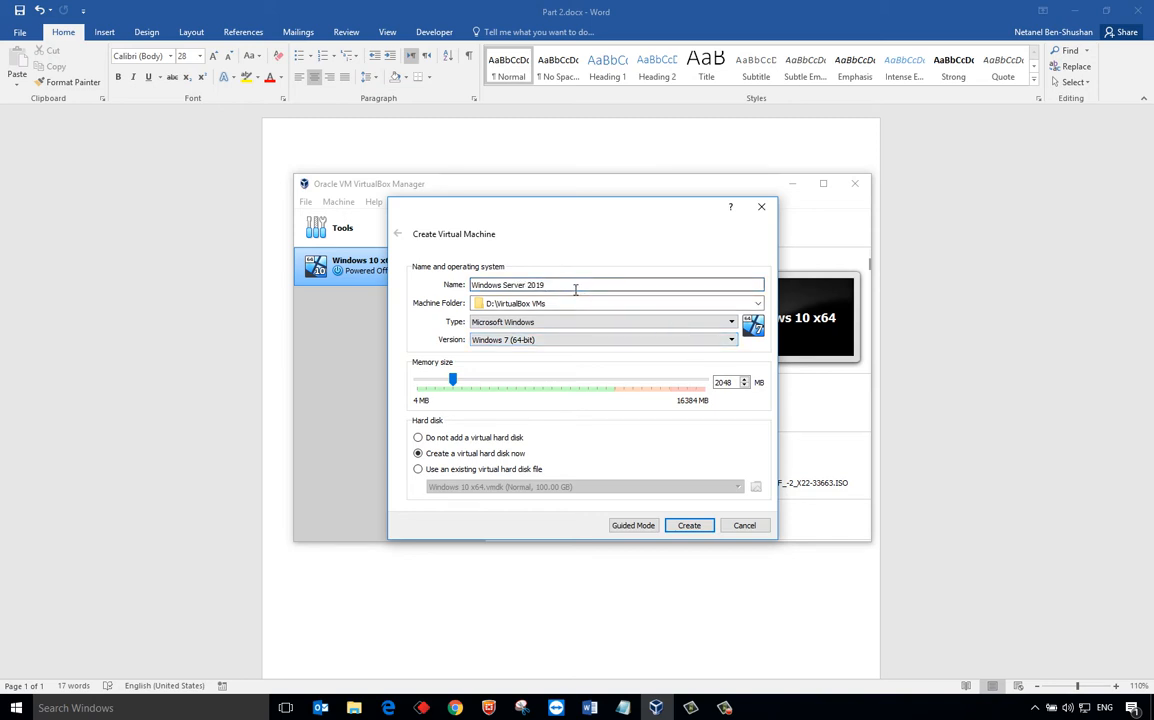
pyautogui.click(548, 340)
pyautogui.scroll(-5, 564, 410)
pyautogui.scroll(-1, 564, 410)
pyautogui.click(562, 413)
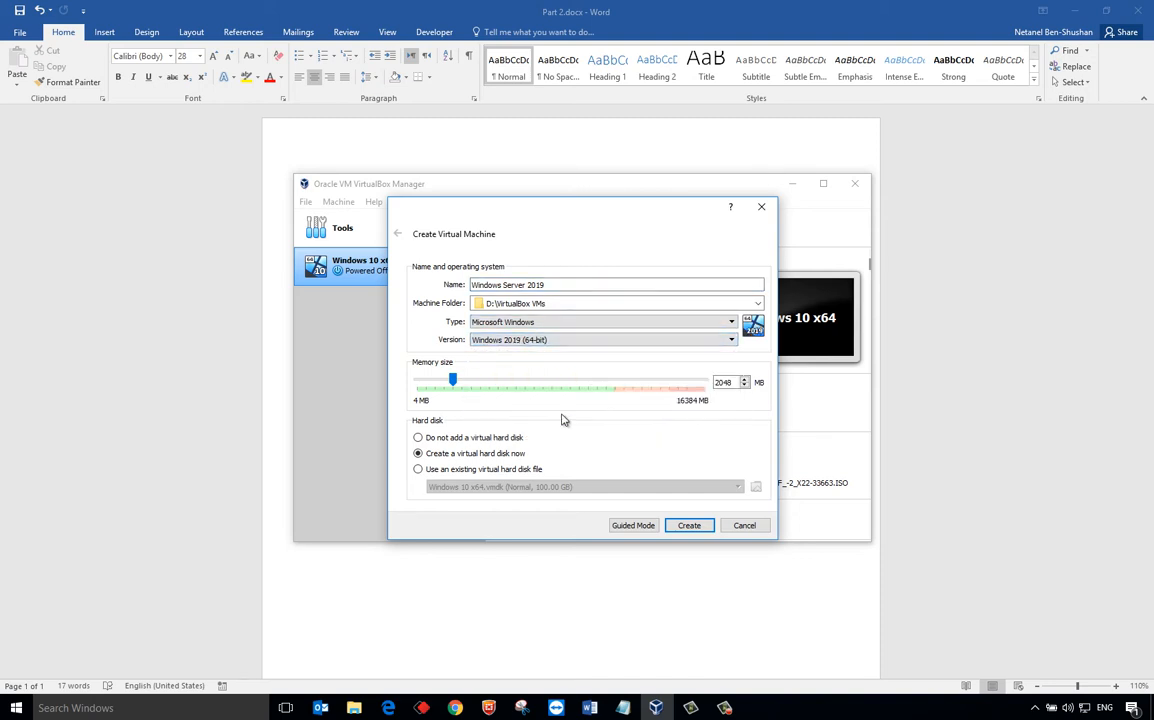
pyautogui.click(552, 341)
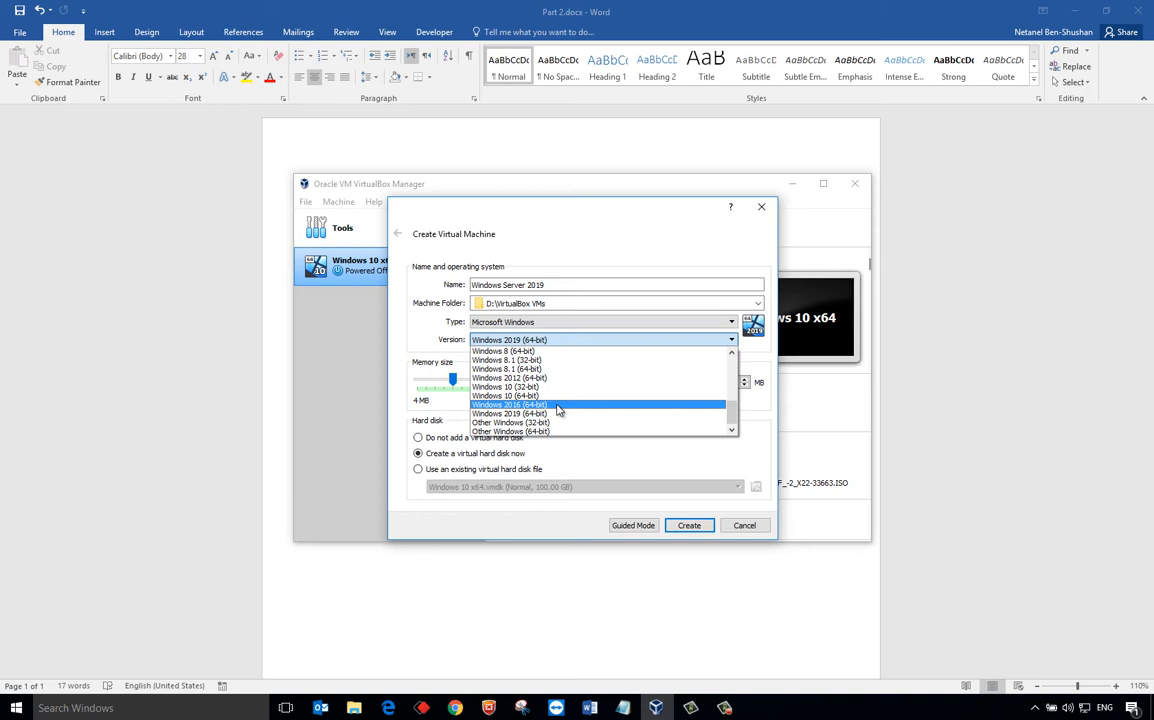
pyautogui.click(674, 416)
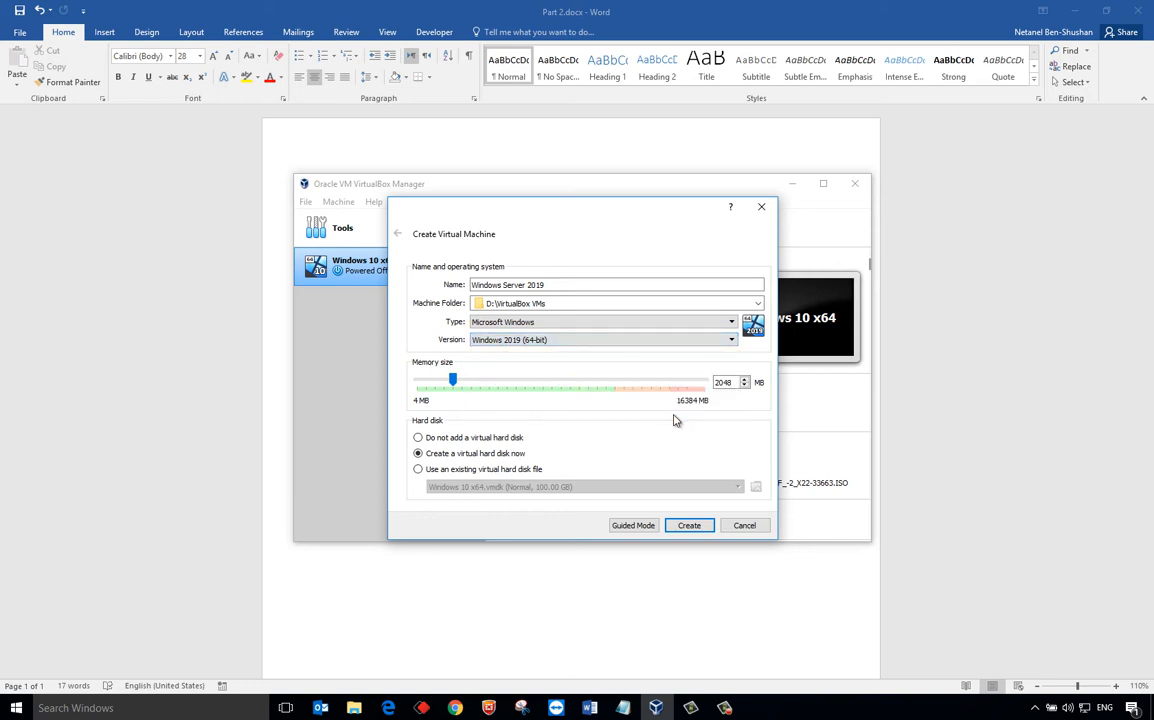
# - Set the VM memory to 4096 MB and create it
pyautogui.press('Tab')
pyautogui.press('Tab')
pyautogui.write('4096')
pyautogui.click(687, 527)
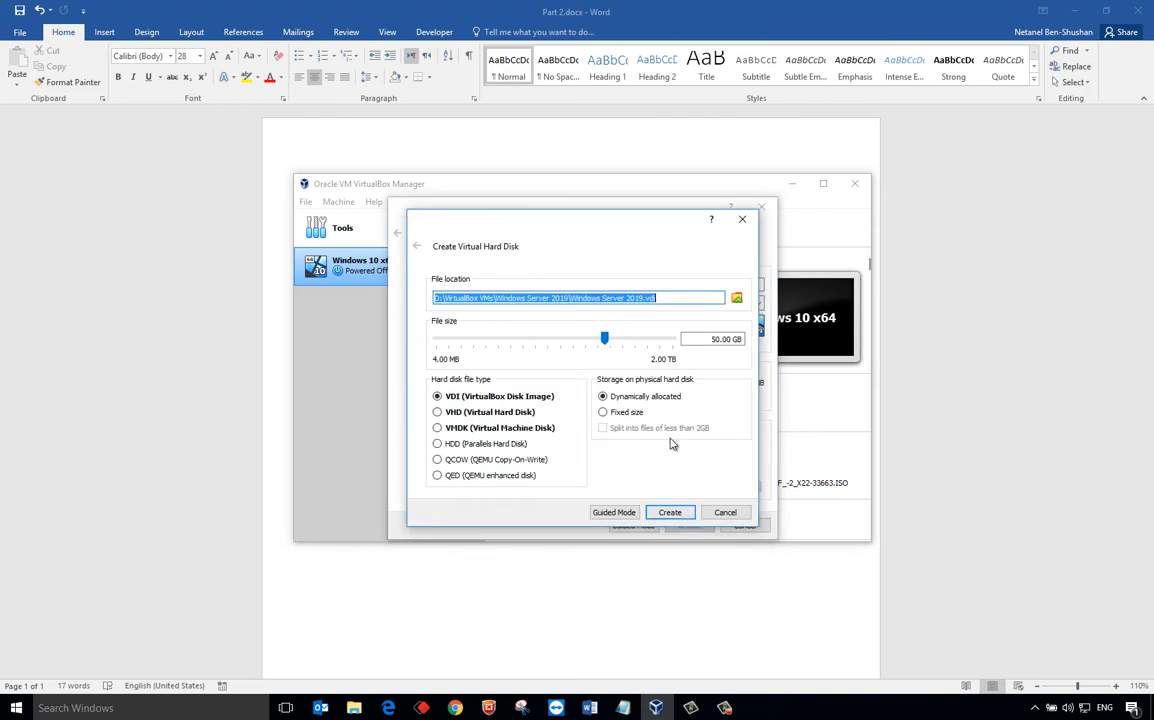
# - Create a 100 GB dynamically allocated VMDK hard disk for the Windows Server 2019 VM
pyautogui.click(516, 430)
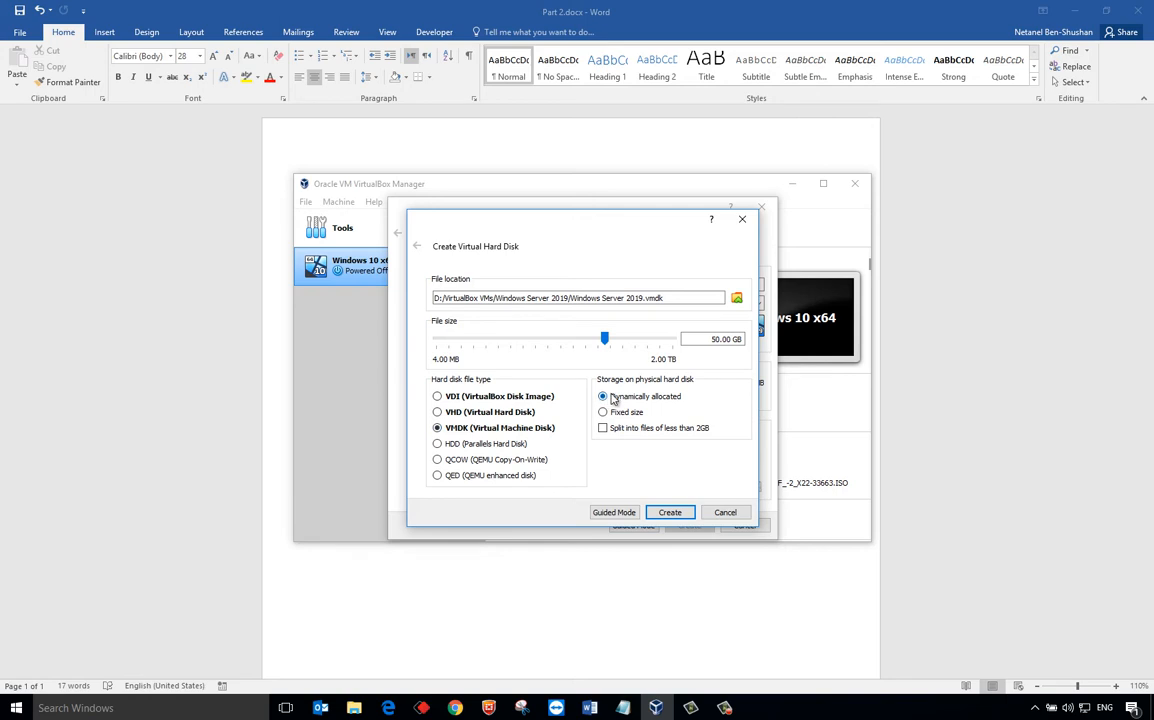
pyautogui.doubleClick(703, 339)
pyautogui.write('100')
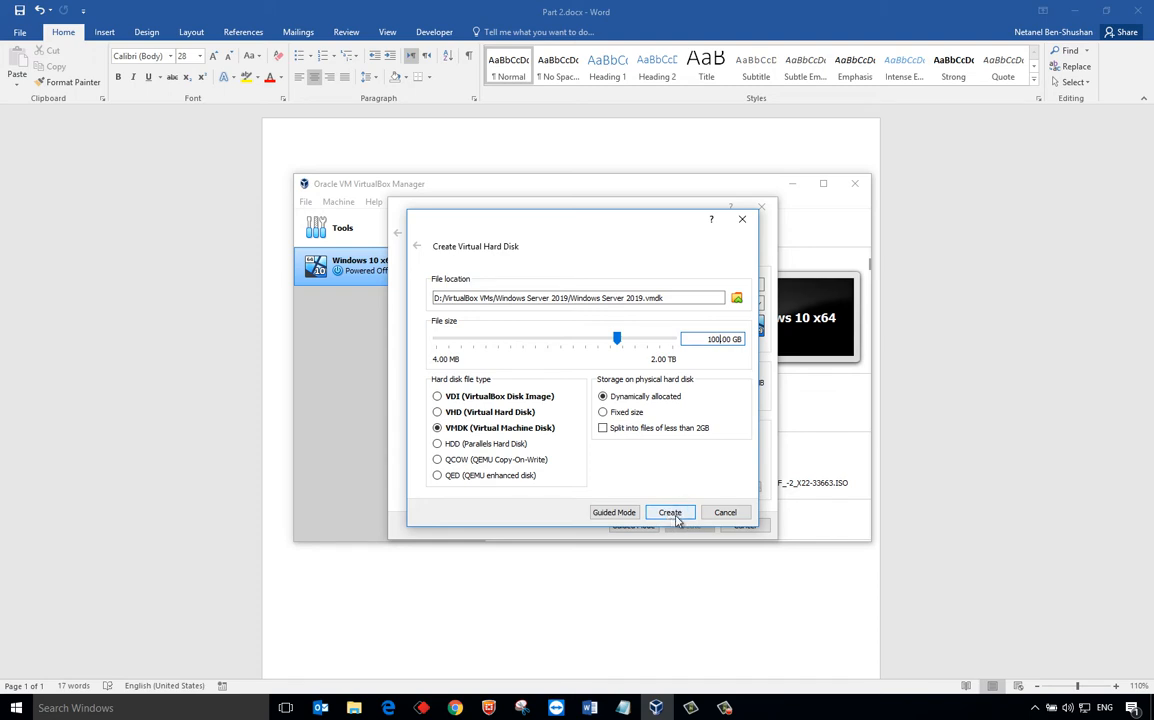
pyautogui.click(677, 517)
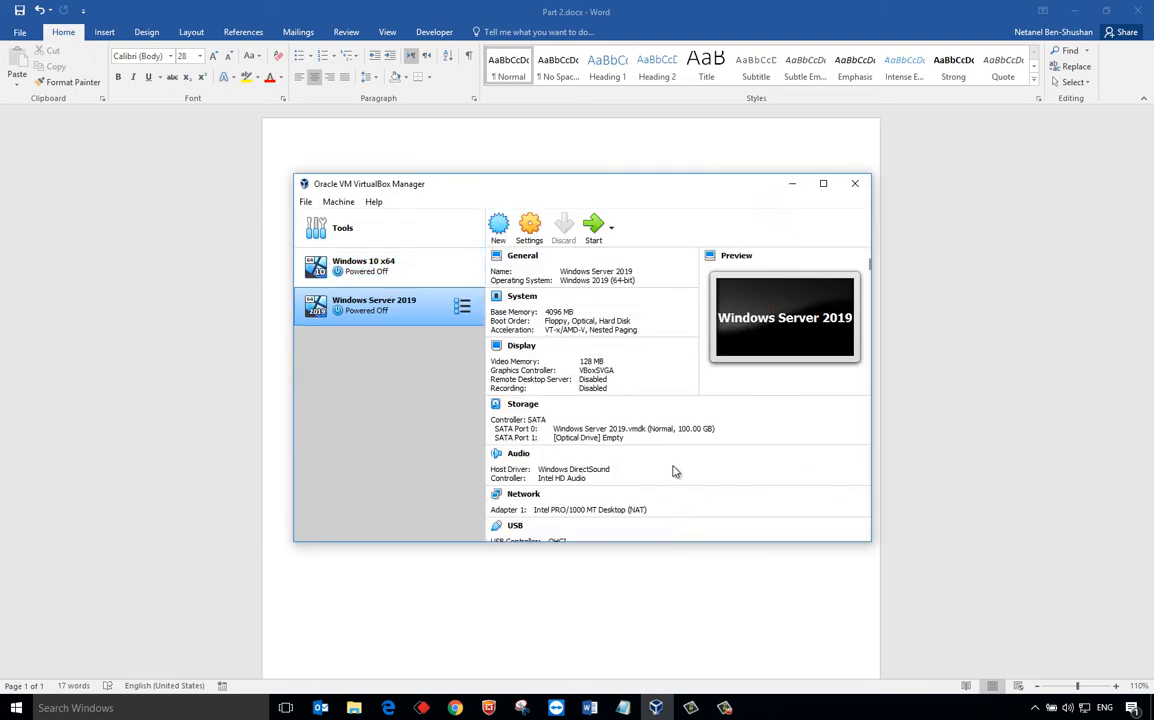
# - Start the VM booting from en_windows_server_2019_x64_dvd_3c2cf1202.iso as the start-up disk
pyautogui.click(597, 227)
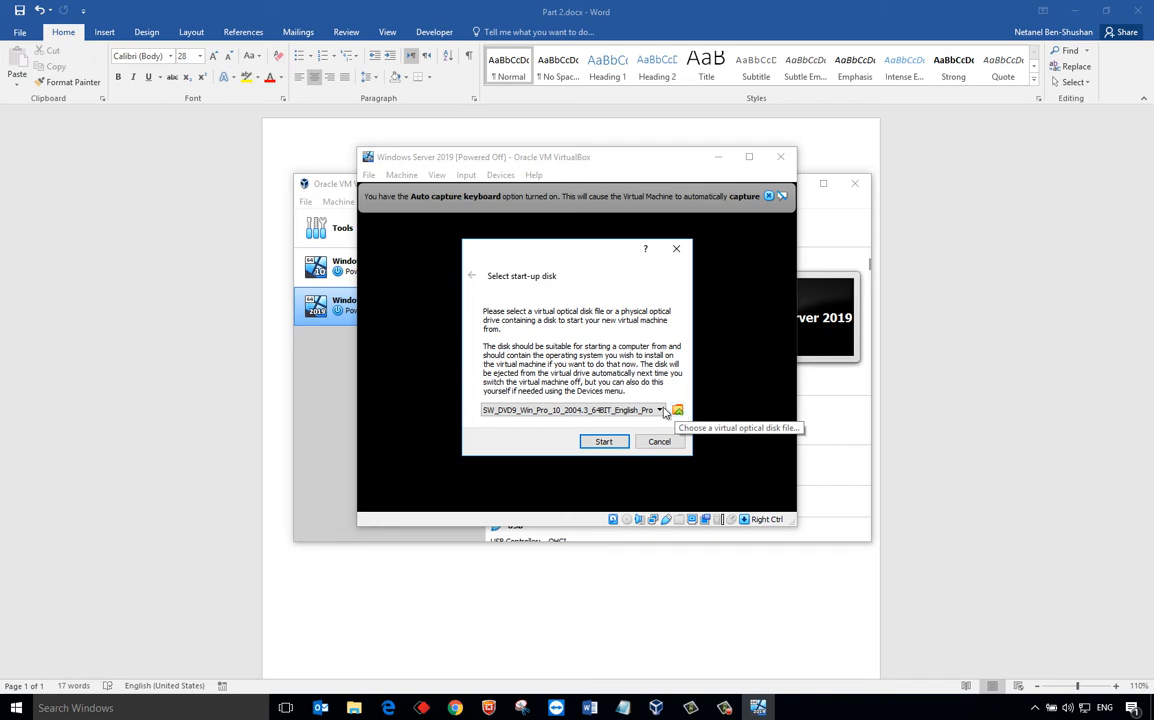
pyautogui.click(677, 411)
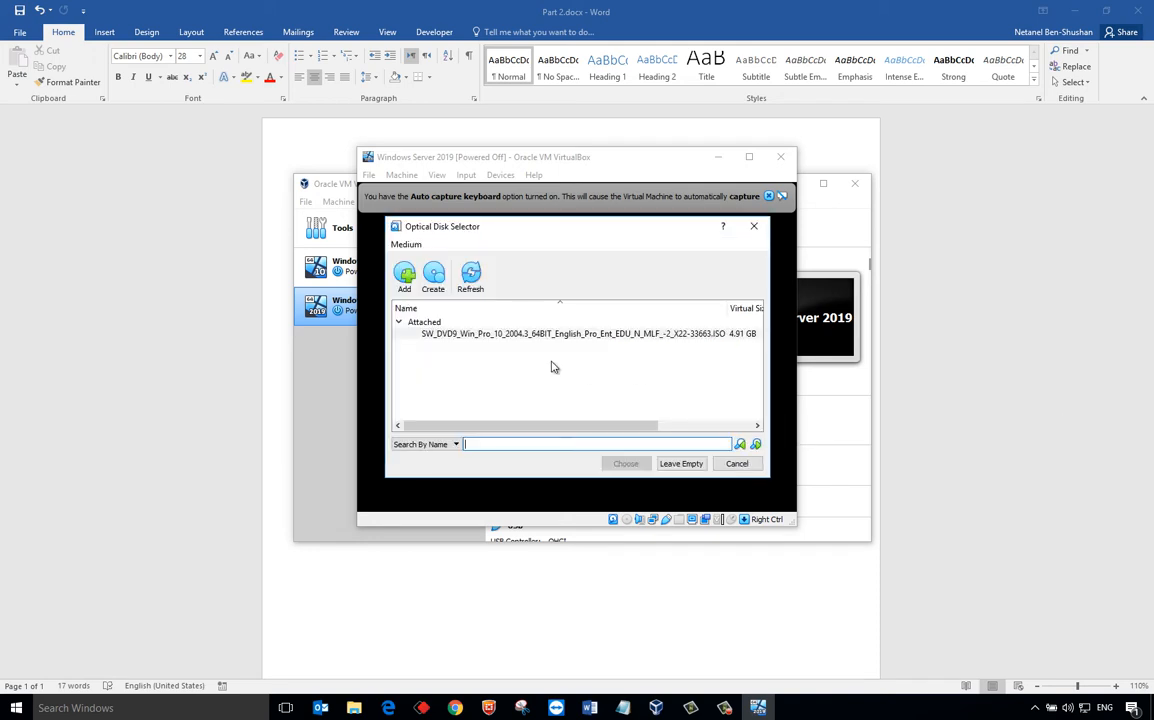
pyautogui.click(406, 276)
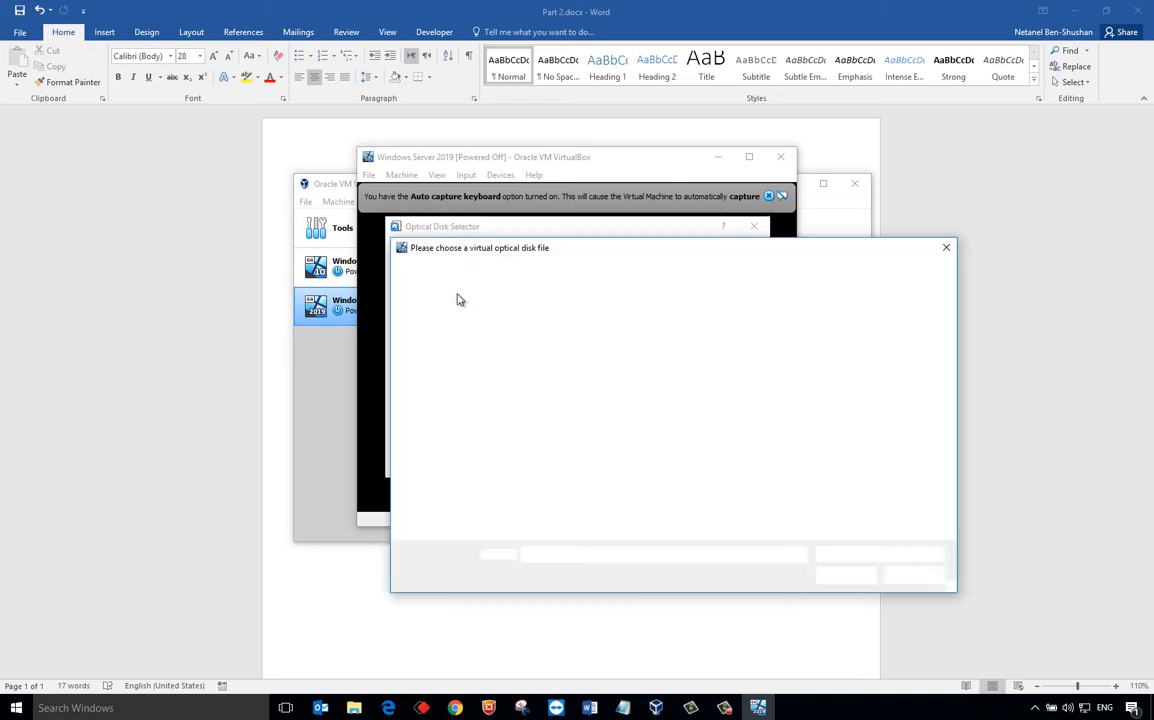
pyautogui.doubleClick(545, 332)
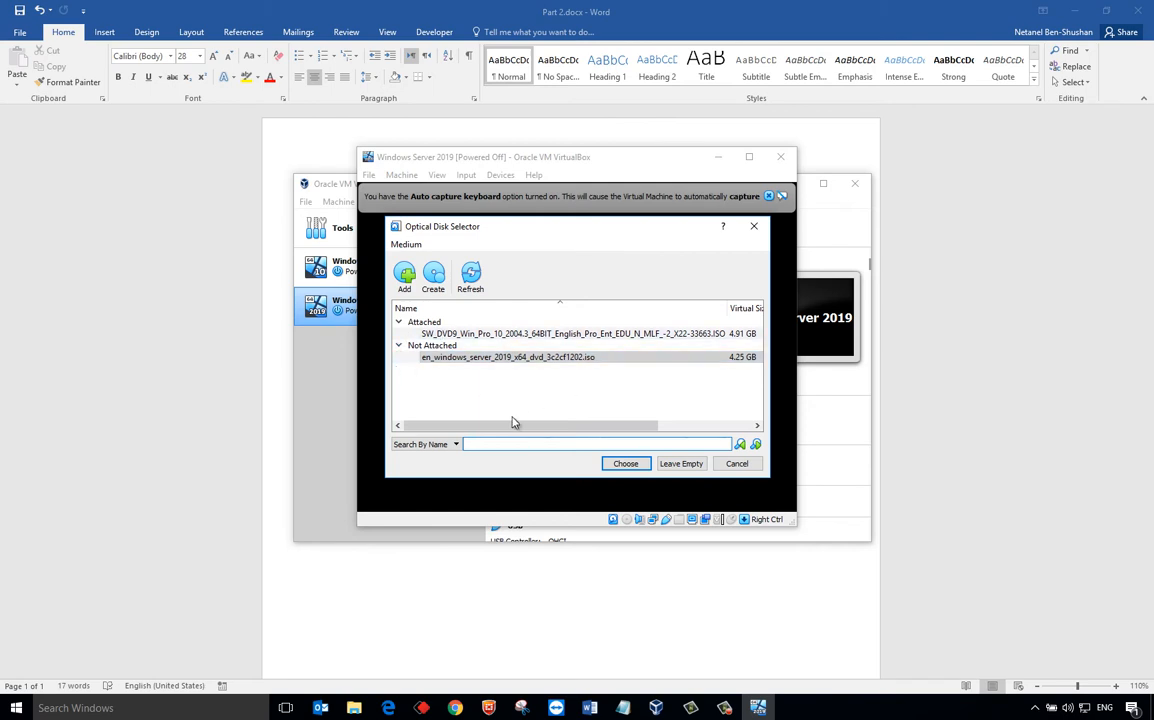
pyautogui.click(523, 357)
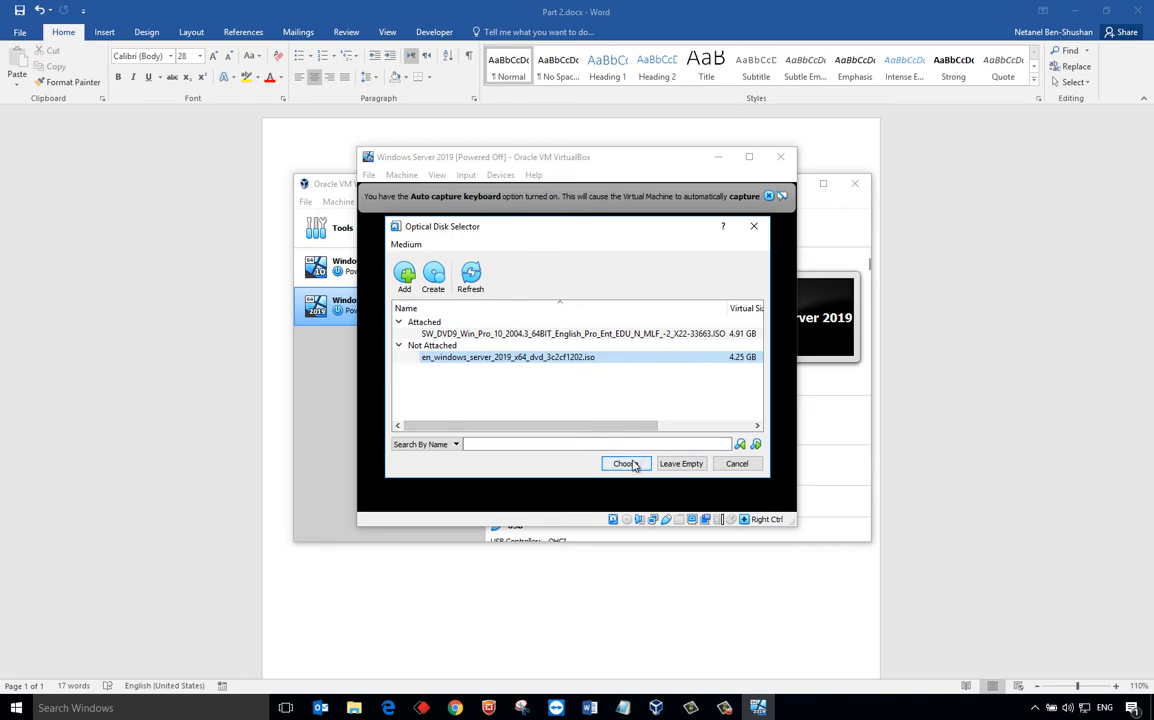
pyautogui.click(633, 465)
pyautogui.click(606, 442)
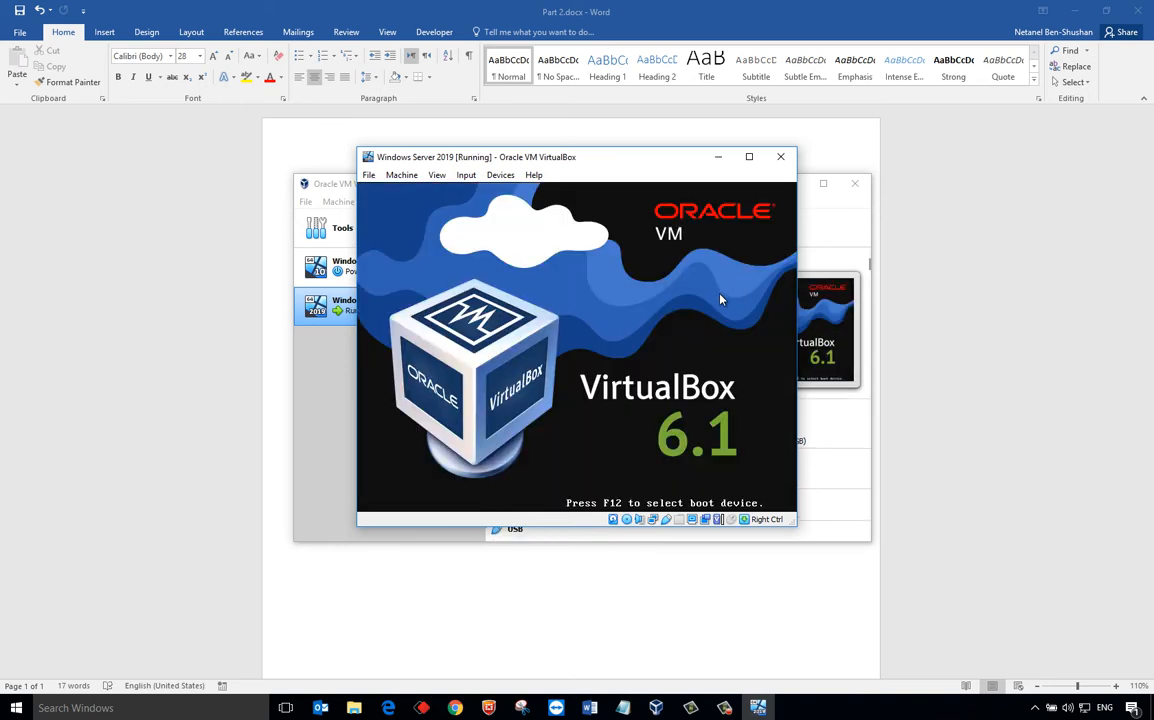
# - Dismiss the mouse-capture and mouse-integration notices and reposition the VM window
pyautogui.click(720, 298)
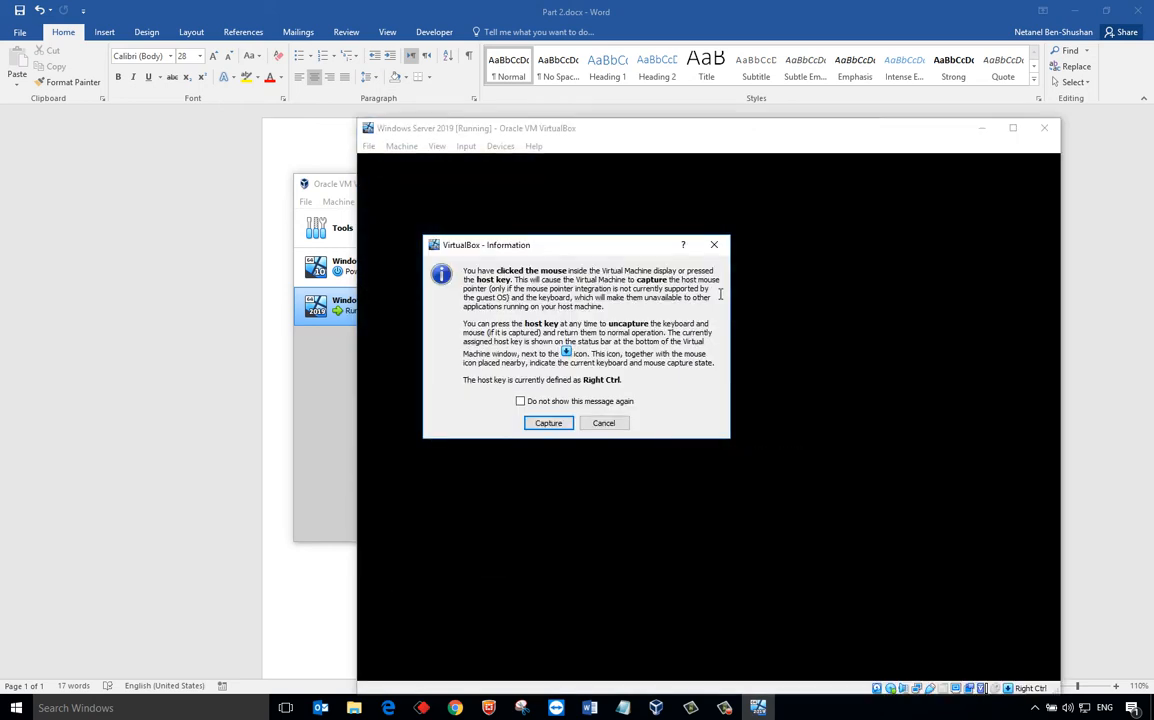
pyautogui.click(714, 244)
pyautogui.moveTo(646, 134); pyautogui.dragTo(547, 106)
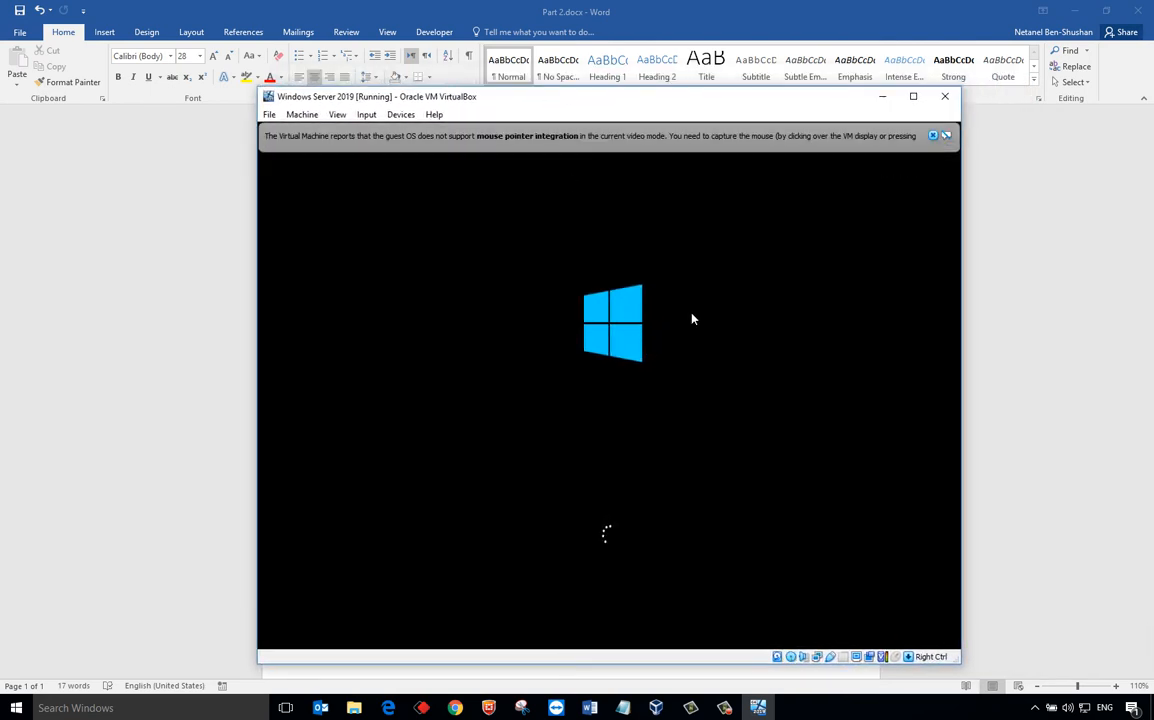
pyautogui.click(934, 136)
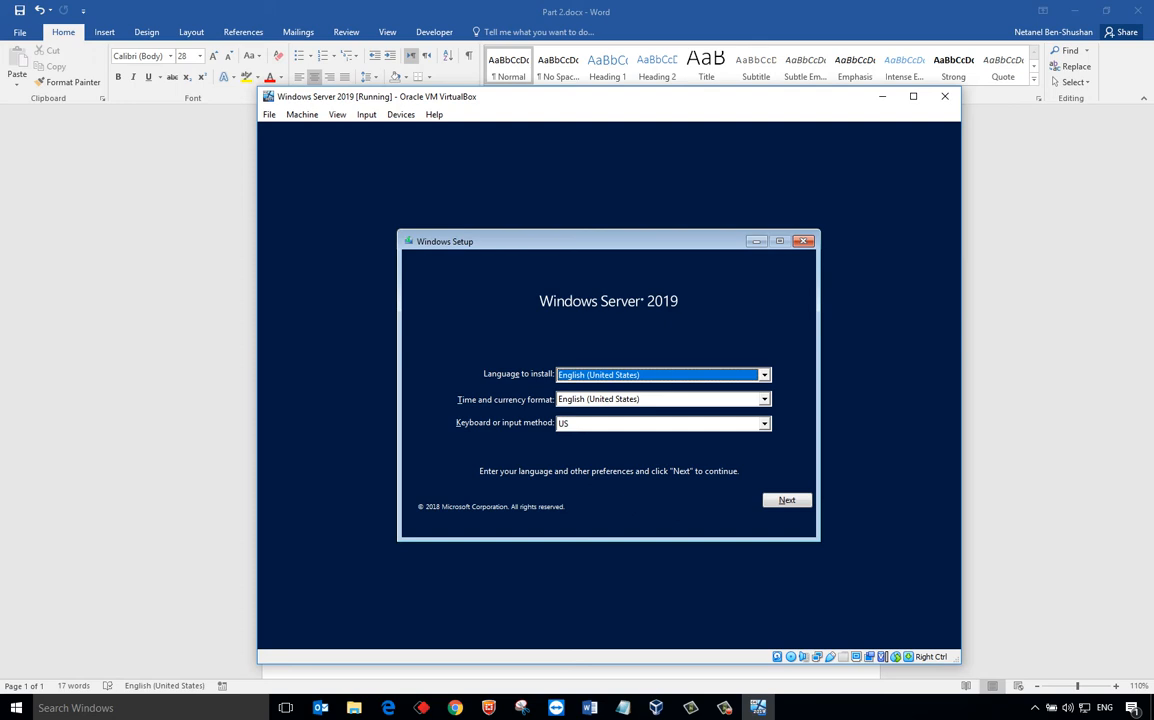
# - Keep English (United States) language settings and begin the Windows Server 2019 installation
pyautogui.press('Tab')
pyautogui.press('Tab')
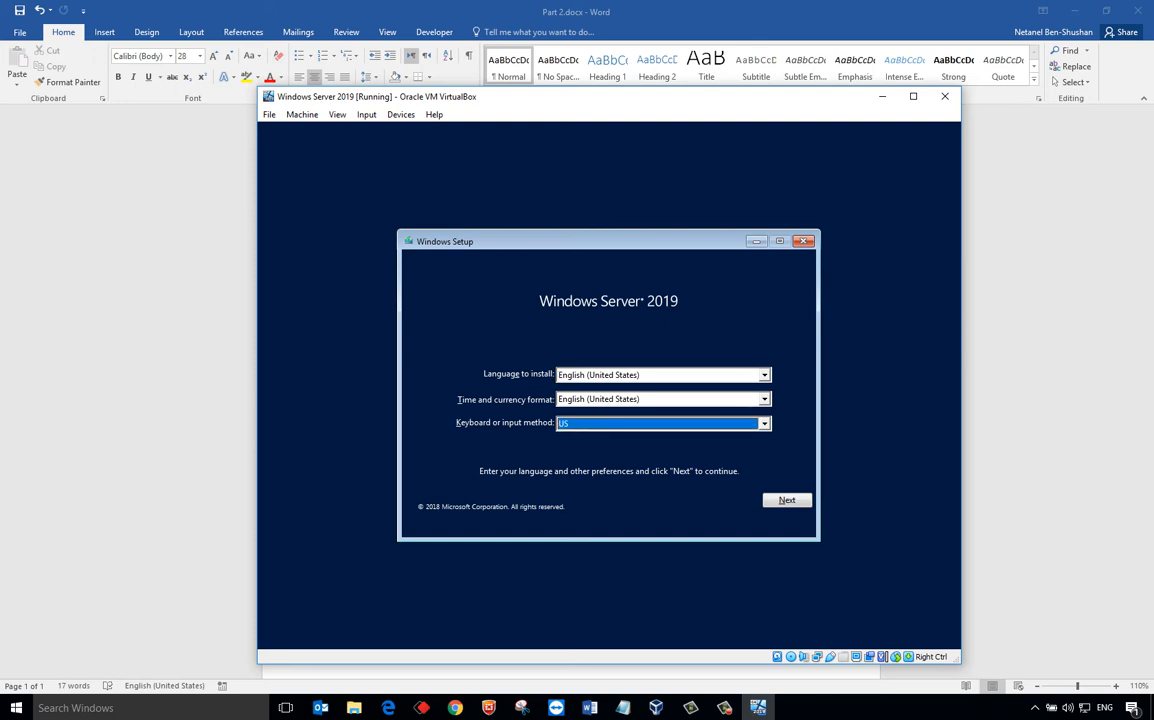
pyautogui.press('Tab')
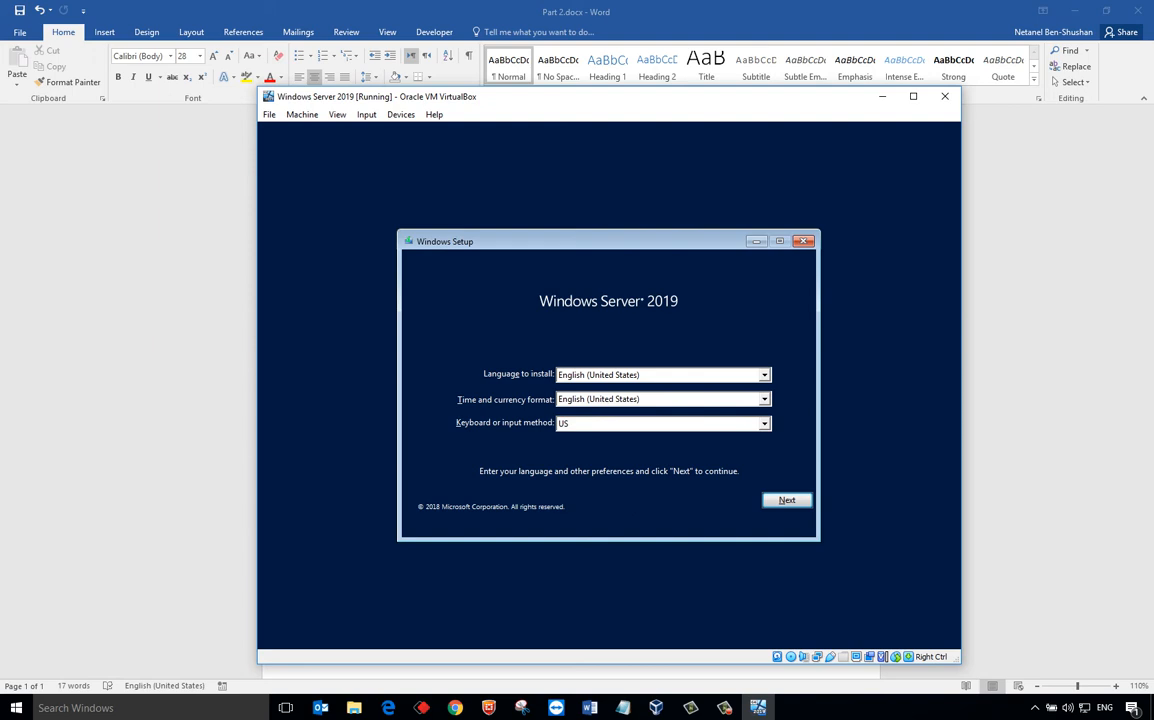
pyautogui.press('Return')
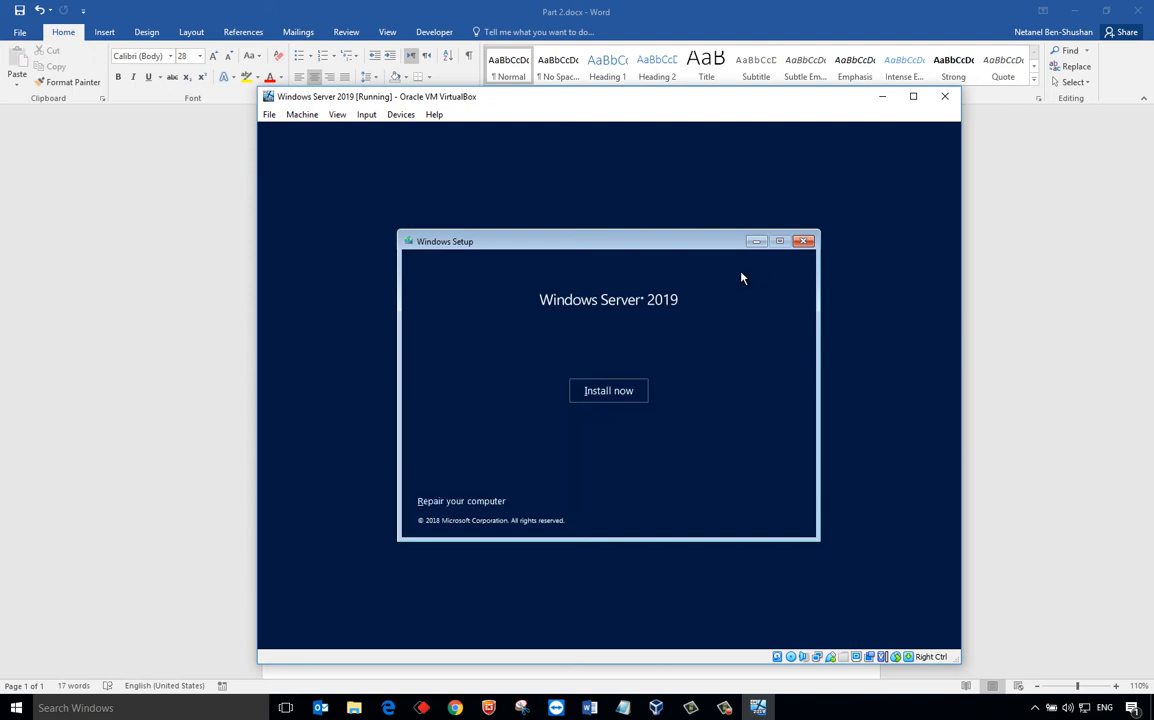
pyautogui.click(631, 394)
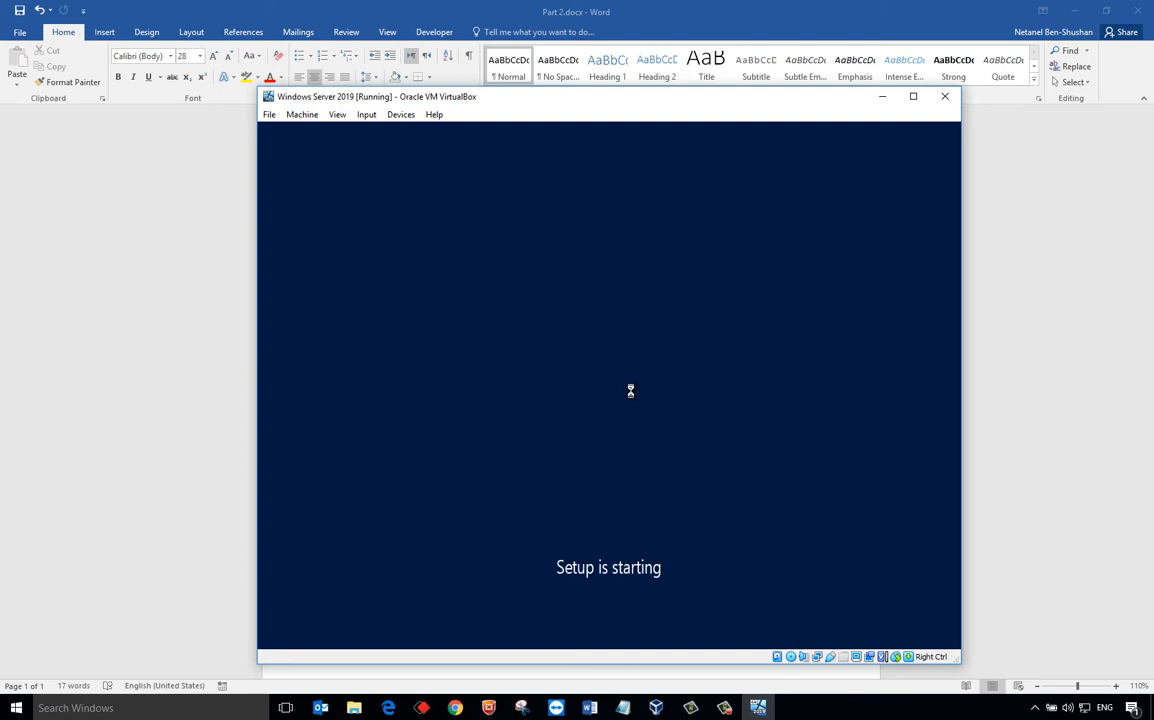
pyautogui.click(719, 714)
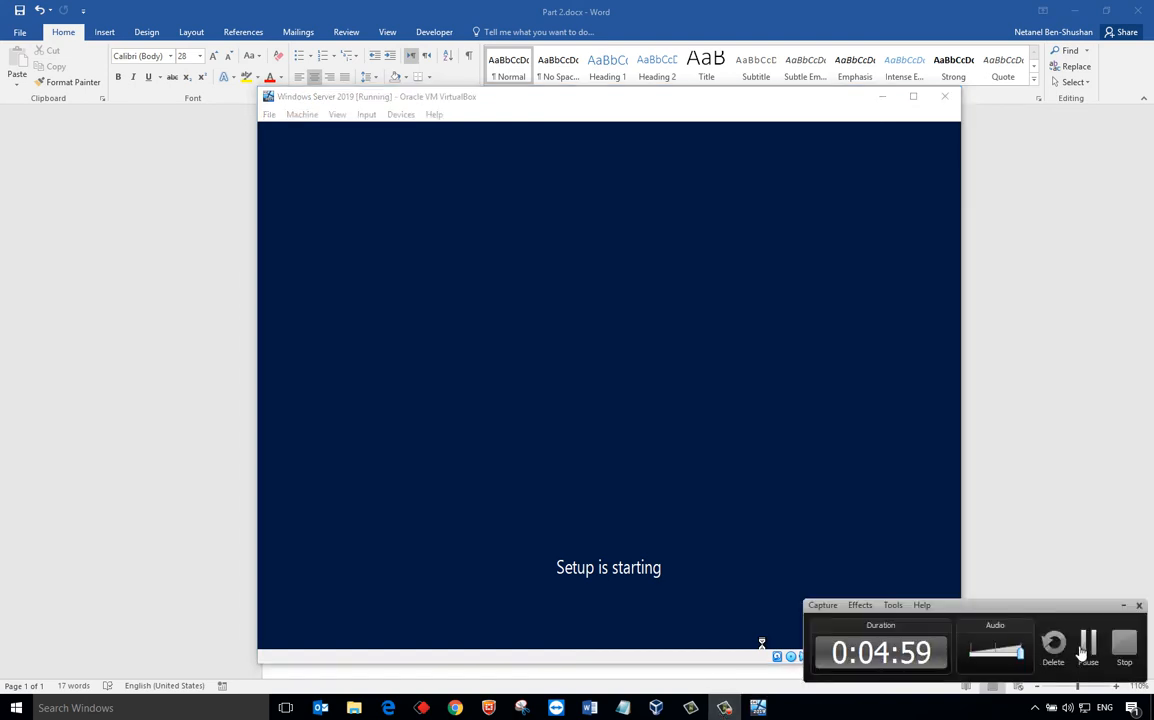
pyautogui.click(1088, 650)
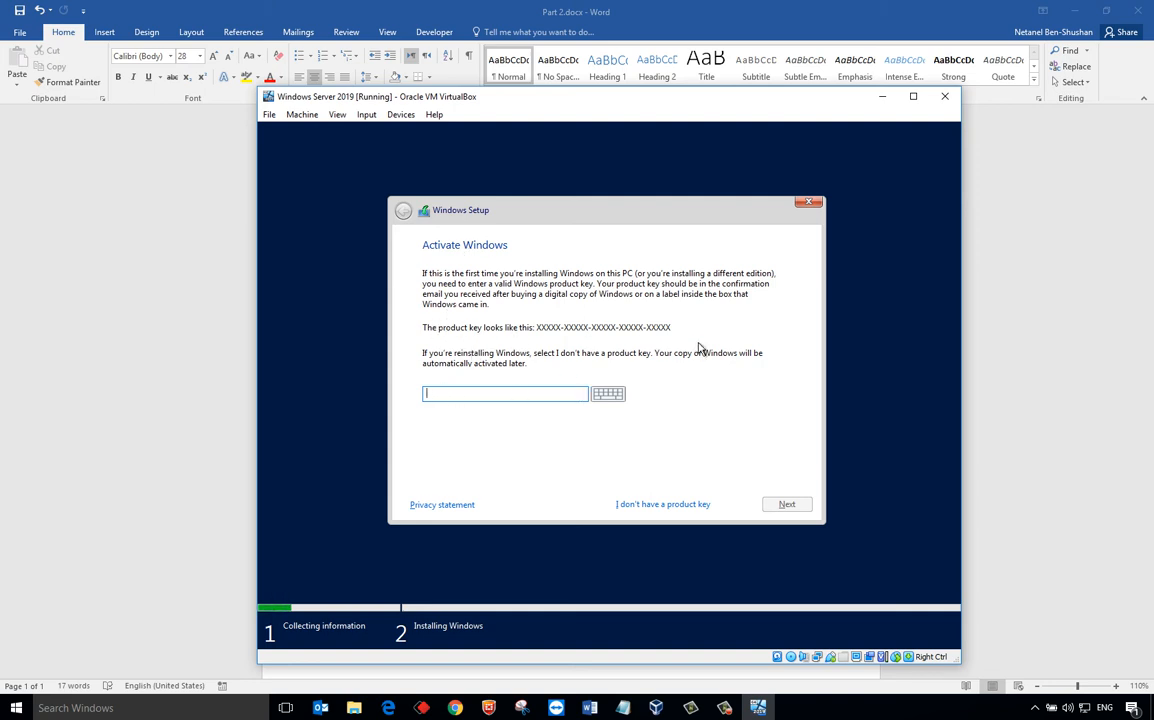
# - Skip the product key and choose the Windows Server 2019 Standard (Desktop Experience) edition
pyautogui.click(652, 508)
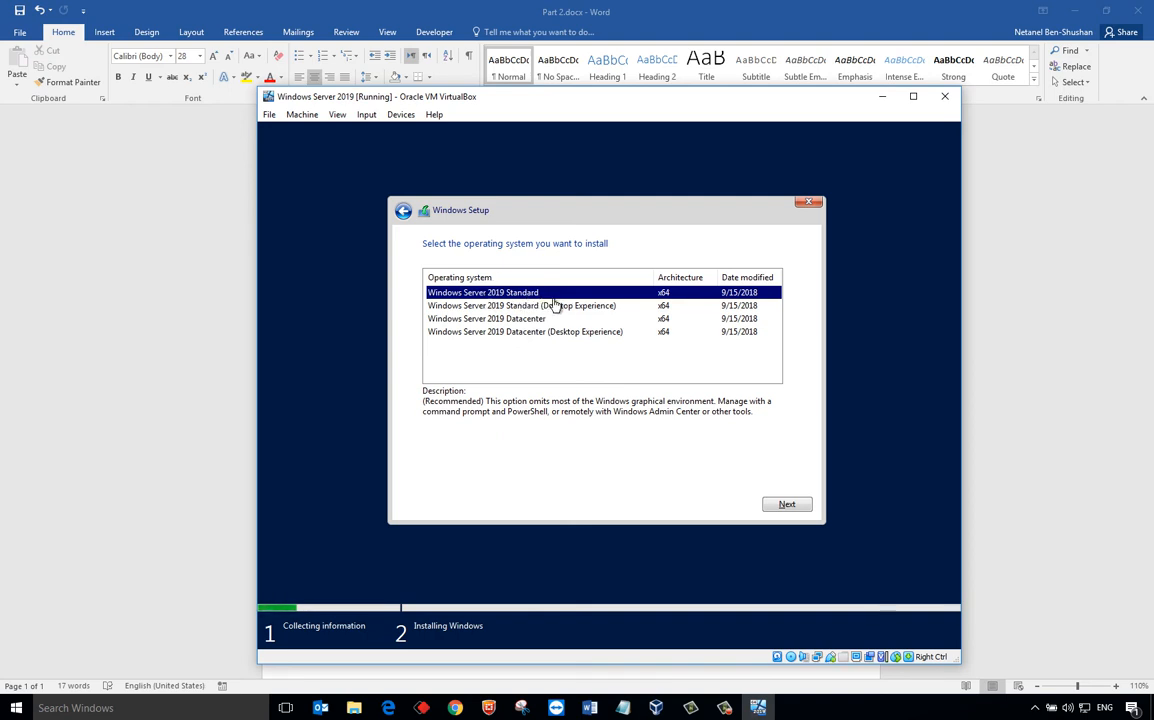
pyautogui.click(560, 306)
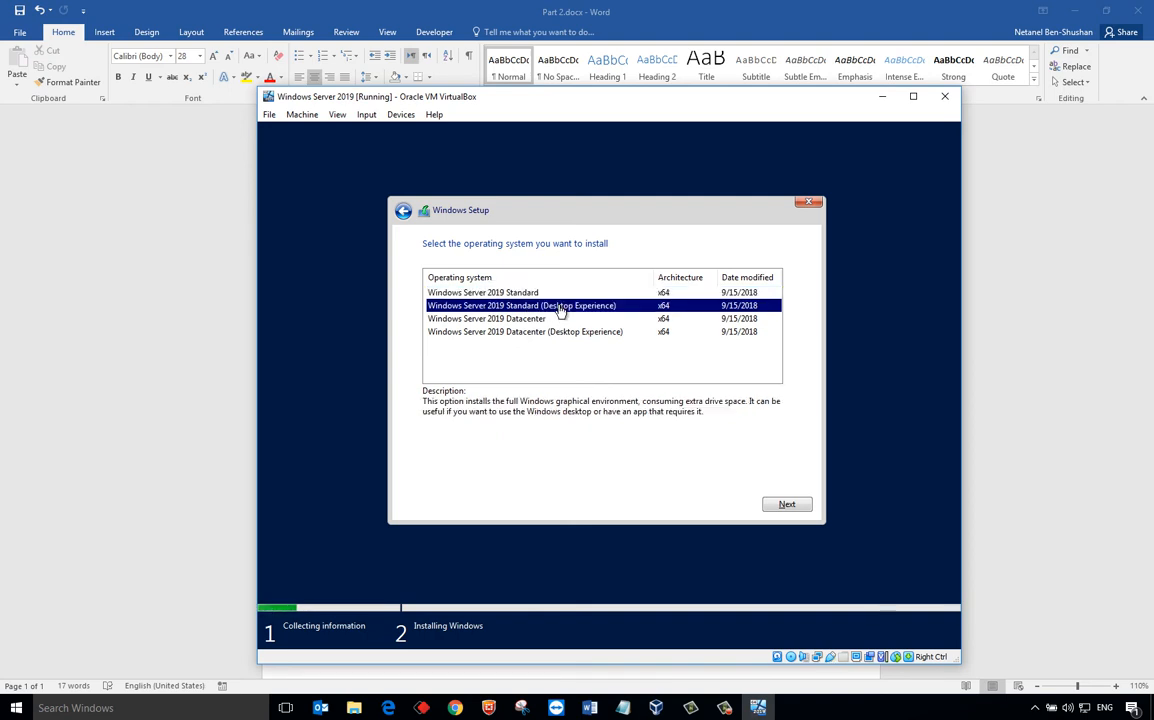
pyautogui.click(561, 294)
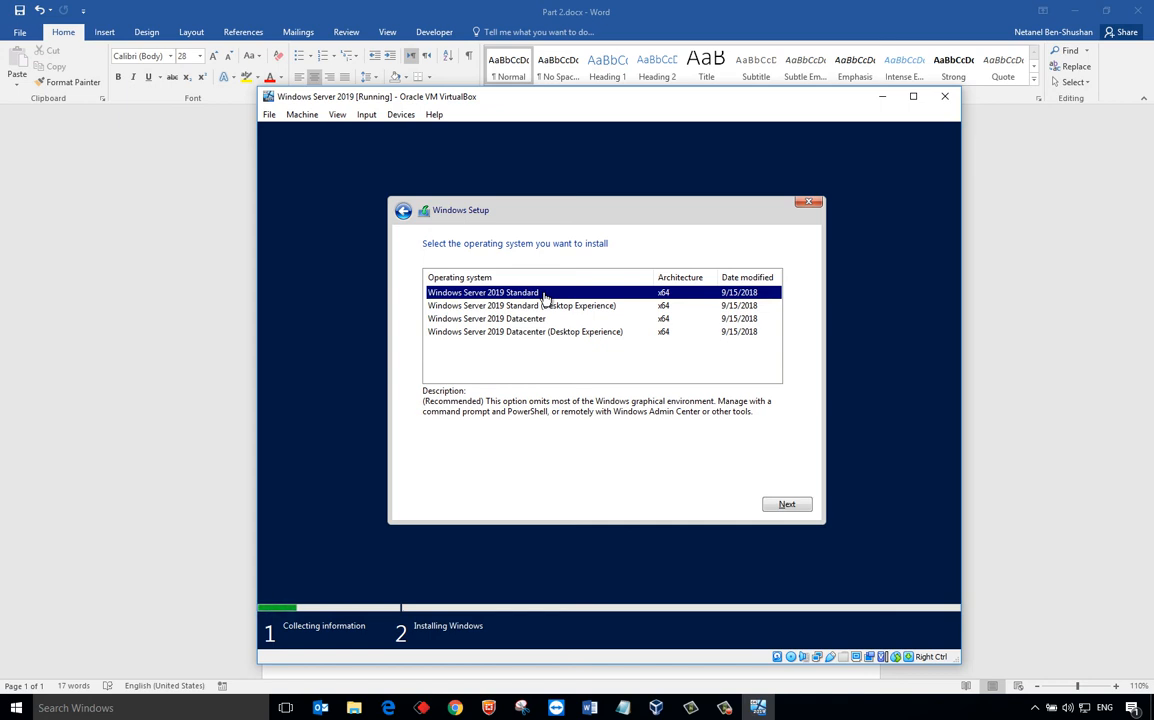
pyautogui.press('Down')
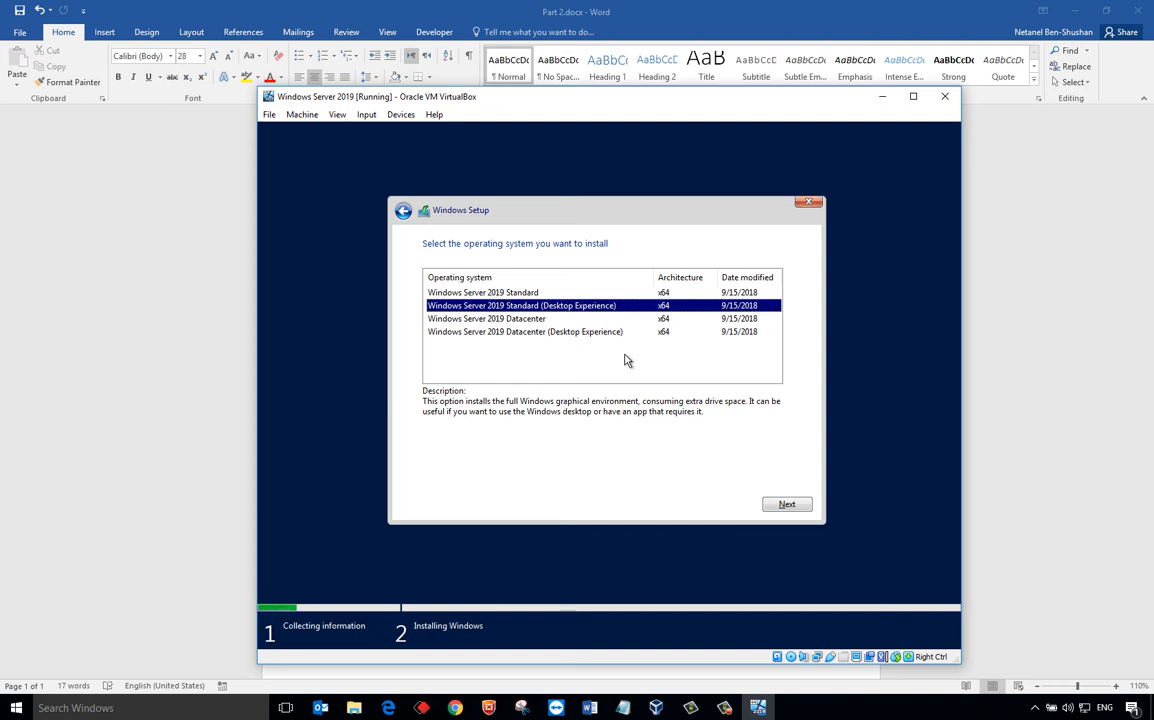
pyautogui.press('Up')
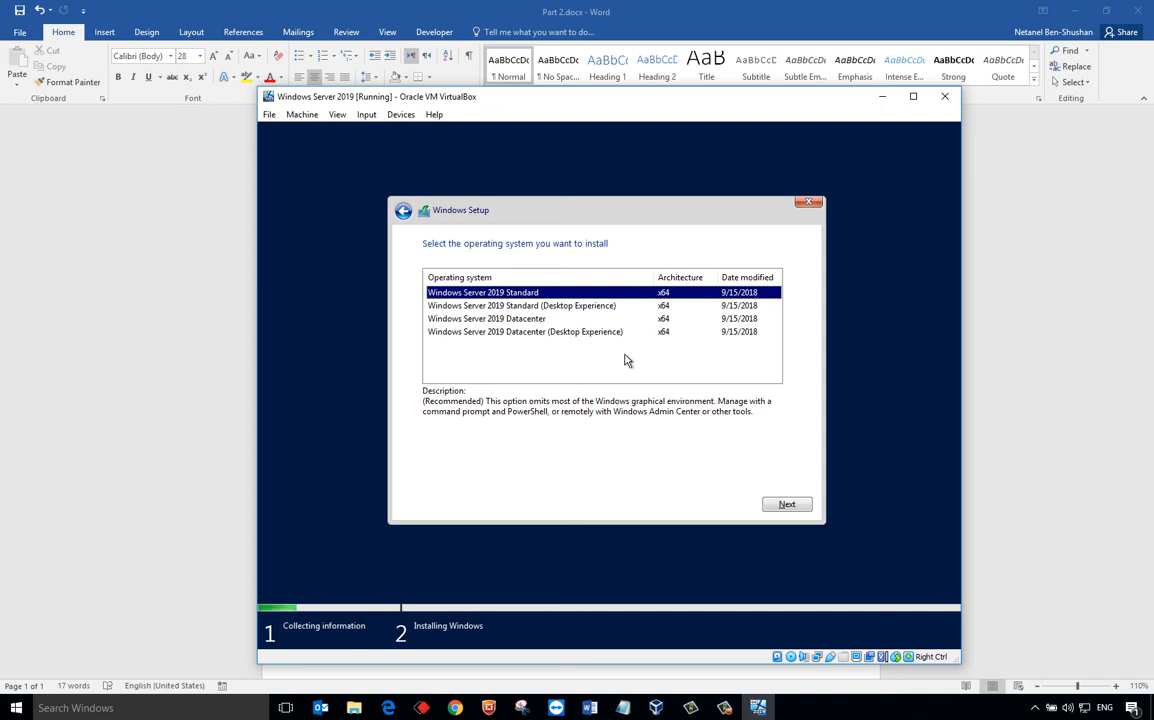
pyautogui.press('Down')
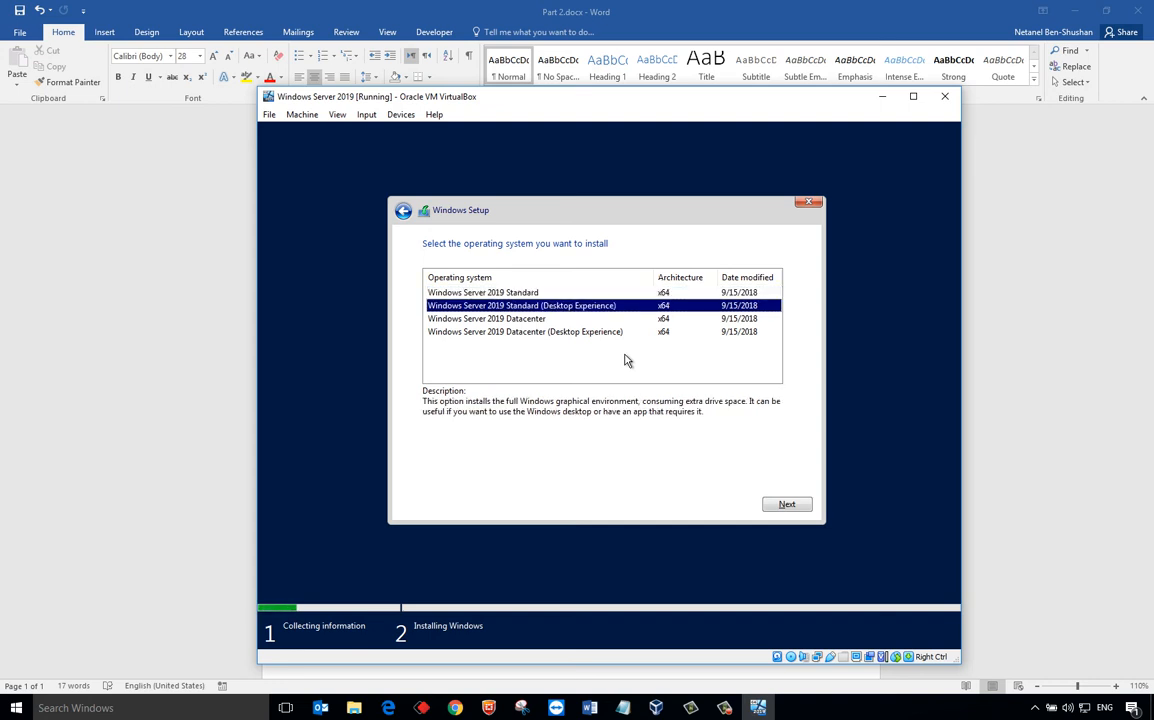
pyautogui.click(785, 508)
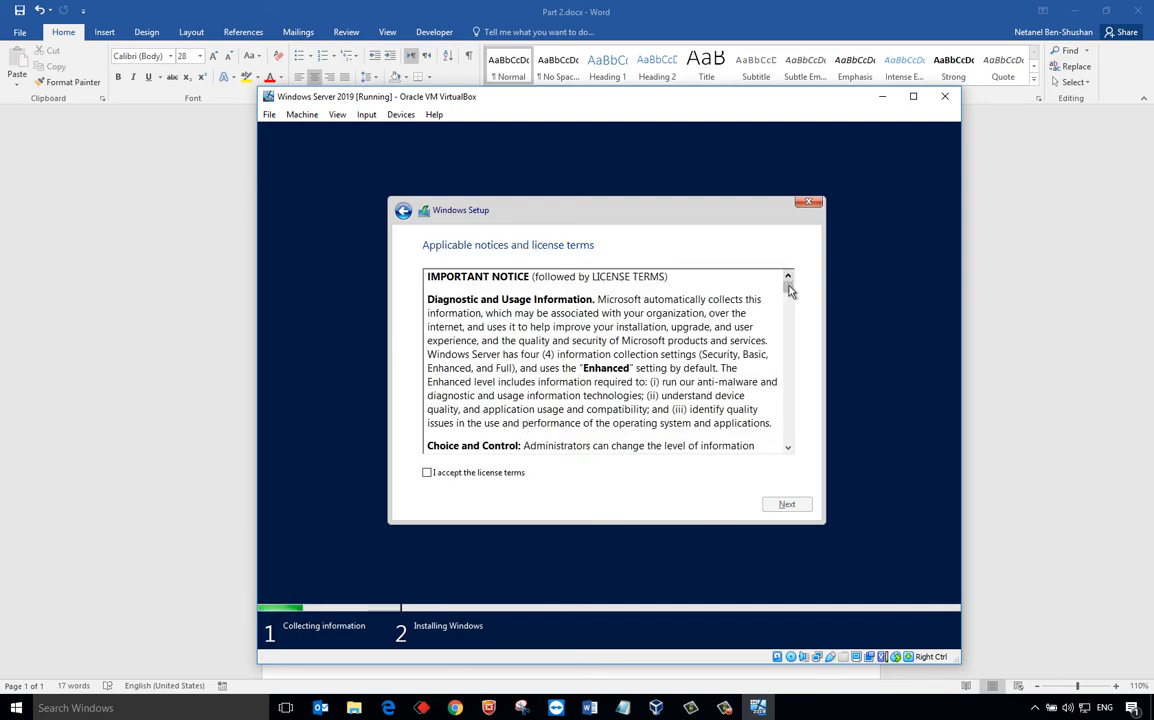
# - Scroll through and accept the Windows license terms, then continue
pyautogui.moveTo(788, 287); pyautogui.dragTo(793, 458)
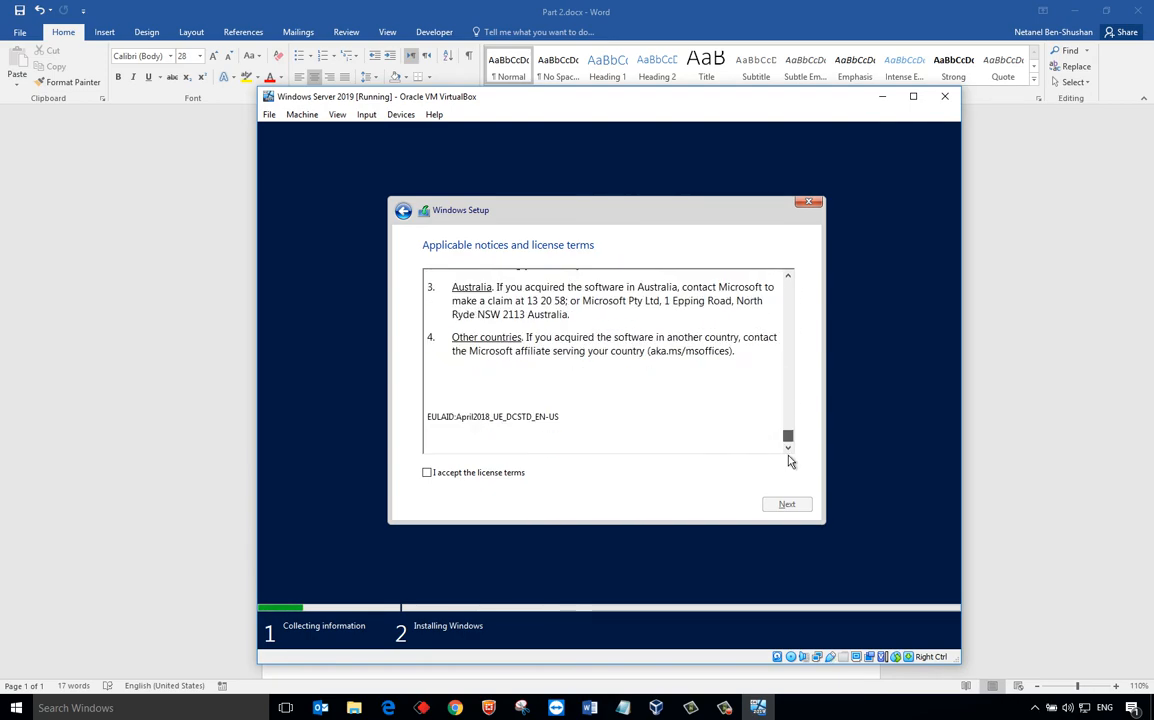
pyautogui.click(431, 476)
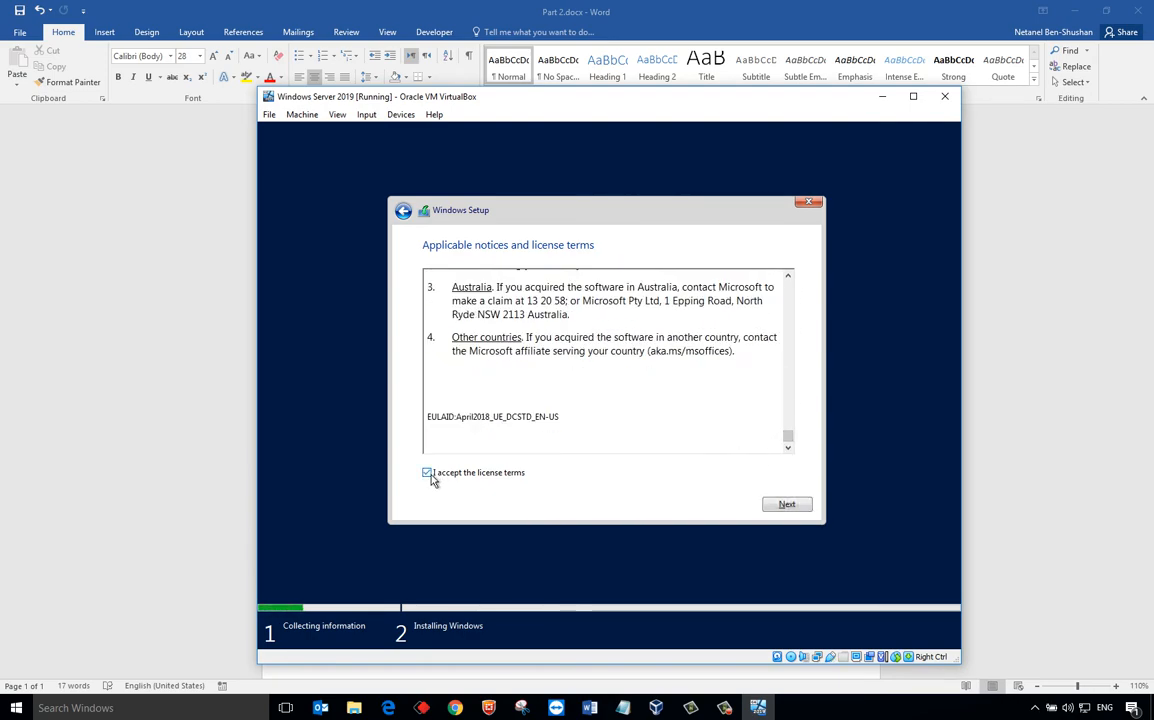
pyautogui.click(788, 506)
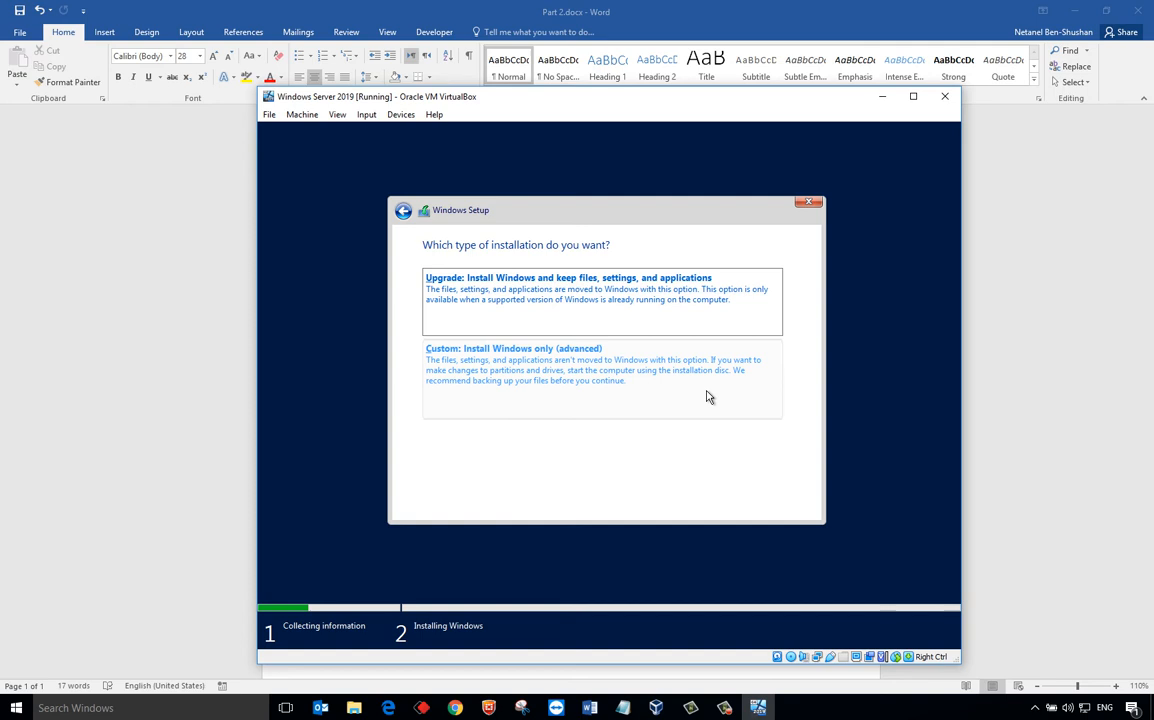
# - Run a Custom install onto Drive 0's 100 GB unallocated space
pyautogui.click(447, 342)
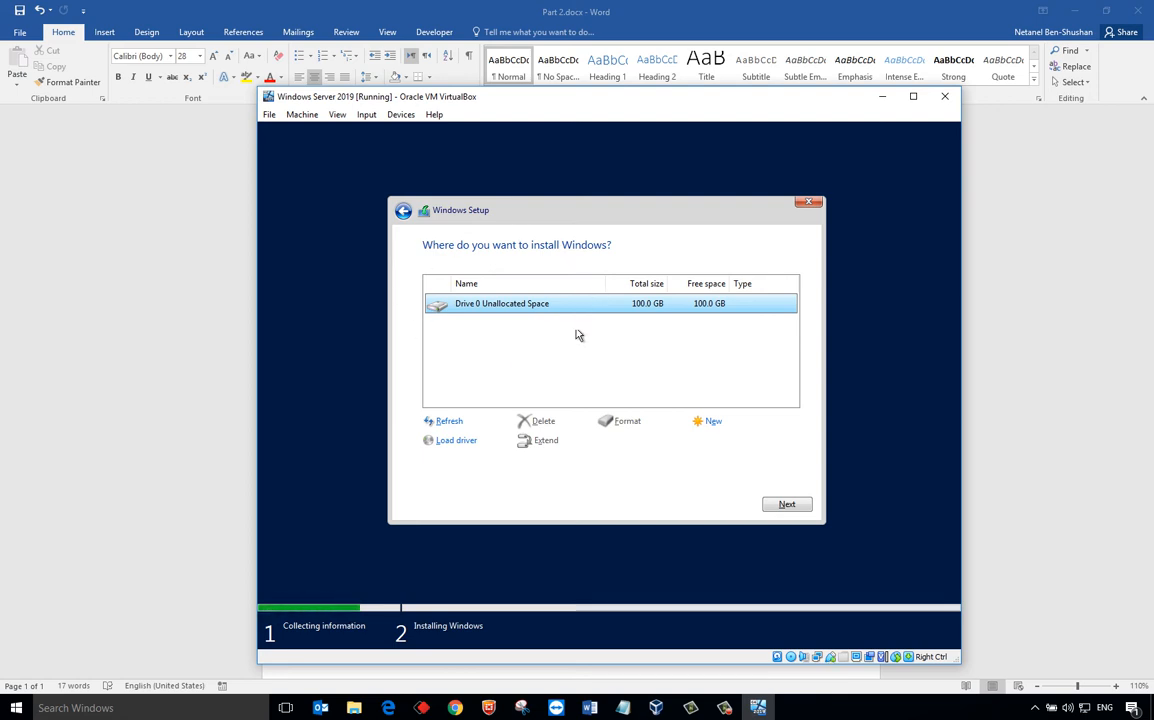
pyautogui.click(807, 504)
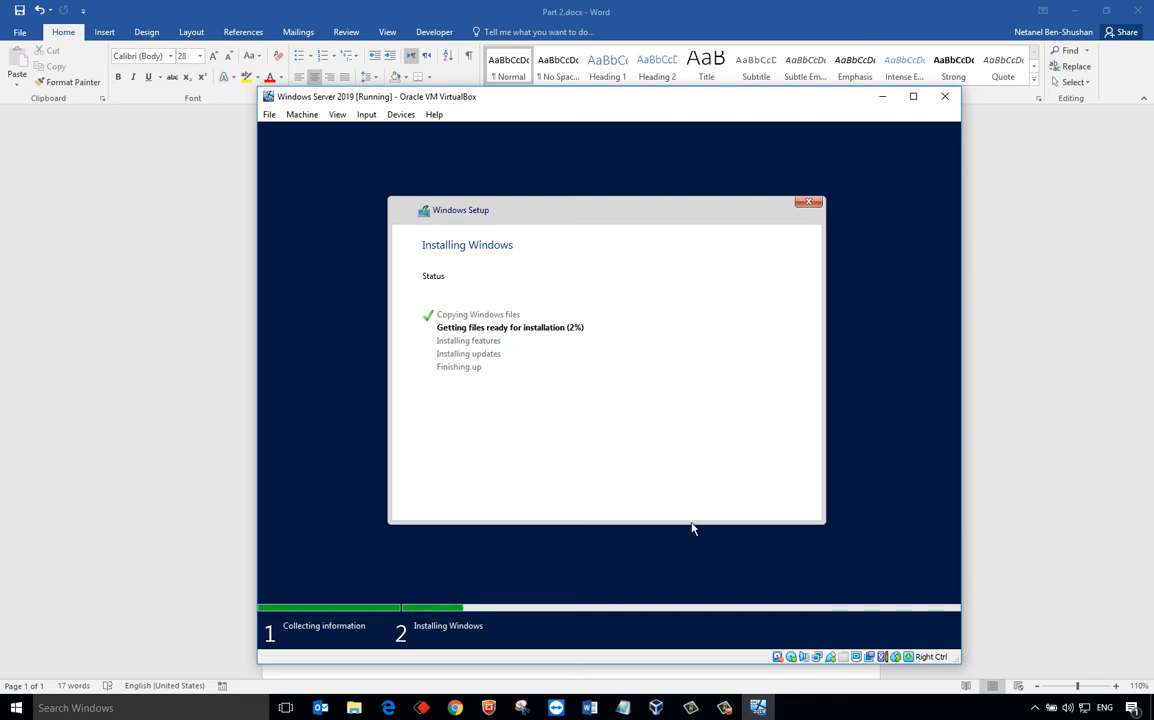
# - Let Setup finish installing and restart to the 'Press any key to boot from CD or DVD' prompt
pyautogui.click(723, 708)
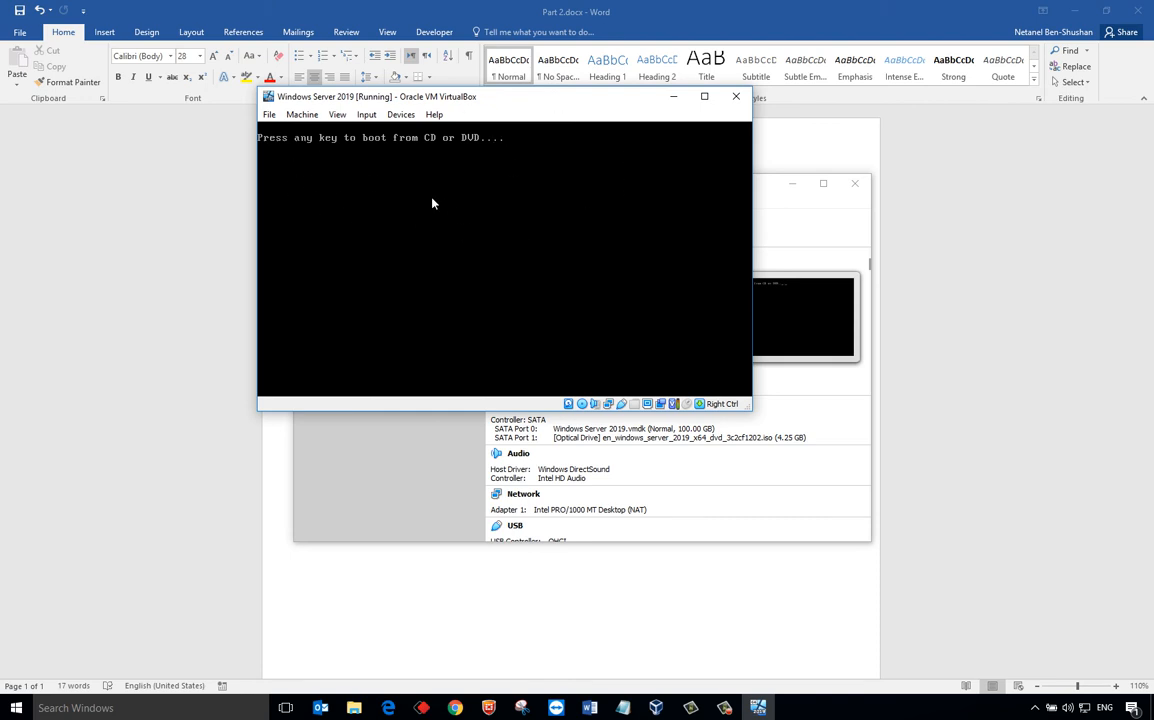
# - Boot the VM from the installation disc and permanently silence the mouse-integration notice
pyautogui.press('Return')
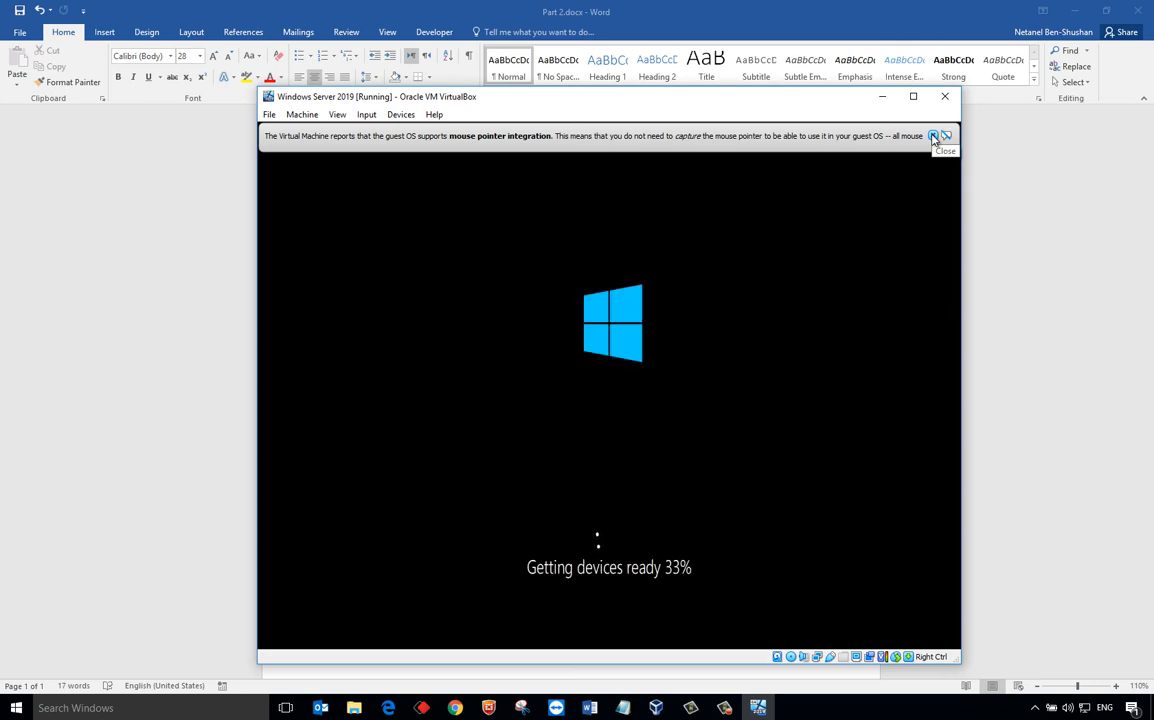
pyautogui.click(933, 136)
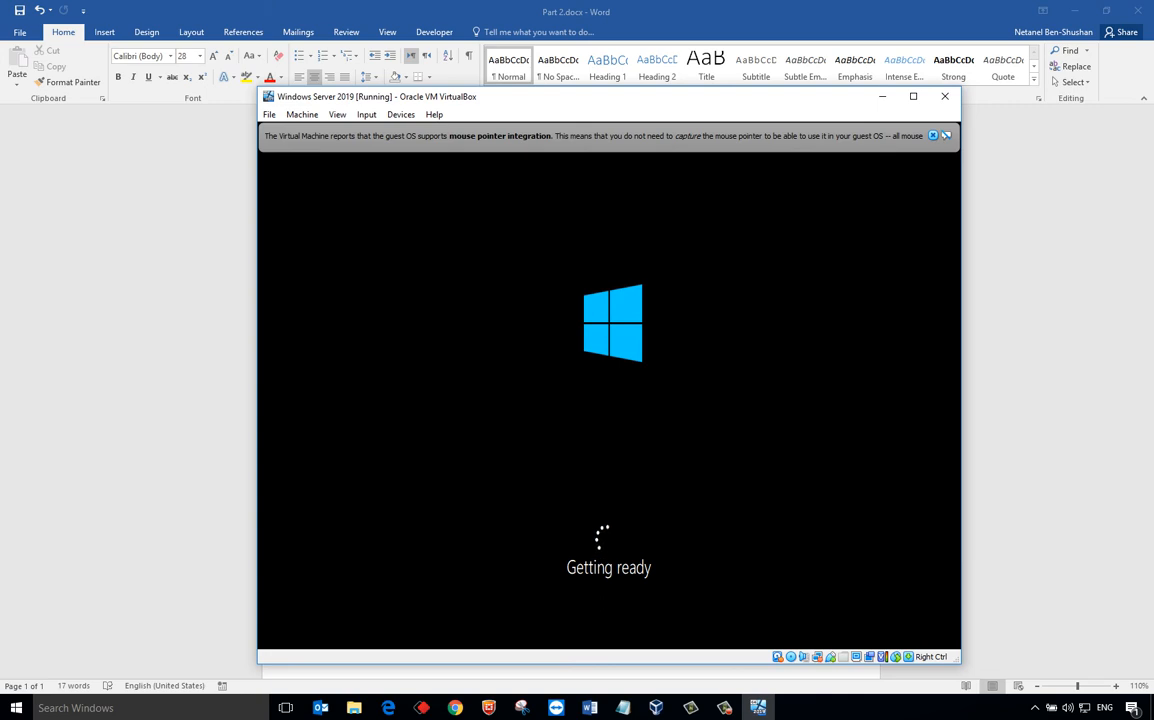
pyautogui.click(946, 136)
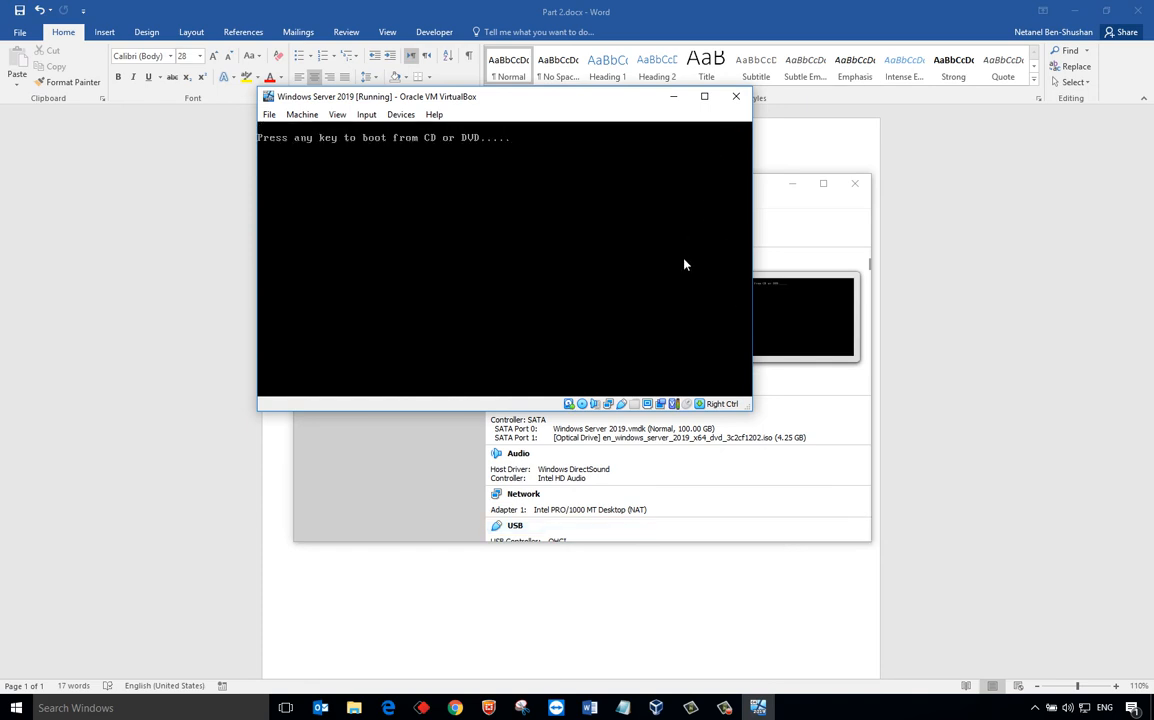
pyautogui.press('Return')
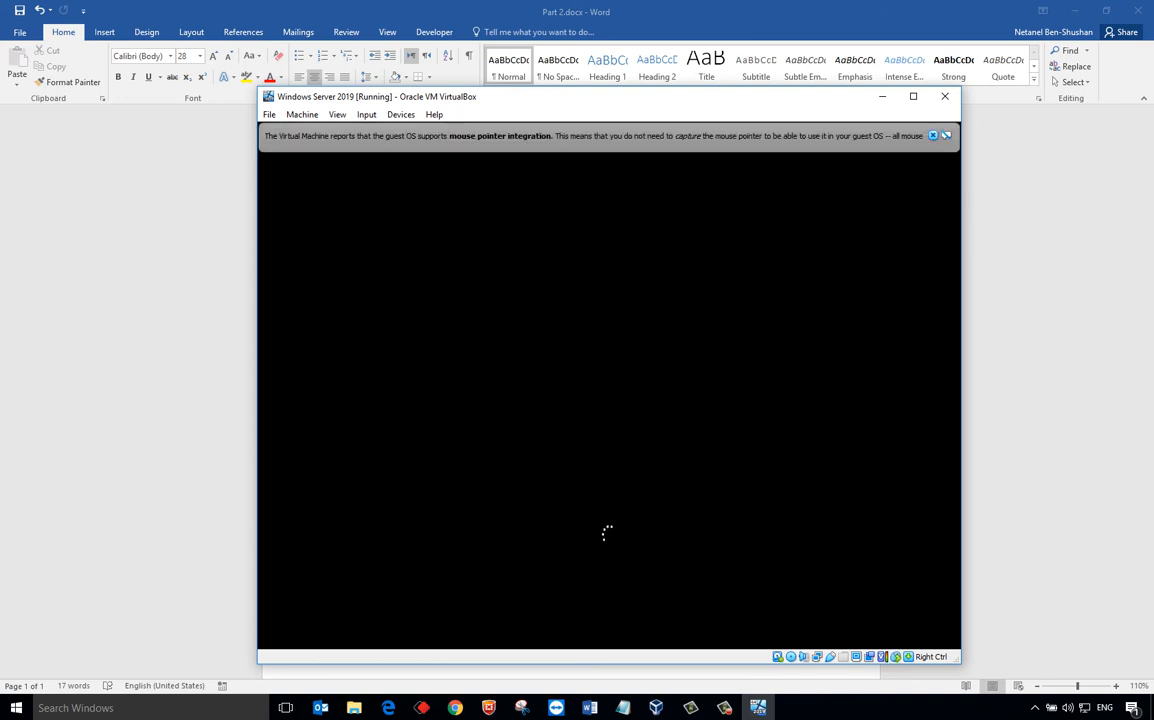
pyautogui.click(946, 135)
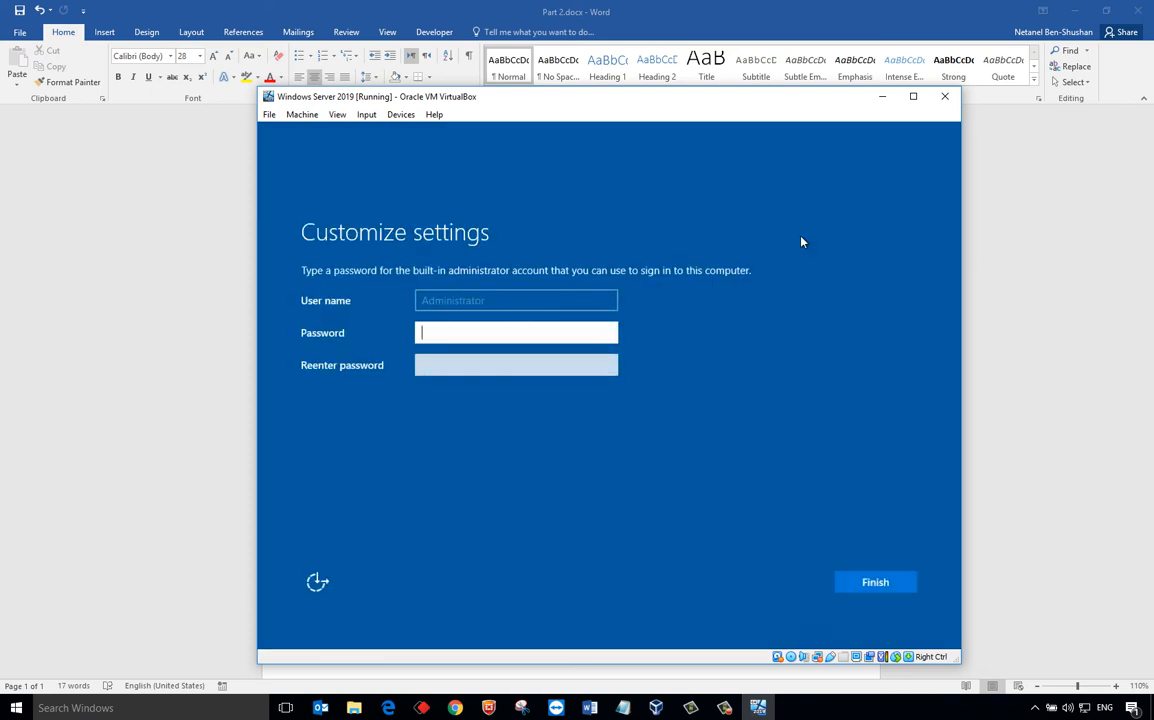
# - Enter and confirm the Administrator password, then finish Windows Server setup
pyautogui.write('********')
pyautogui.press('Tab')
pyautogui.write('********')
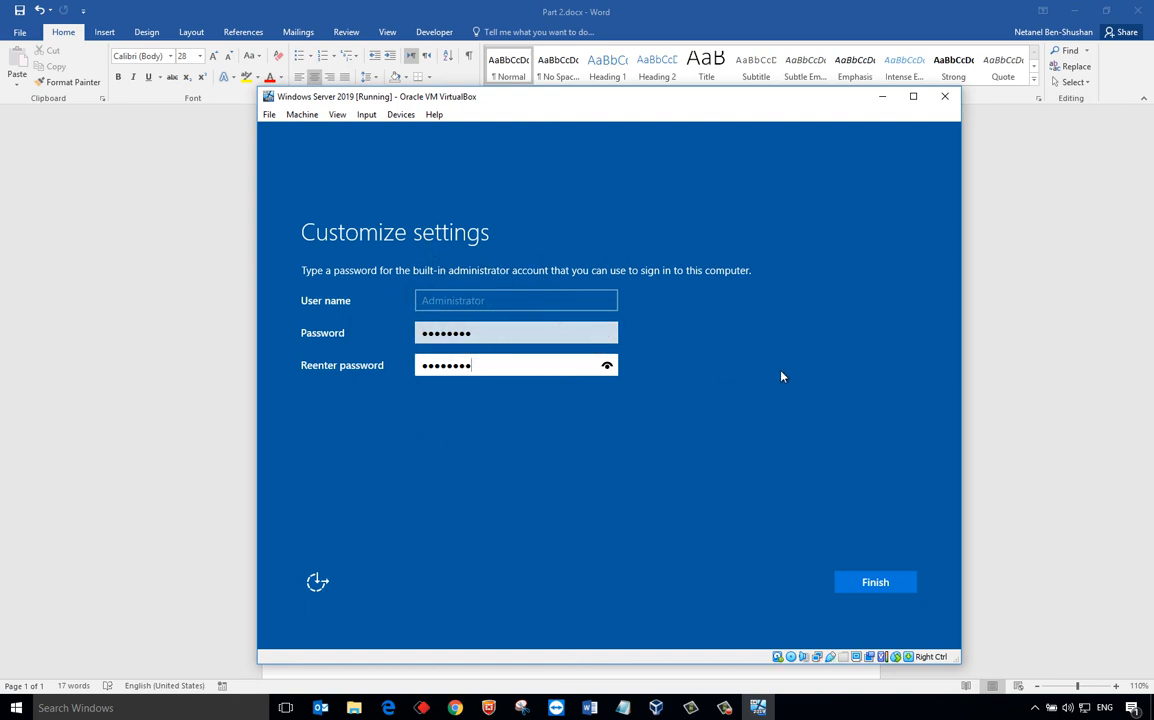
pyautogui.click(875, 583)
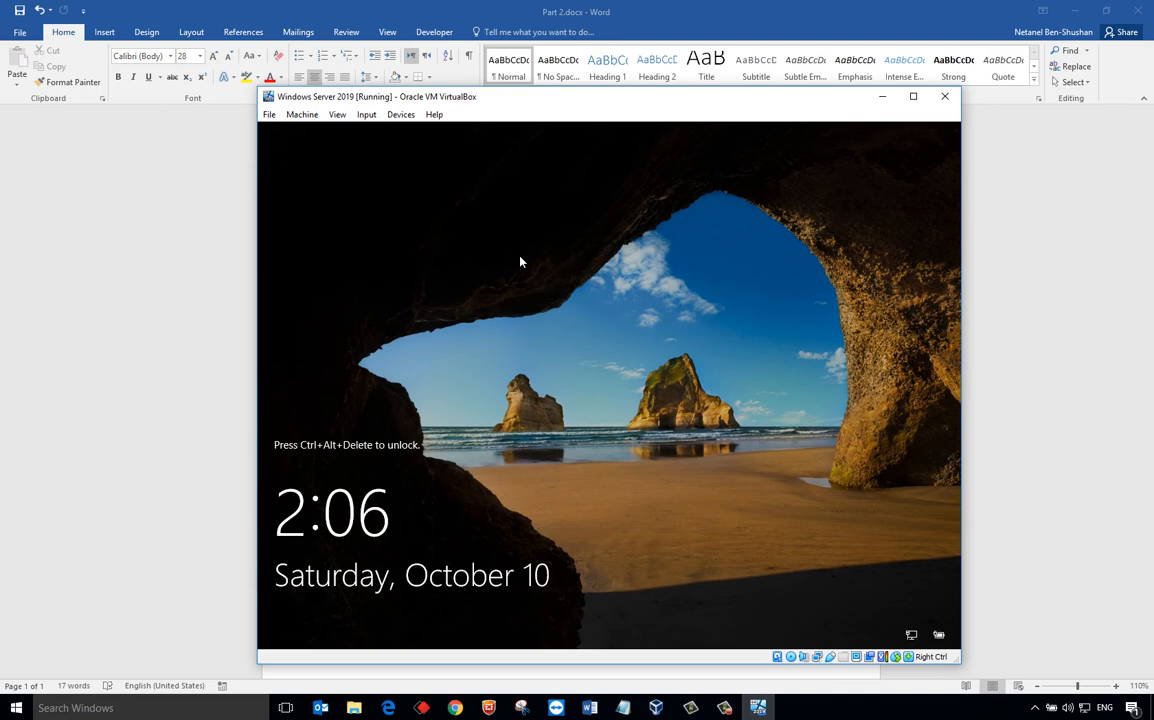
# - Send Ctrl-Alt-Del through the Input > Keyboard menu and sign in with the Administrator password
pyautogui.click(269, 114)
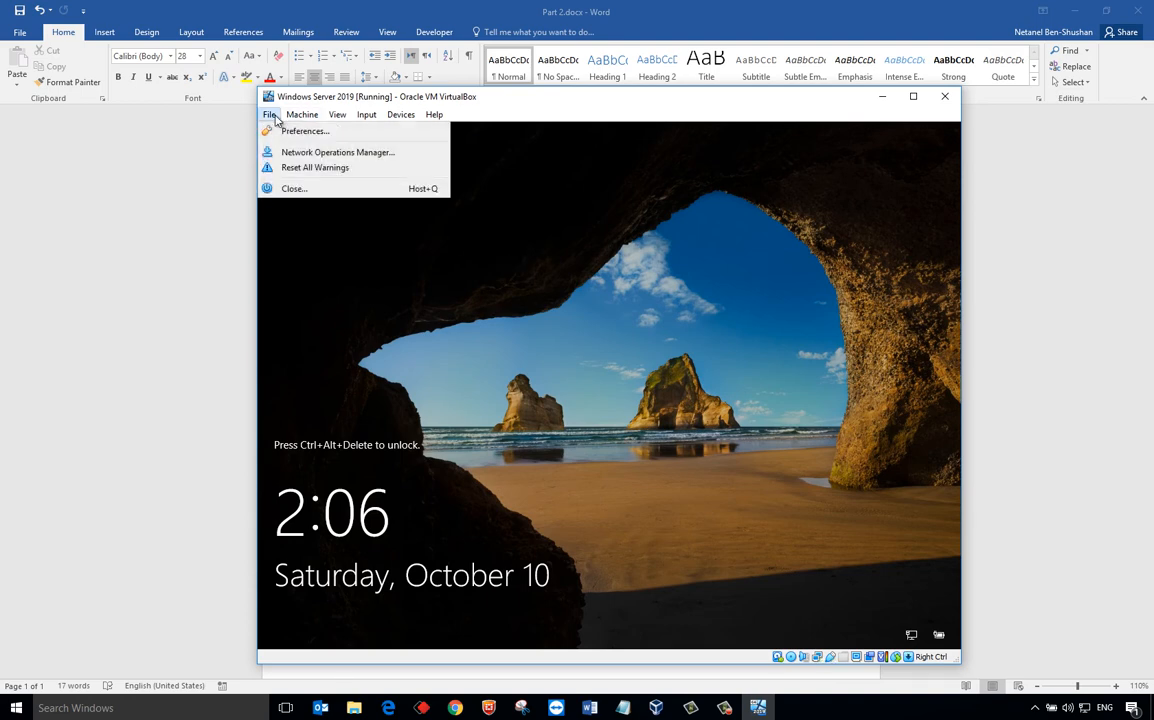
pyautogui.moveTo(296, 117)
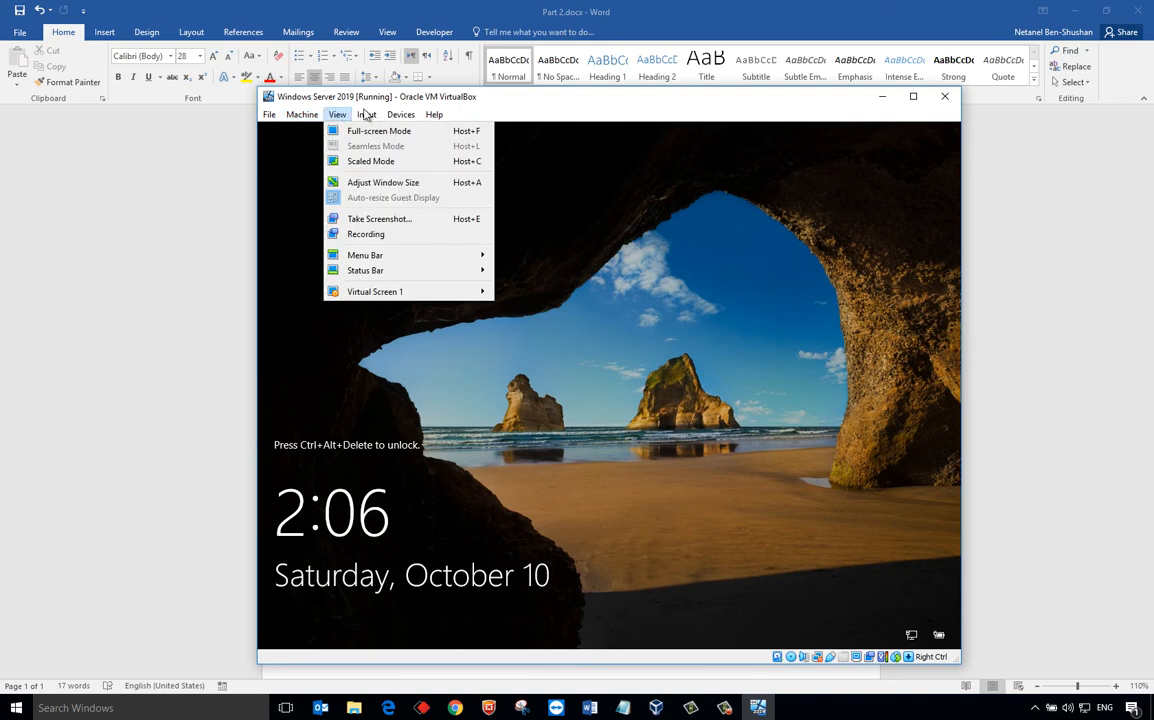
pyautogui.moveTo(370, 114)
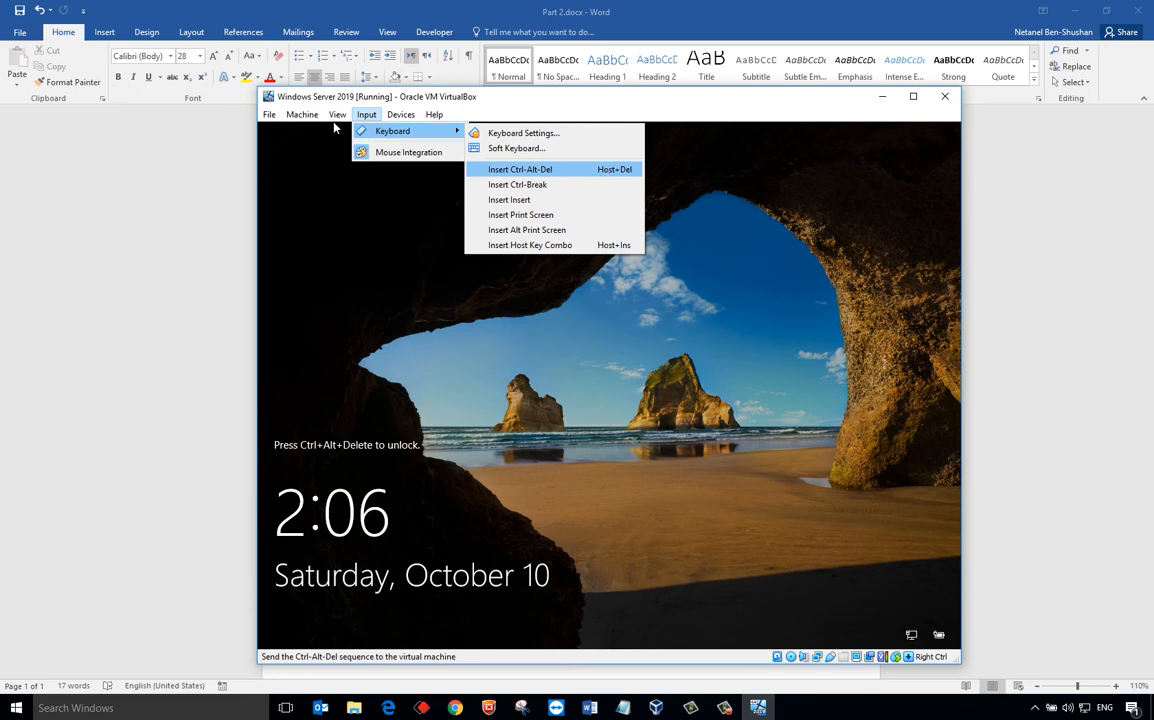
pyautogui.click(607, 175)
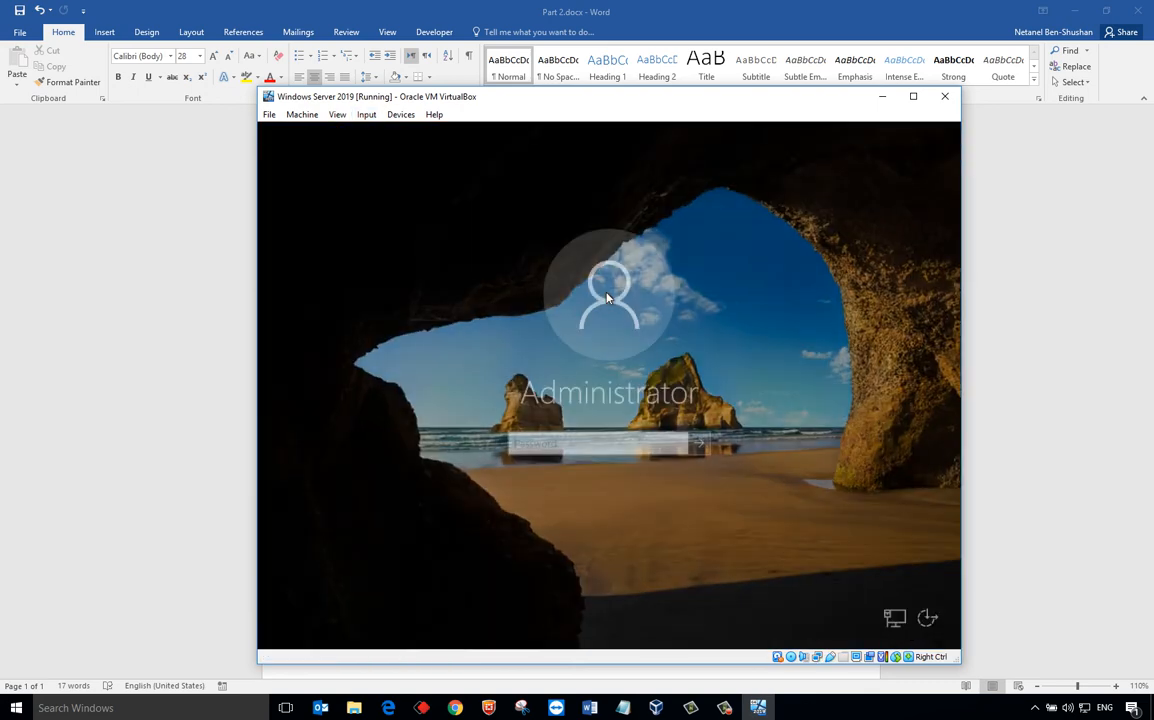
pyautogui.write('••••••••')
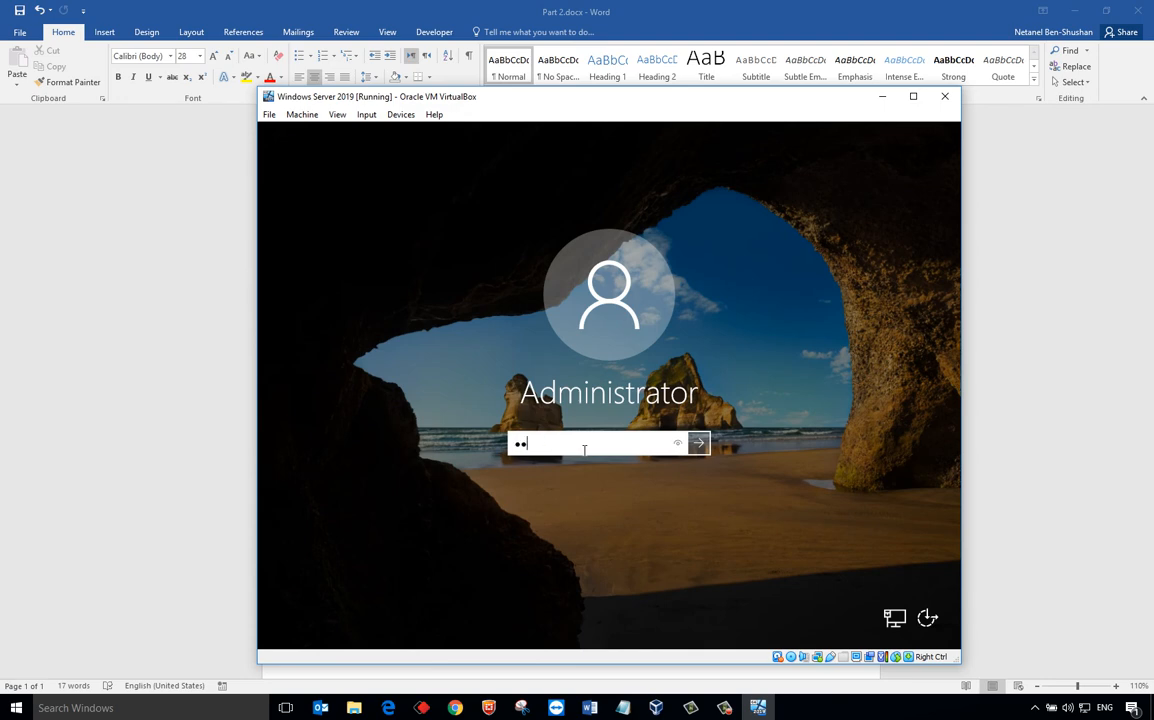
pyautogui.press('Return')
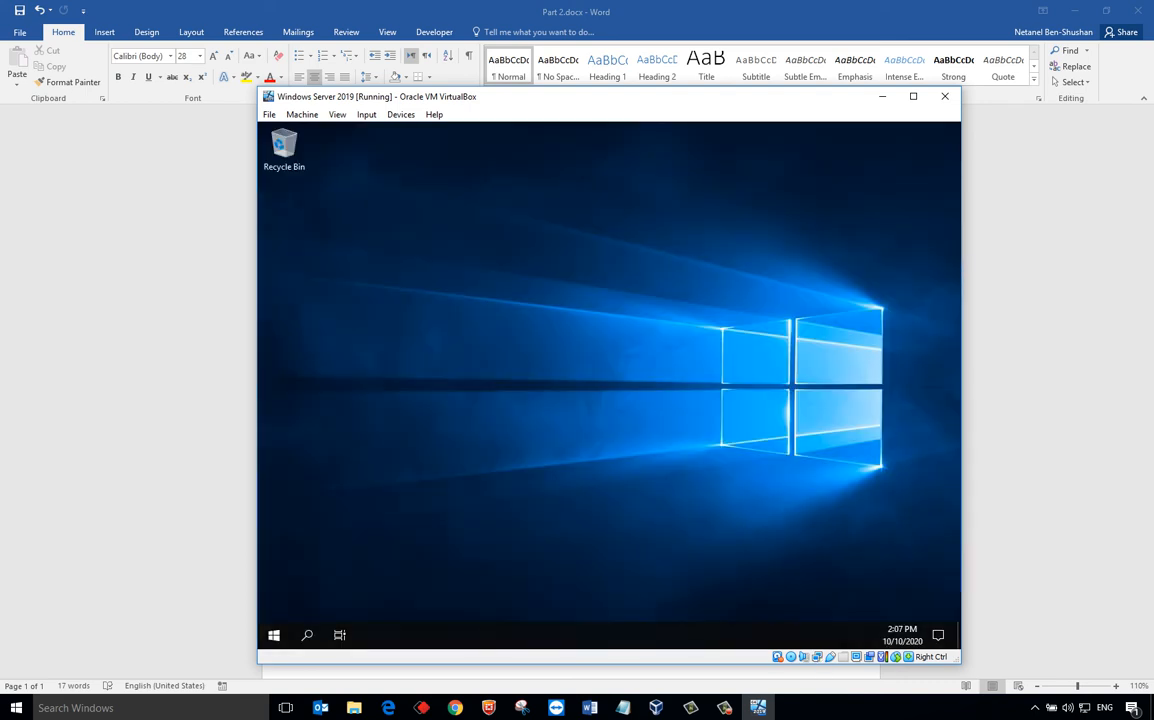
# - Check device name WIN-PKRFD16QSP6 on the maximized About page, declining network discovery, then close Settings
pyautogui.rightClick(282, 640)
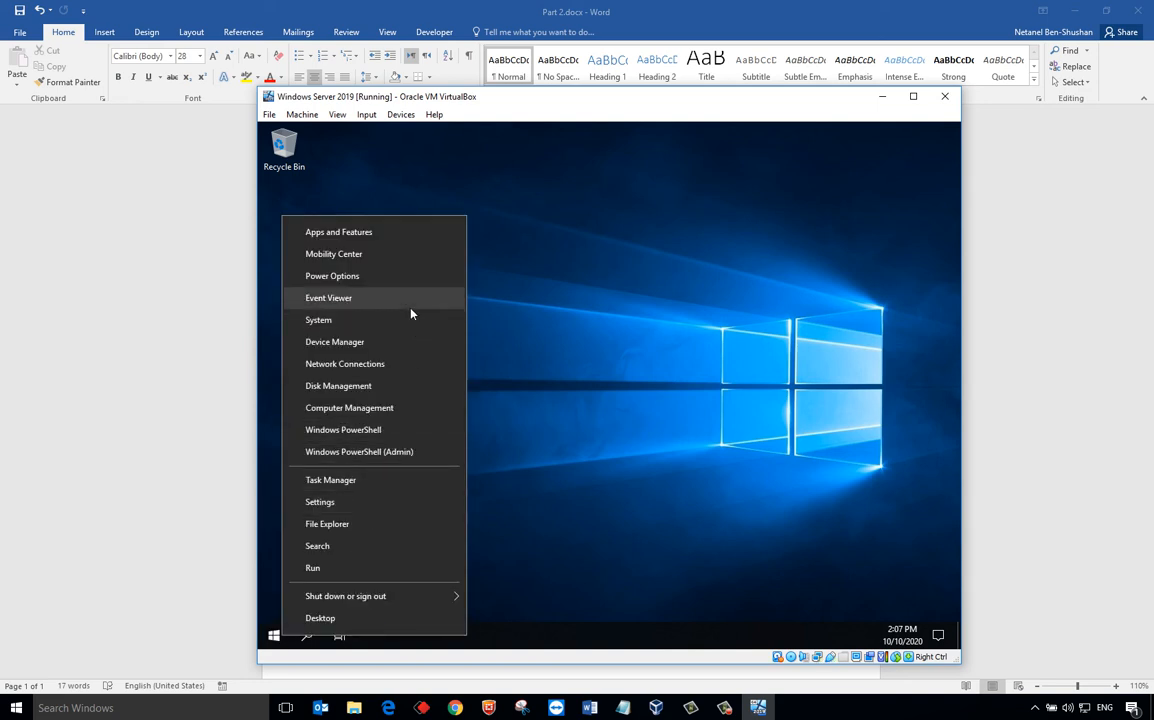
pyautogui.click(410, 321)
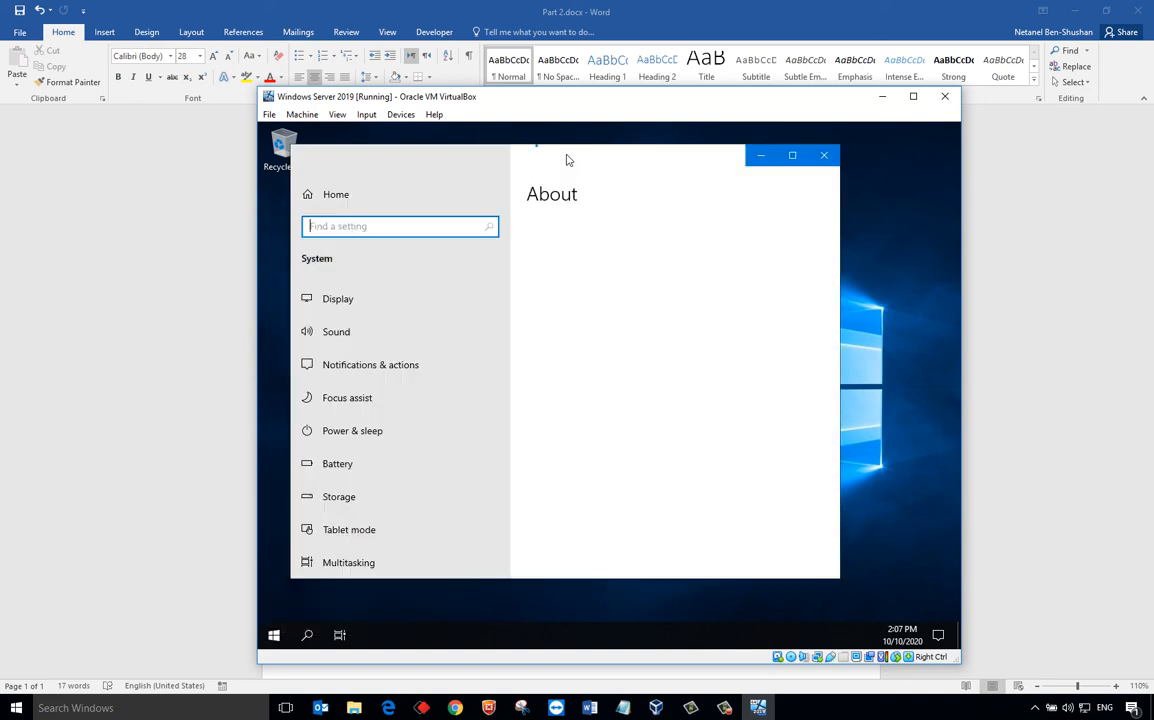
pyautogui.doubleClick(566, 160)
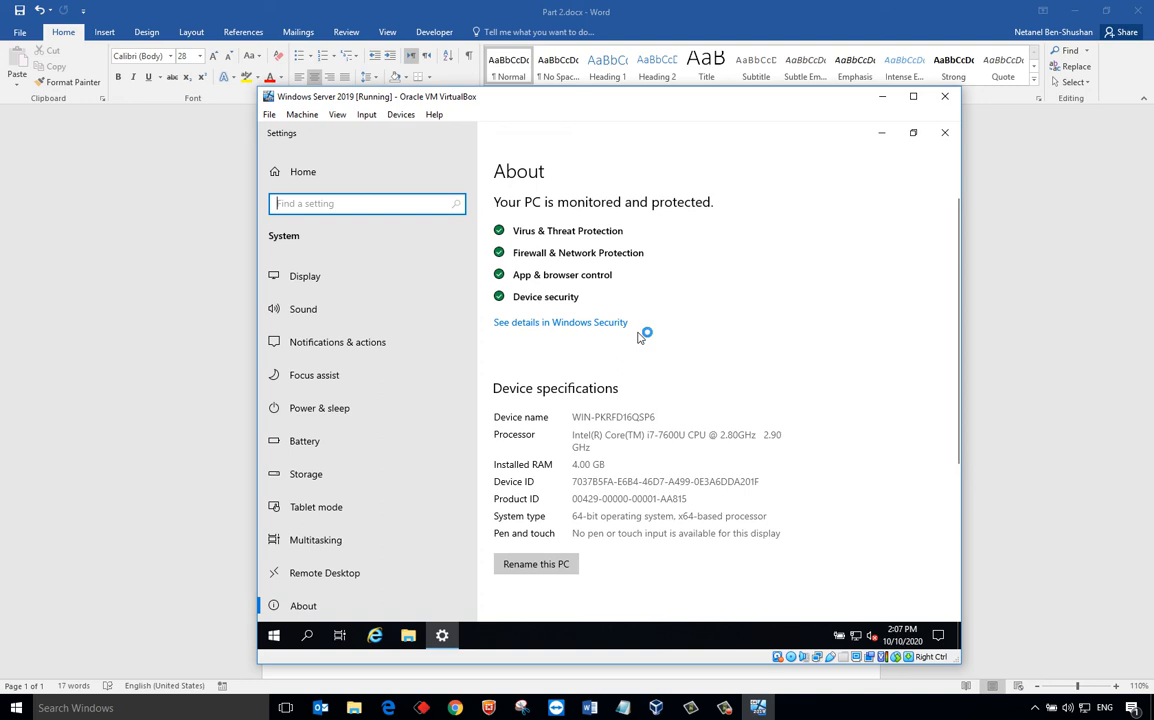
pyautogui.click(899, 377)
pyautogui.click(955, 134)
pyautogui.rightClick(276, 636)
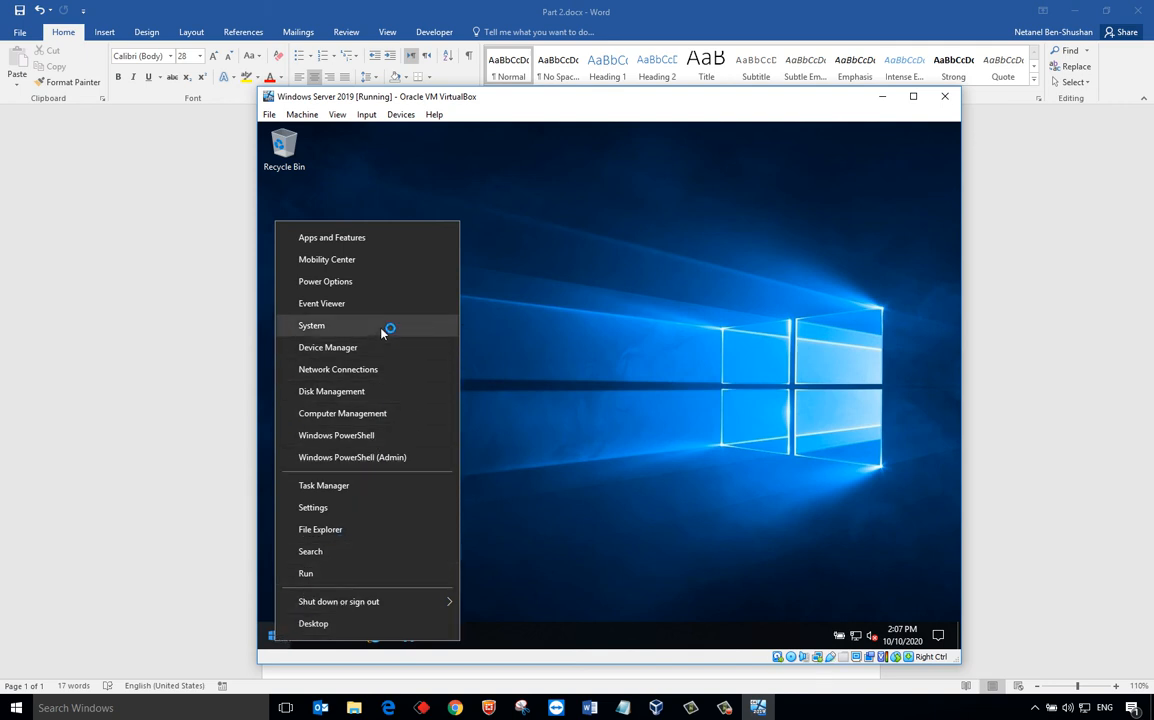
# - Run sysdm.cpl to open System Properties on its Computer Name page
pyautogui.click(346, 578)
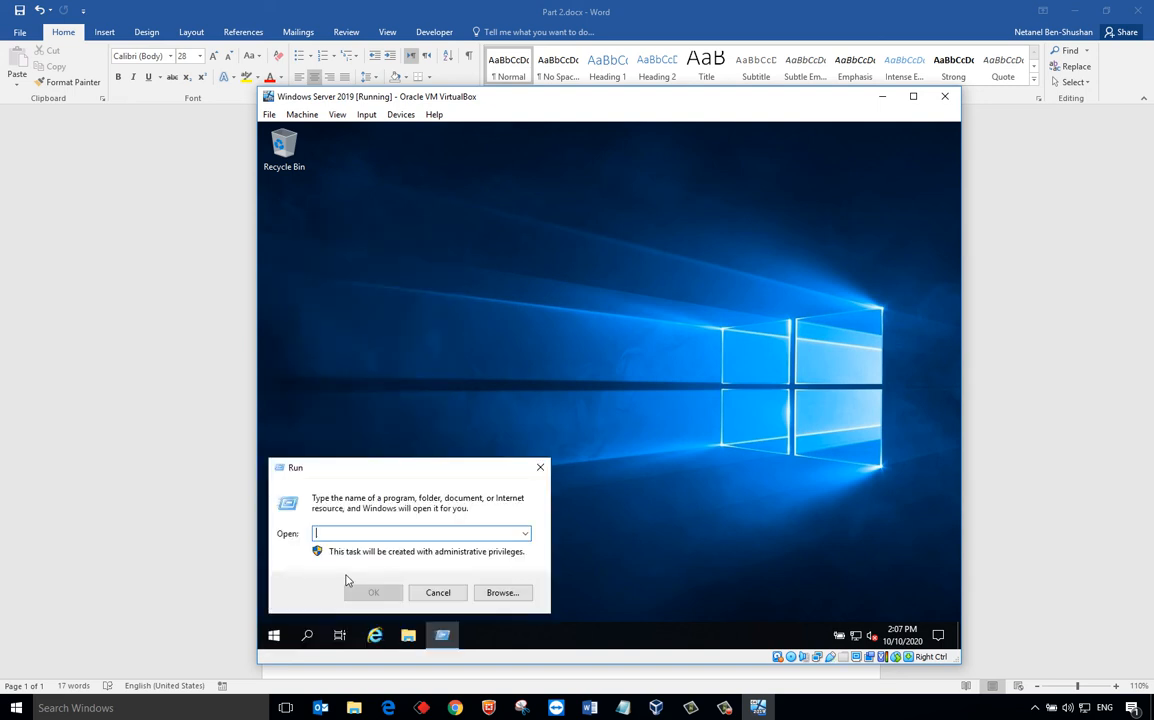
pyautogui.write('sysdm.cpl')
pyautogui.press('Return')
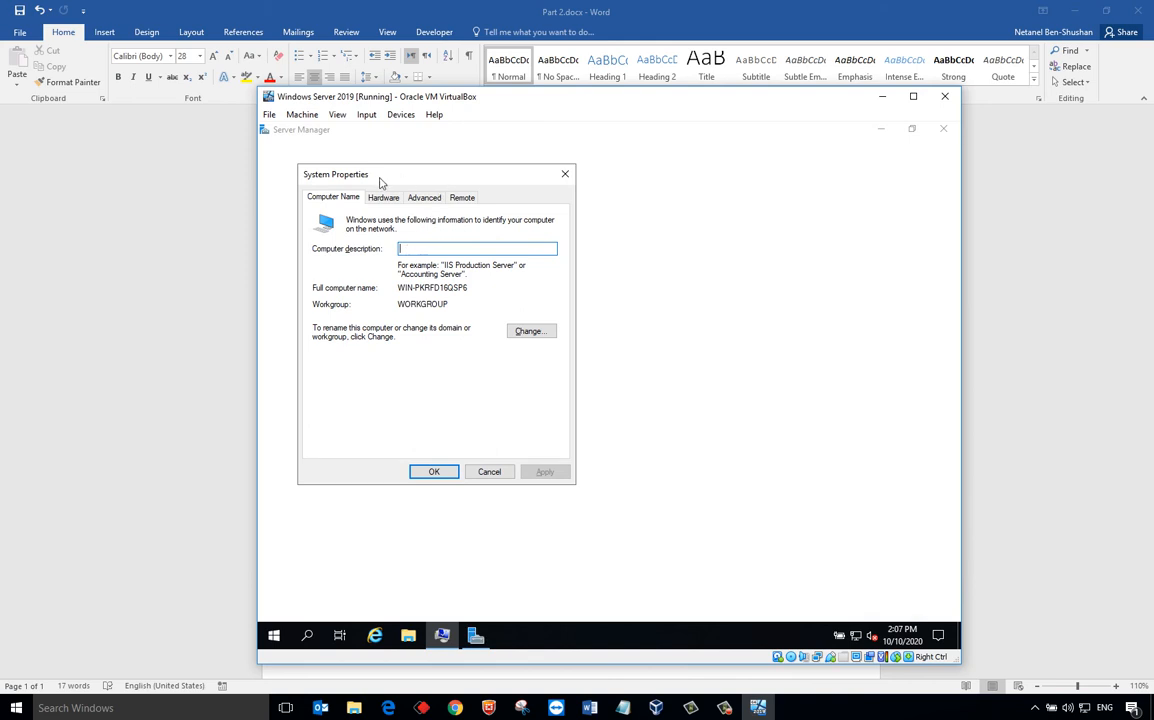
# - Close Settings, the Windows Admin Center notice and Server Manager, keeping System Properties open
pyautogui.rightClick(279, 641)
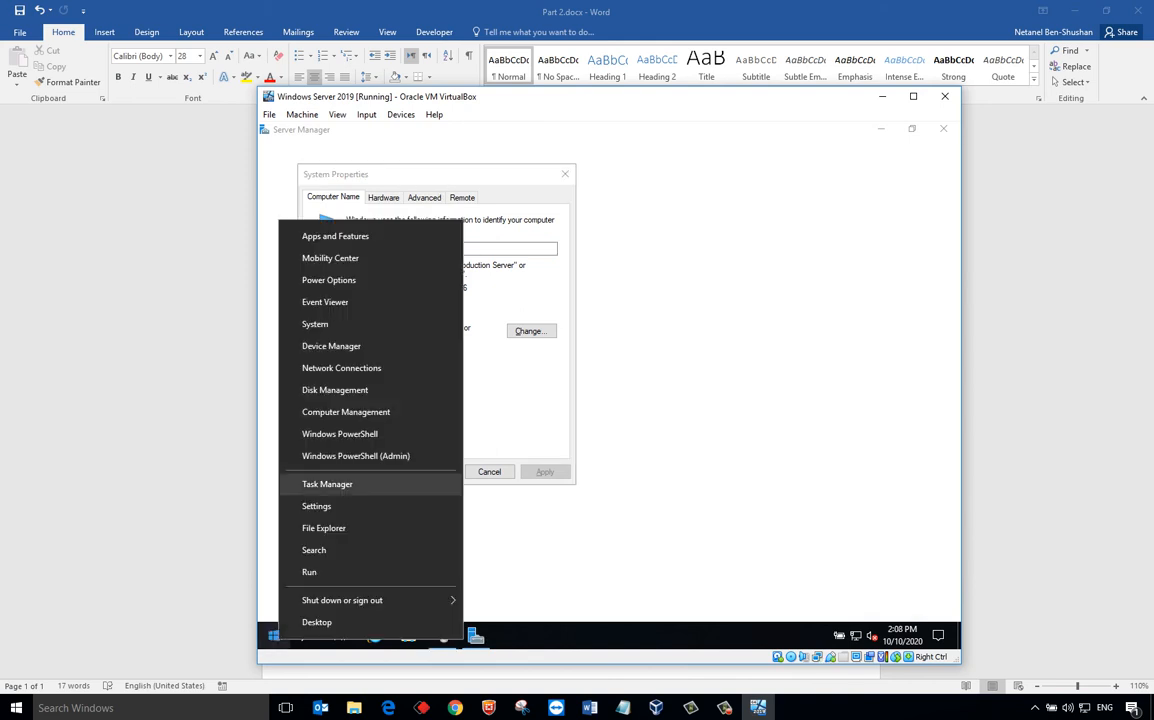
pyautogui.click(386, 323)
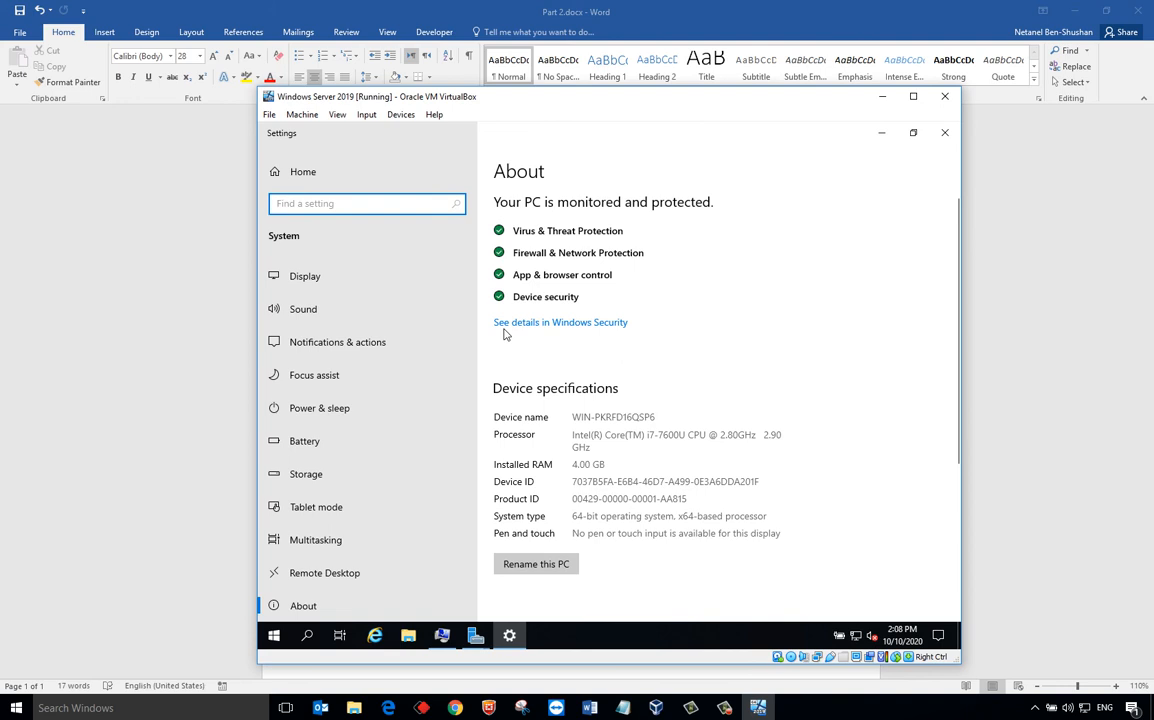
pyautogui.click(945, 133)
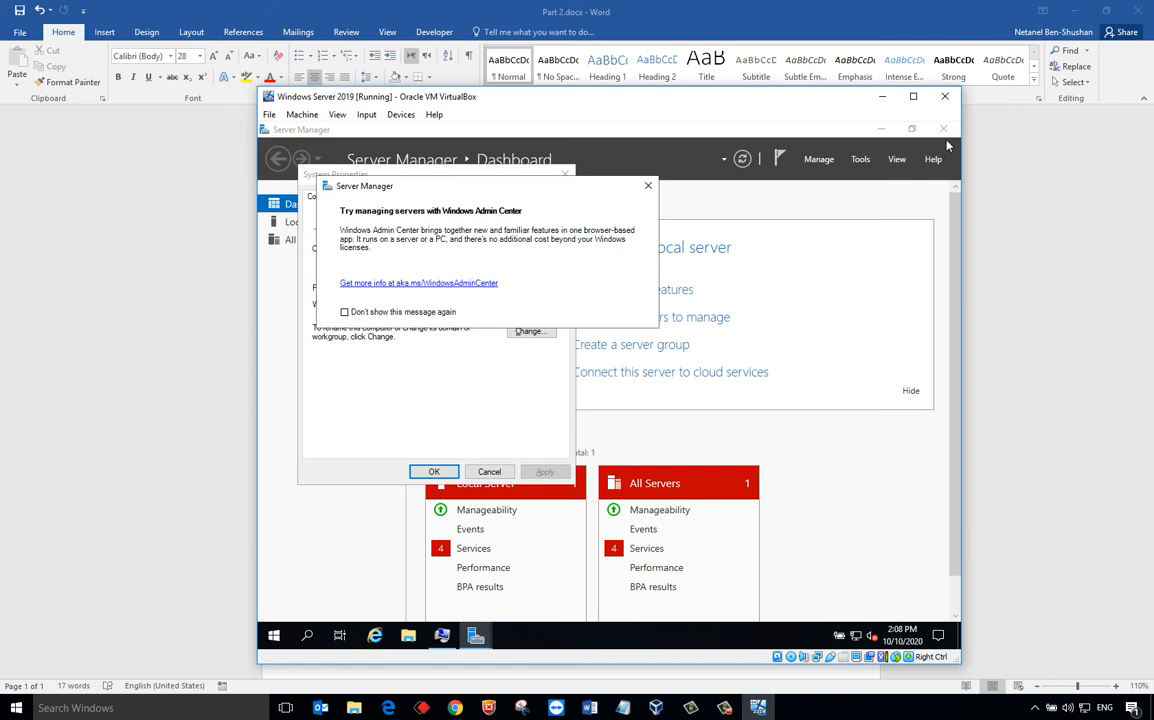
pyautogui.click(645, 188)
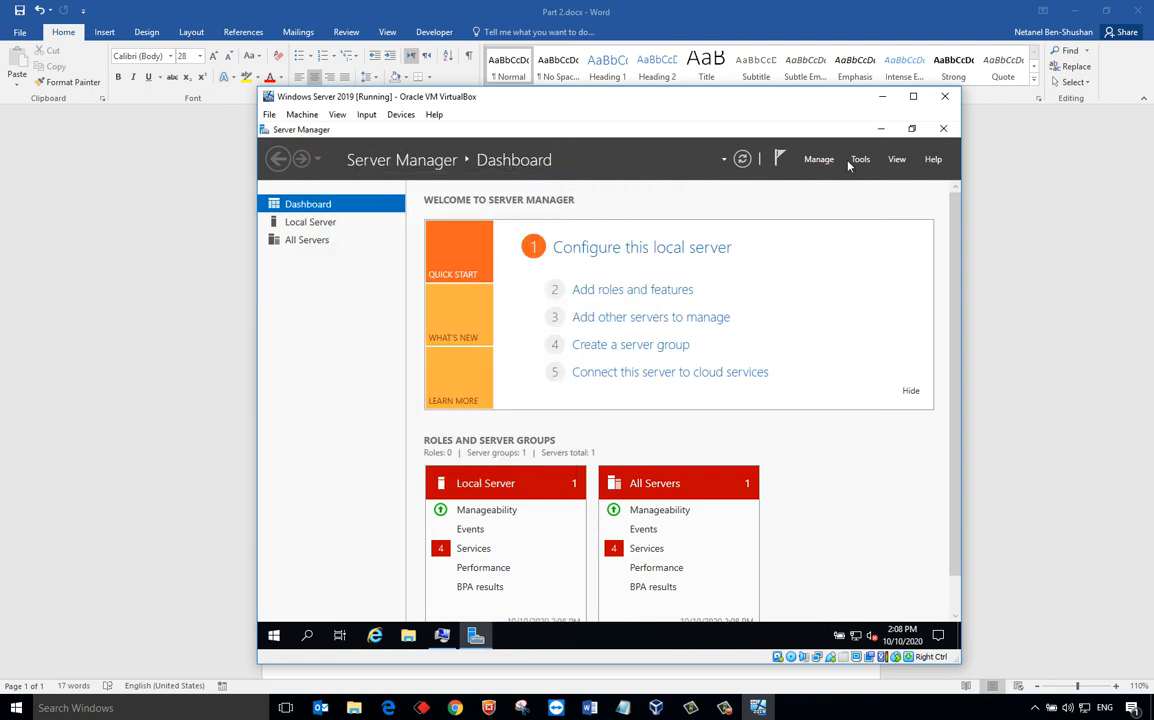
pyautogui.click(942, 131)
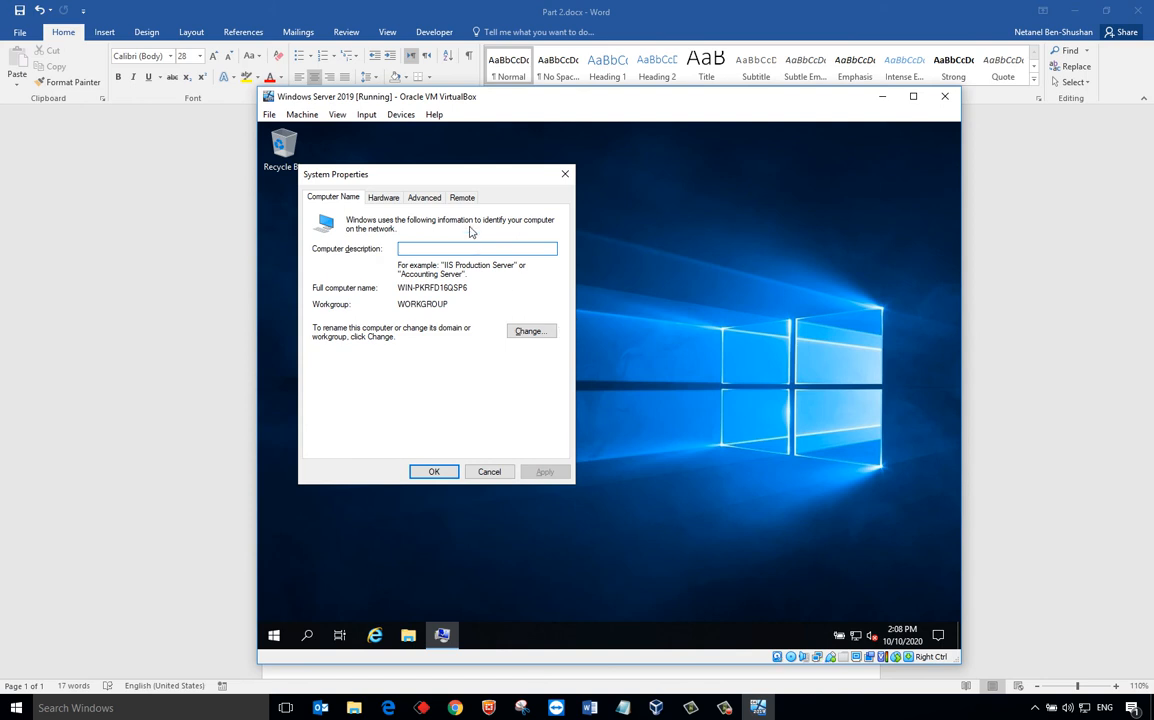
# - Rename the Administrator account to Dachshund in Computer Management, then close it and System Properties
pyautogui.rightClick(273, 638)
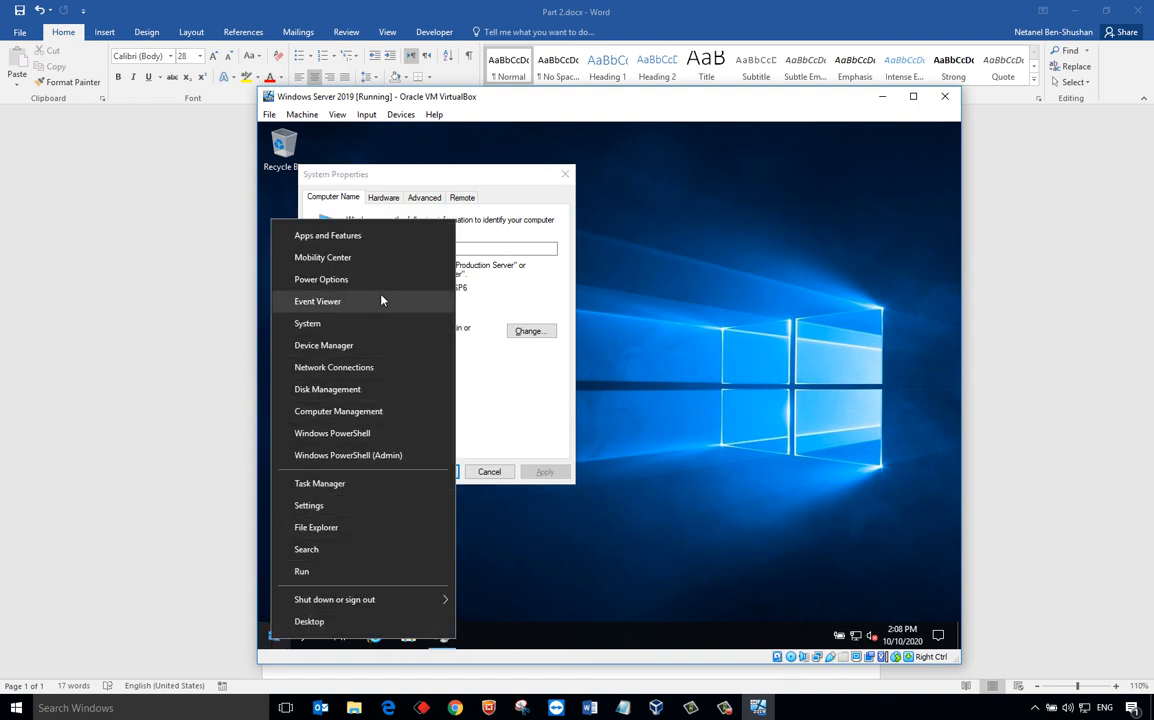
pyautogui.click(367, 408)
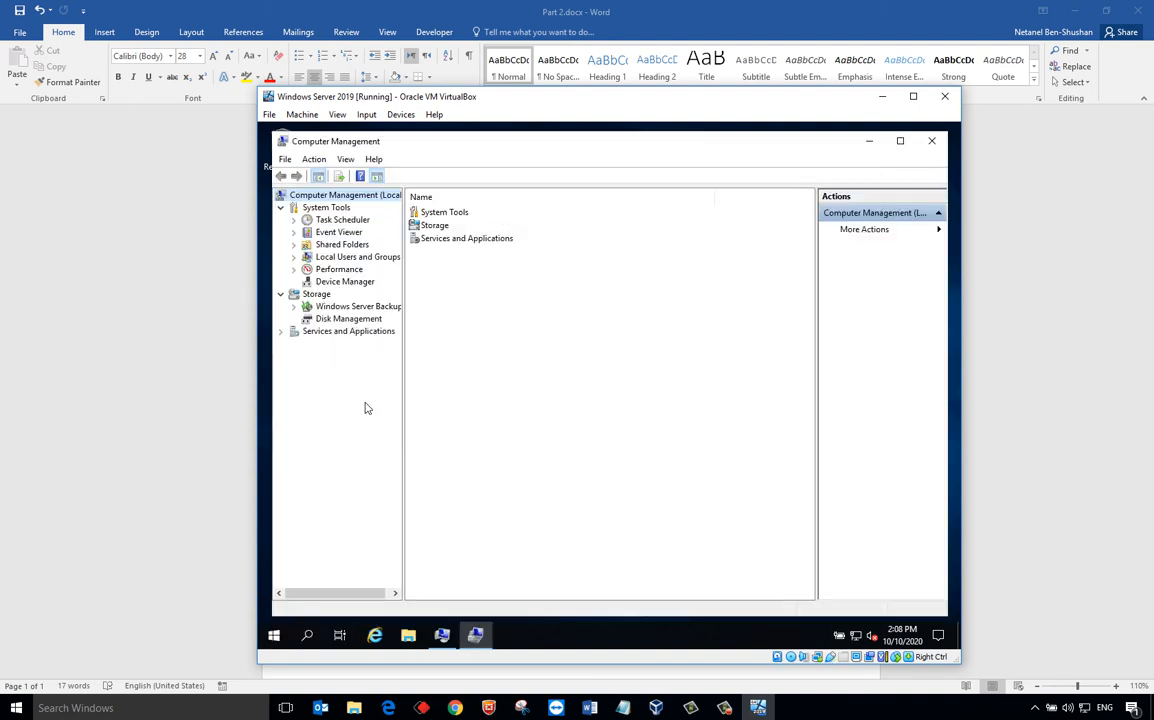
pyautogui.doubleClick(355, 259)
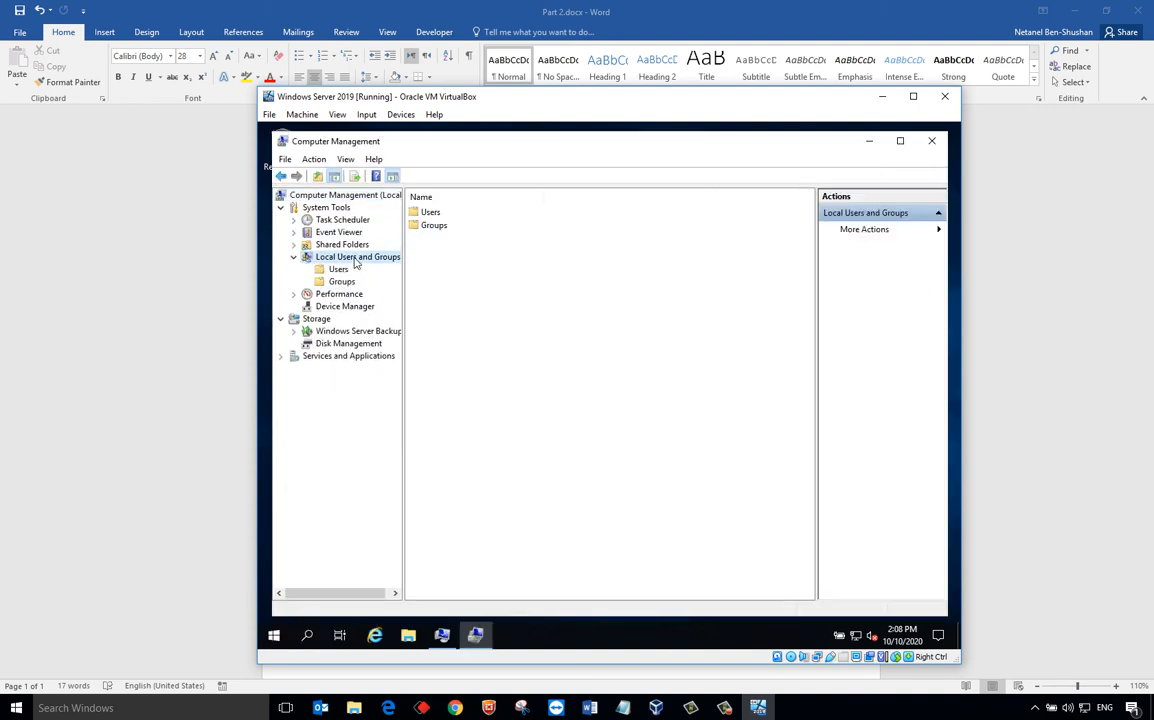
pyautogui.click(339, 270)
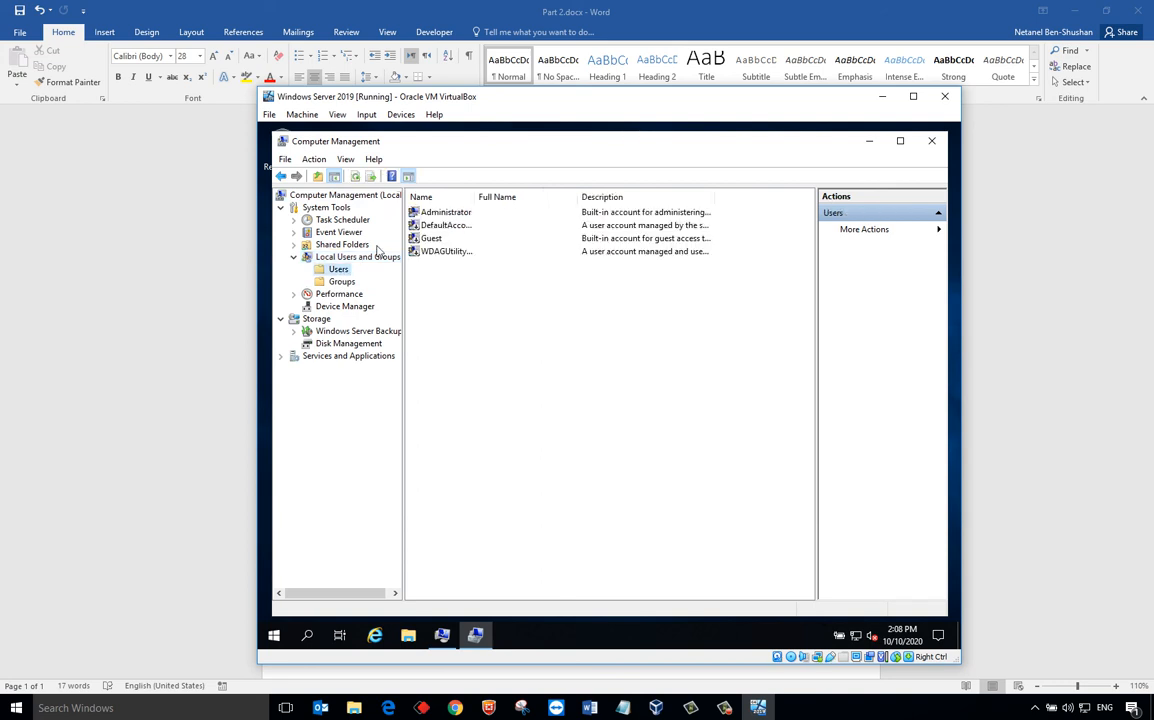
pyautogui.click(428, 214)
pyautogui.rightClick(428, 214)
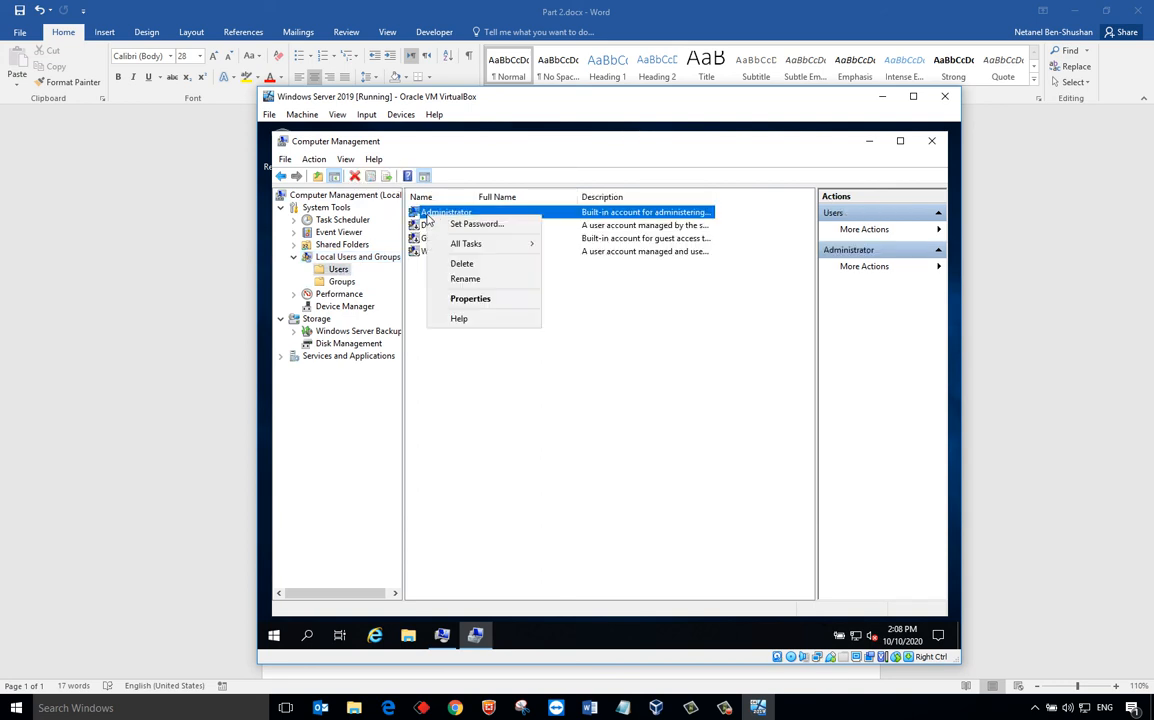
pyautogui.click(466, 279)
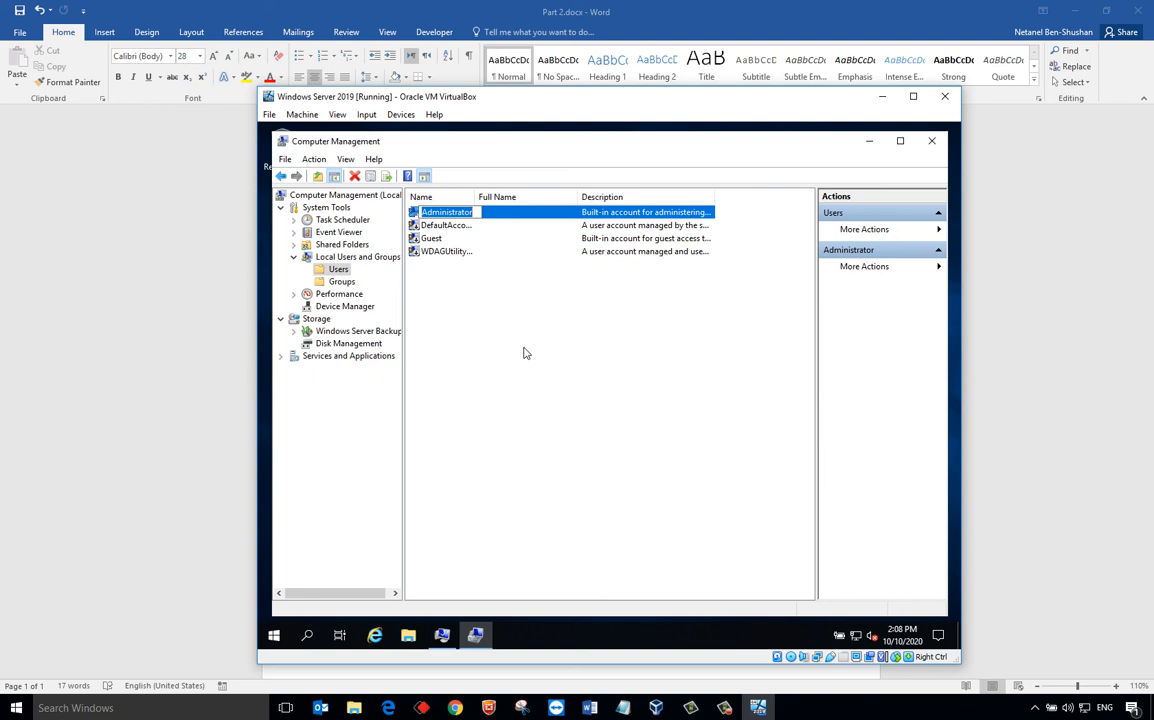
pyautogui.write('Dachshund')
pyautogui.press('Return')
pyautogui.click(931, 143)
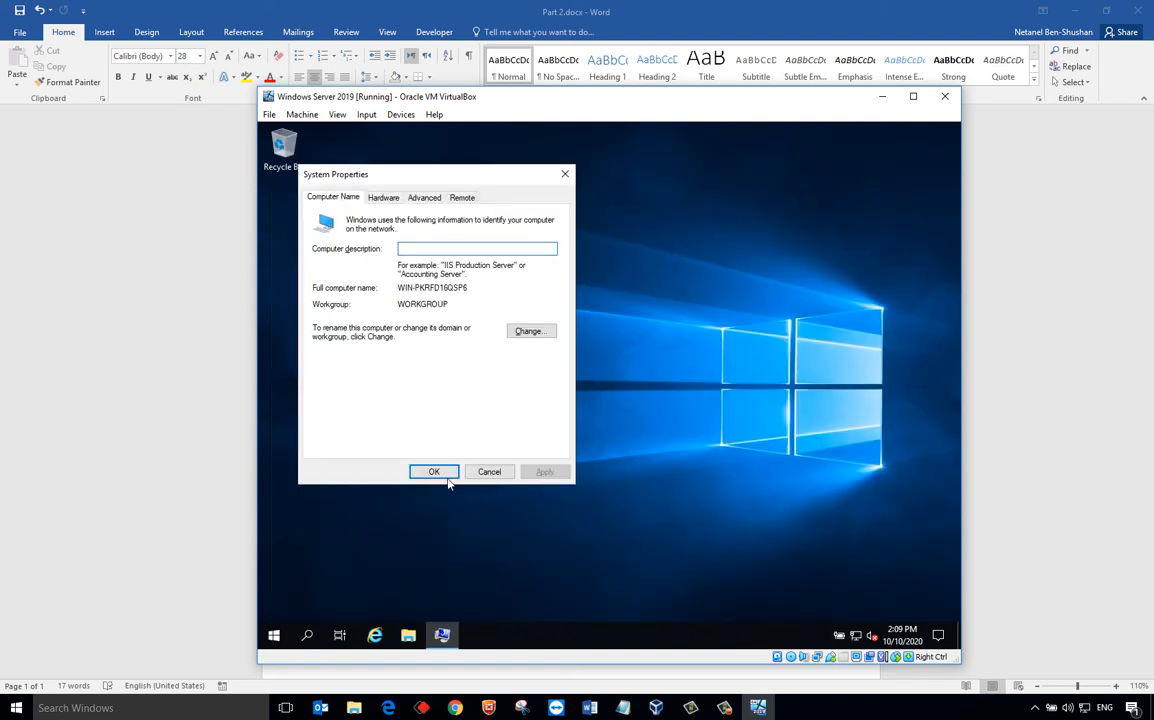
pyautogui.click(489, 472)
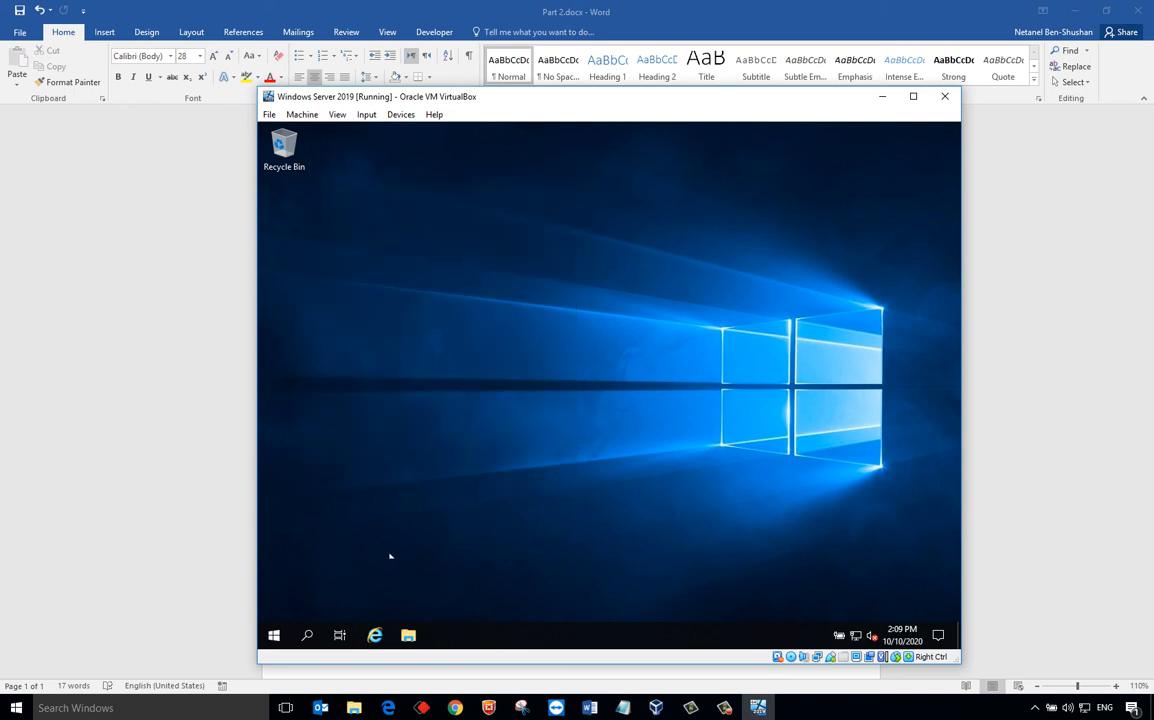
# - Restart the server from the Win+X power options and press Ctrl+Alt+Del at the lock screen
pyautogui.rightClick(274, 635)
pyautogui.moveTo(338, 592)
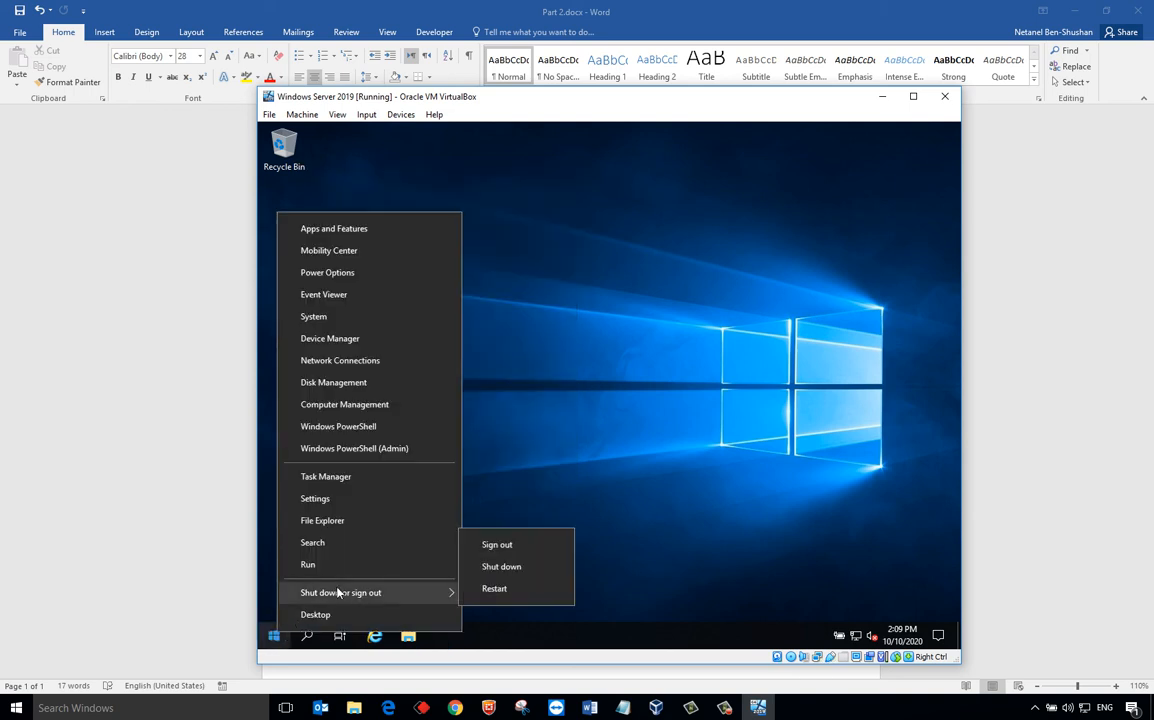
pyautogui.click(500, 592)
pyautogui.click(486, 607)
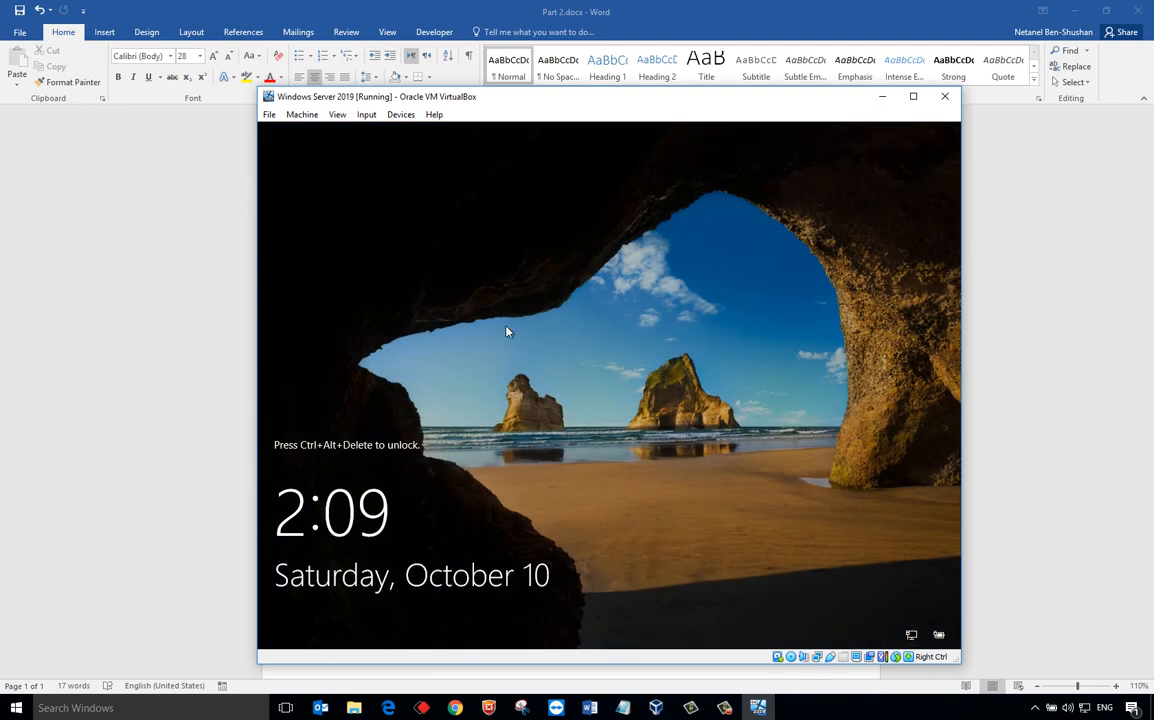
pyautogui.hotkey('ctrl', 'alt', 'Delete')
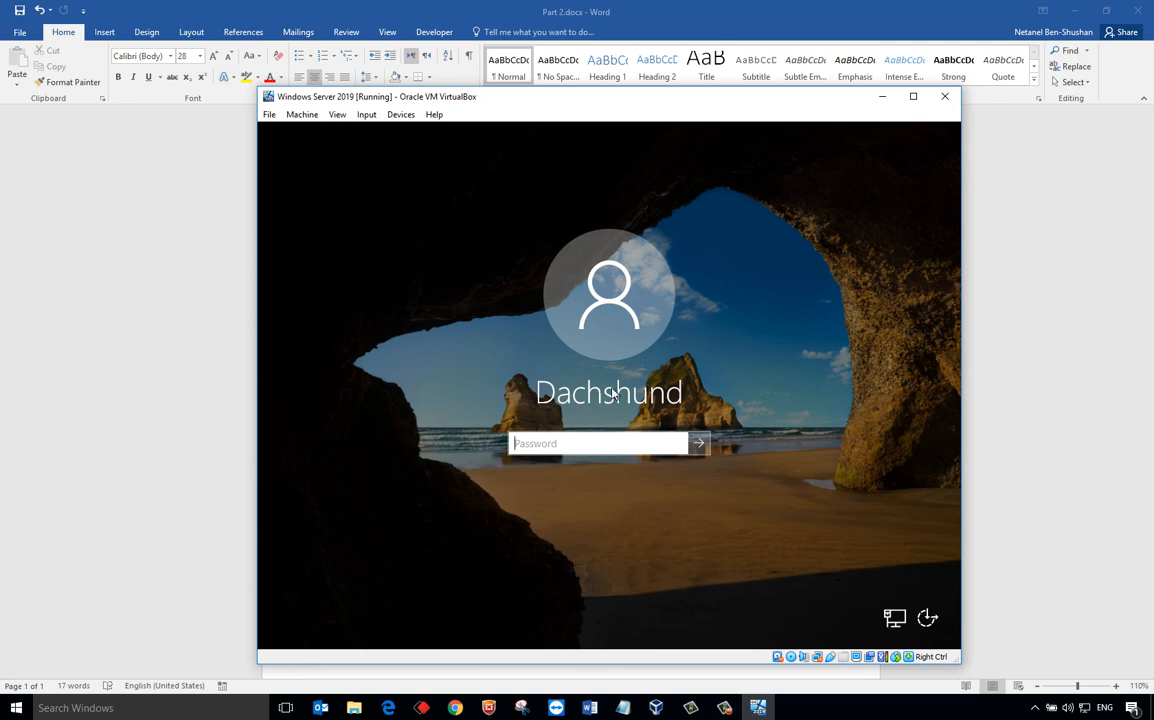
# - Sign in as Dachshund with its password and close the Windows Admin Center notice
pyautogui.write('••••••••')
pyautogui.press('Return')
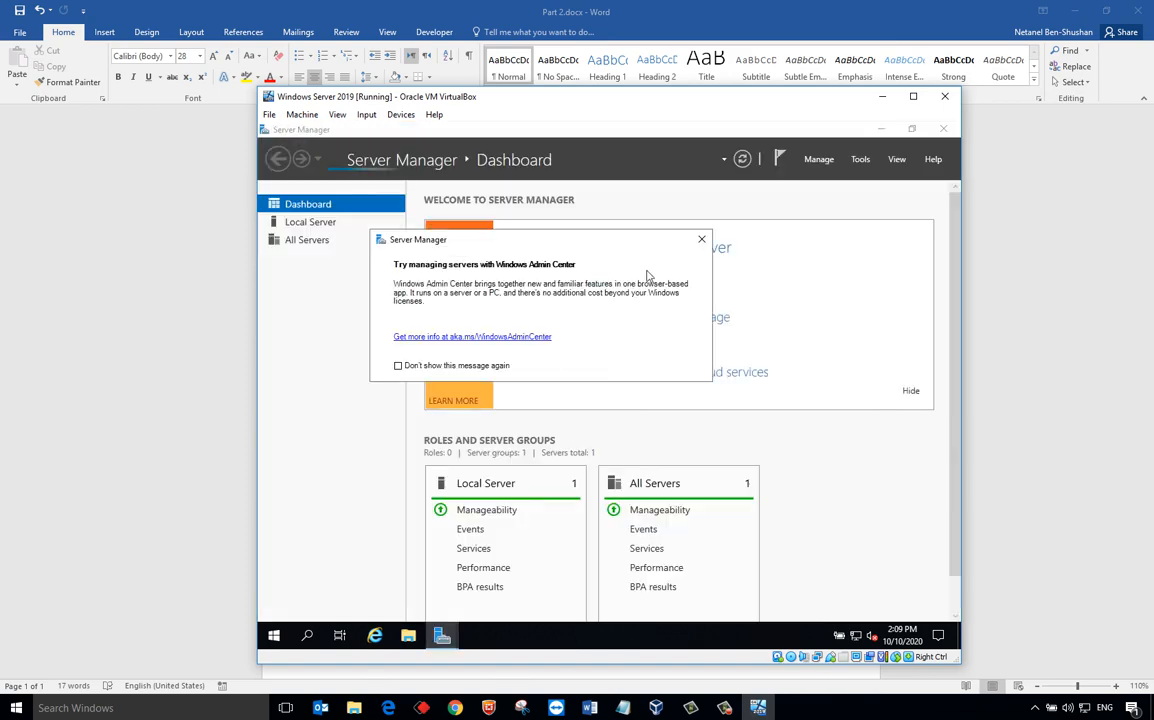
pyautogui.click(700, 243)
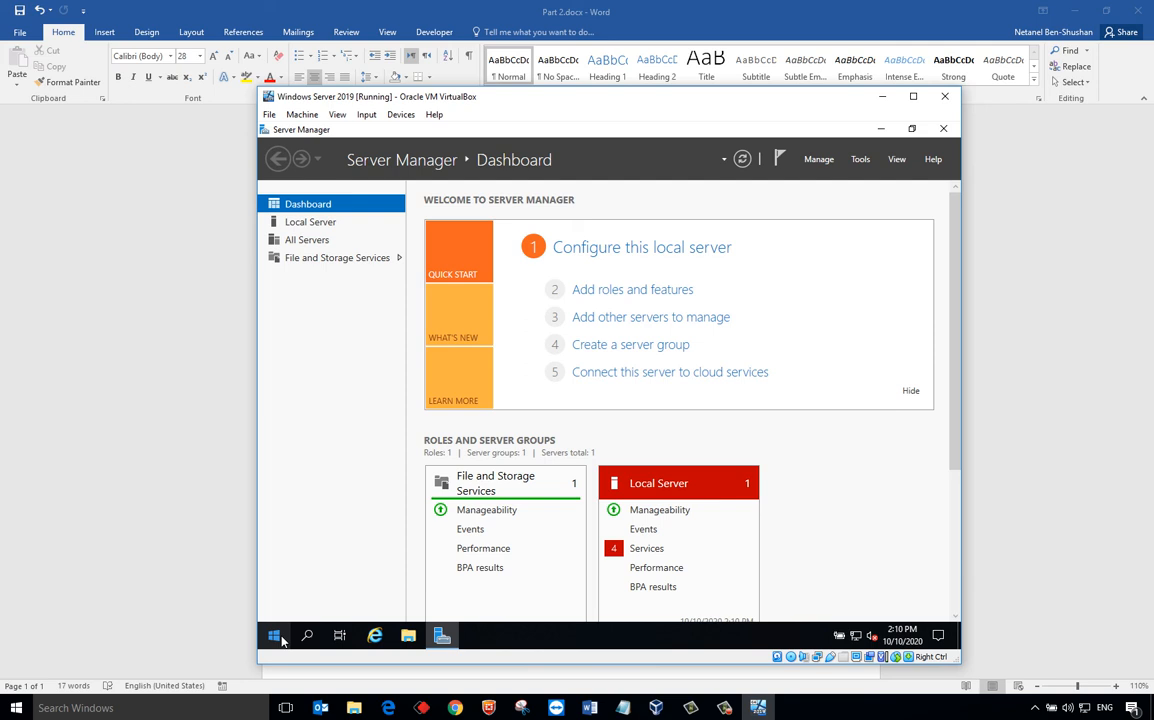
# - Rename the PC to NBS-DC01 from the About page and restart it immediately
pyautogui.rightClick(275, 636)
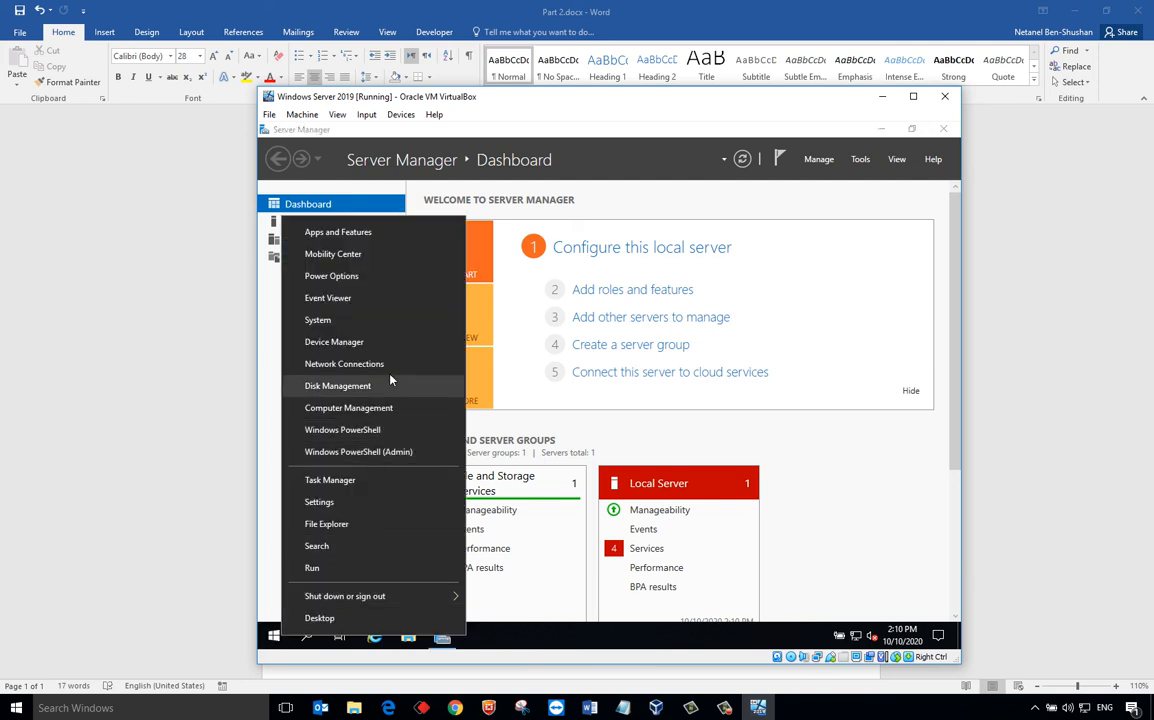
pyautogui.click(381, 321)
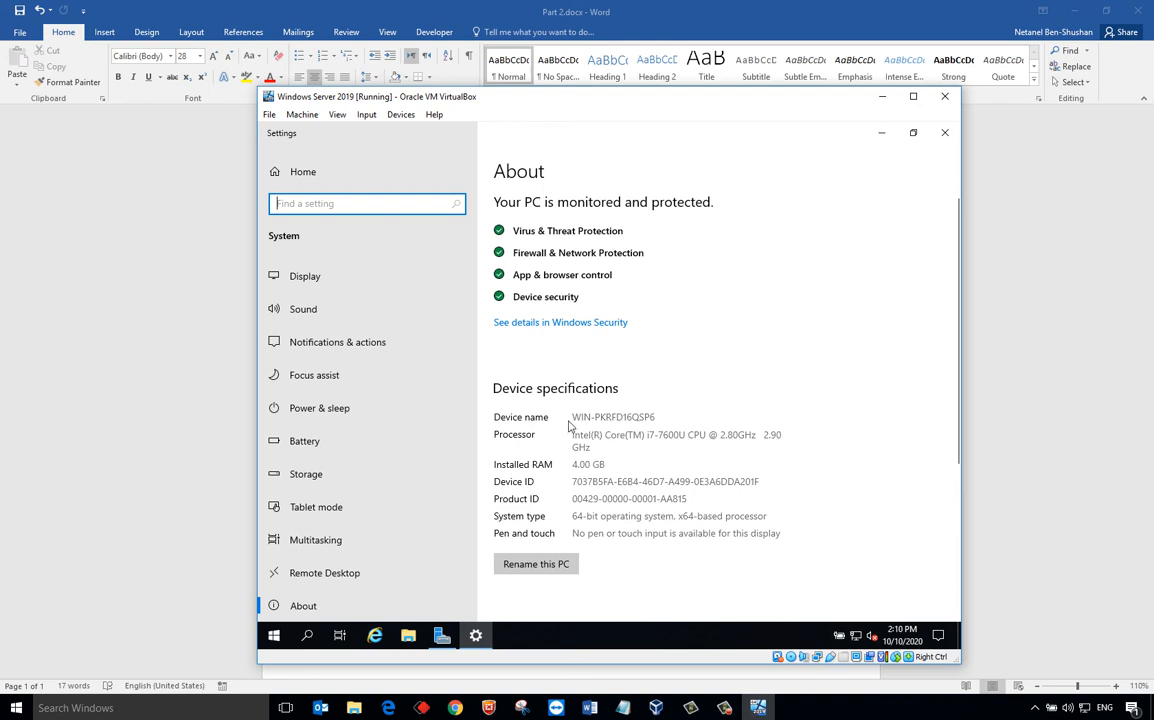
pyautogui.click(570, 565)
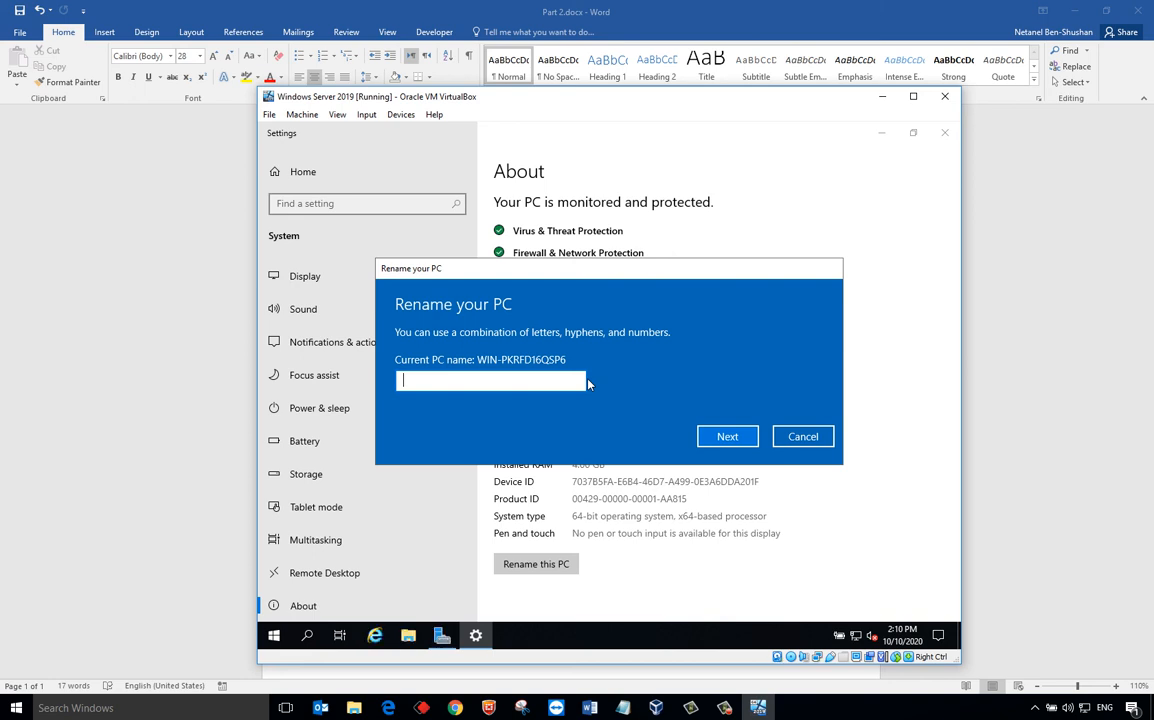
pyautogui.write('NBS-DC01')
pyautogui.click(739, 443)
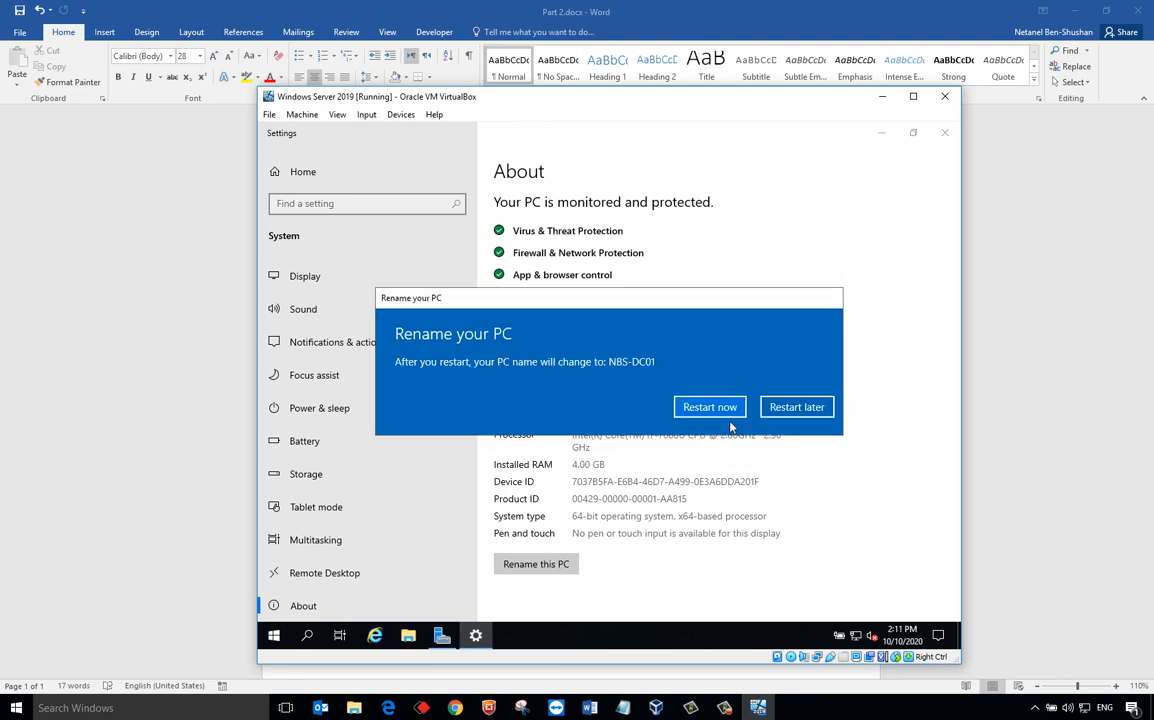
pyautogui.click(728, 410)
pyautogui.click(692, 372)
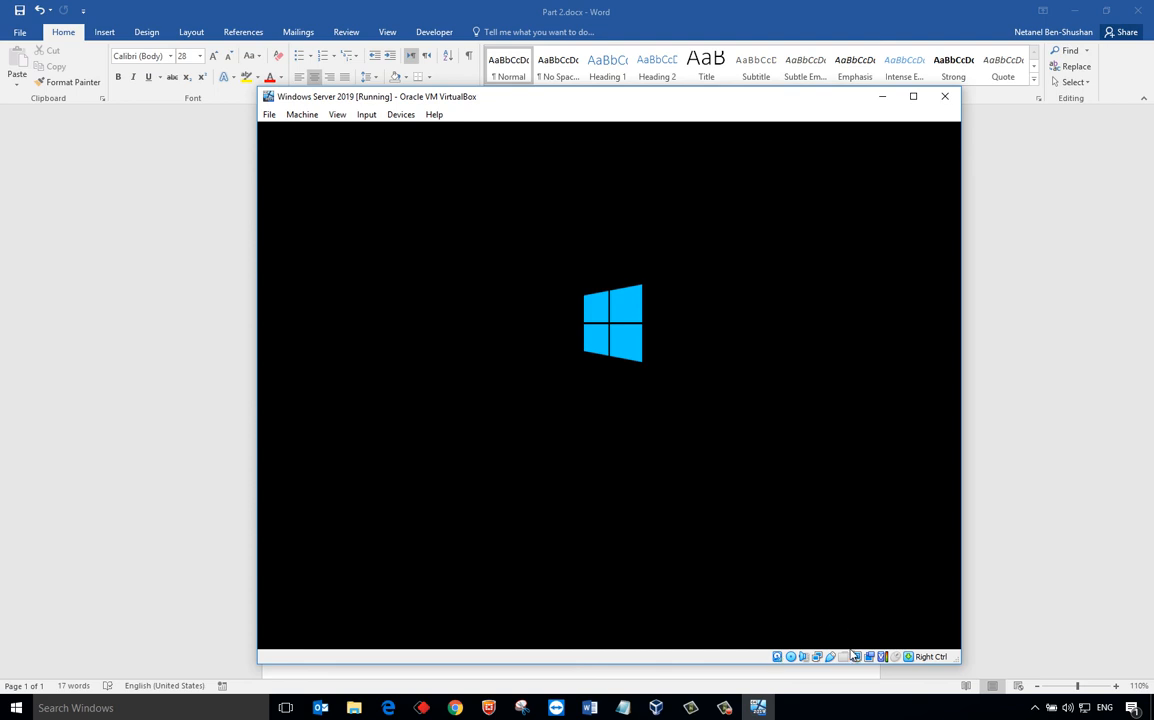
# - Mount the Windows 10 Pro ISO in the virtual DVD drive, sign back in with the administrator password, and close Server Manager
pyautogui.click(790, 658)
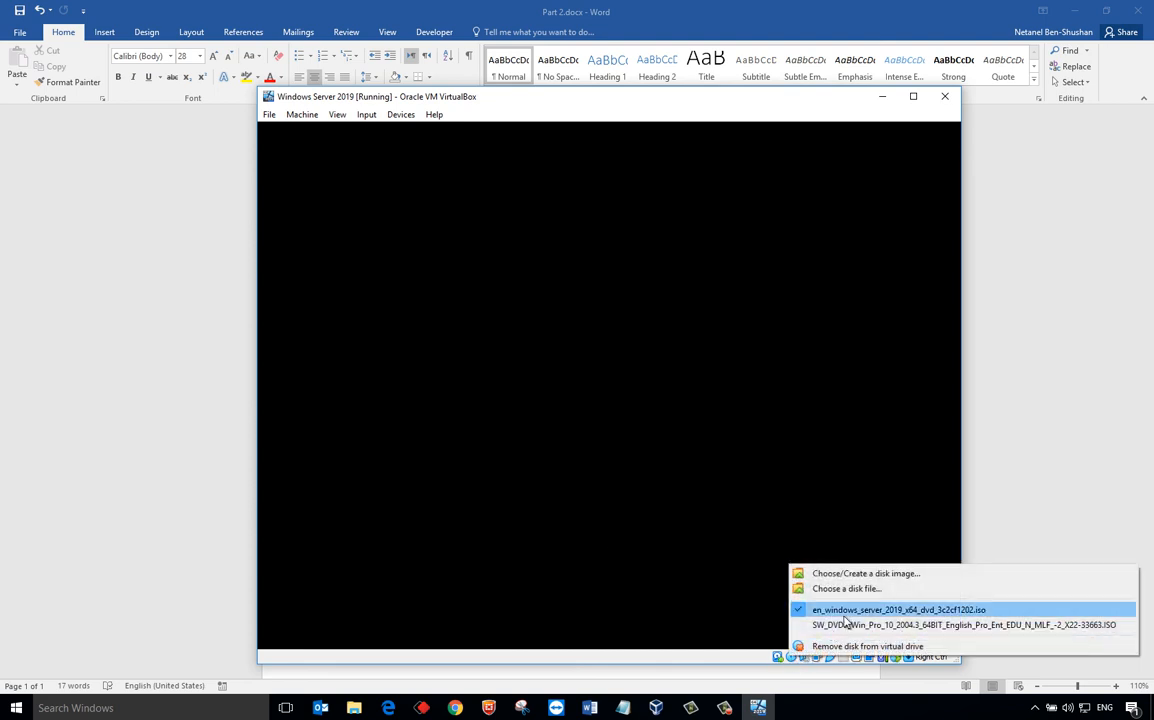
pyautogui.click(840, 625)
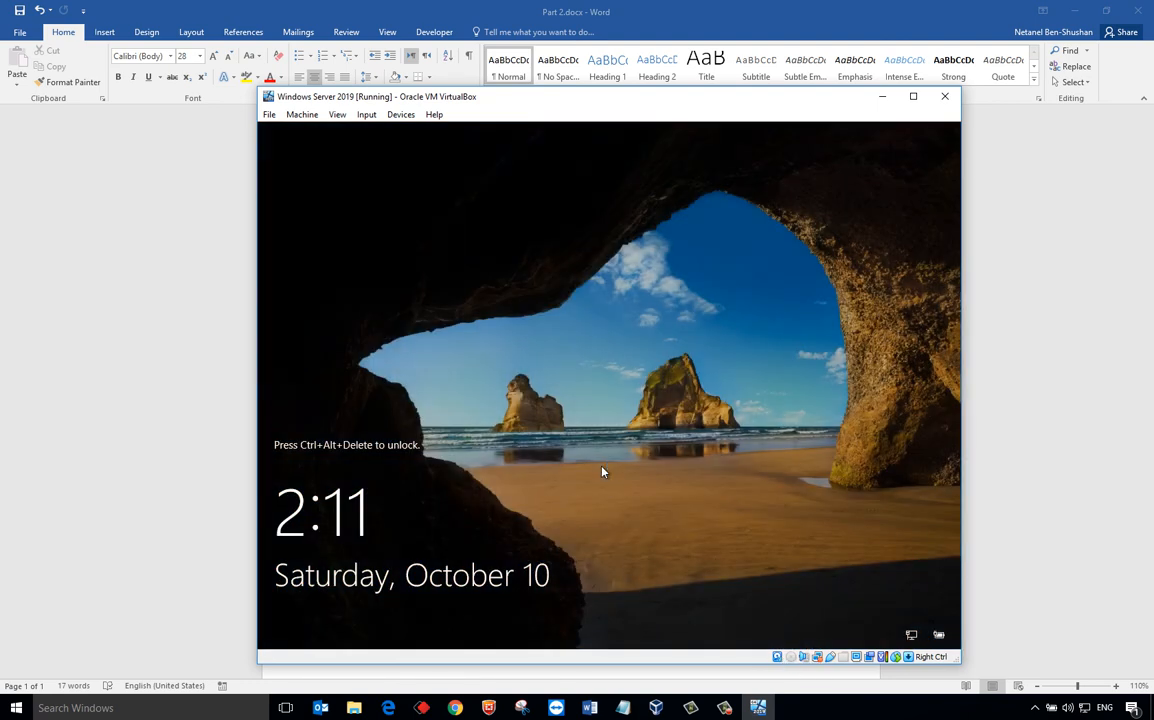
pyautogui.hotkey('ctrl', 'alt', 'Delete')
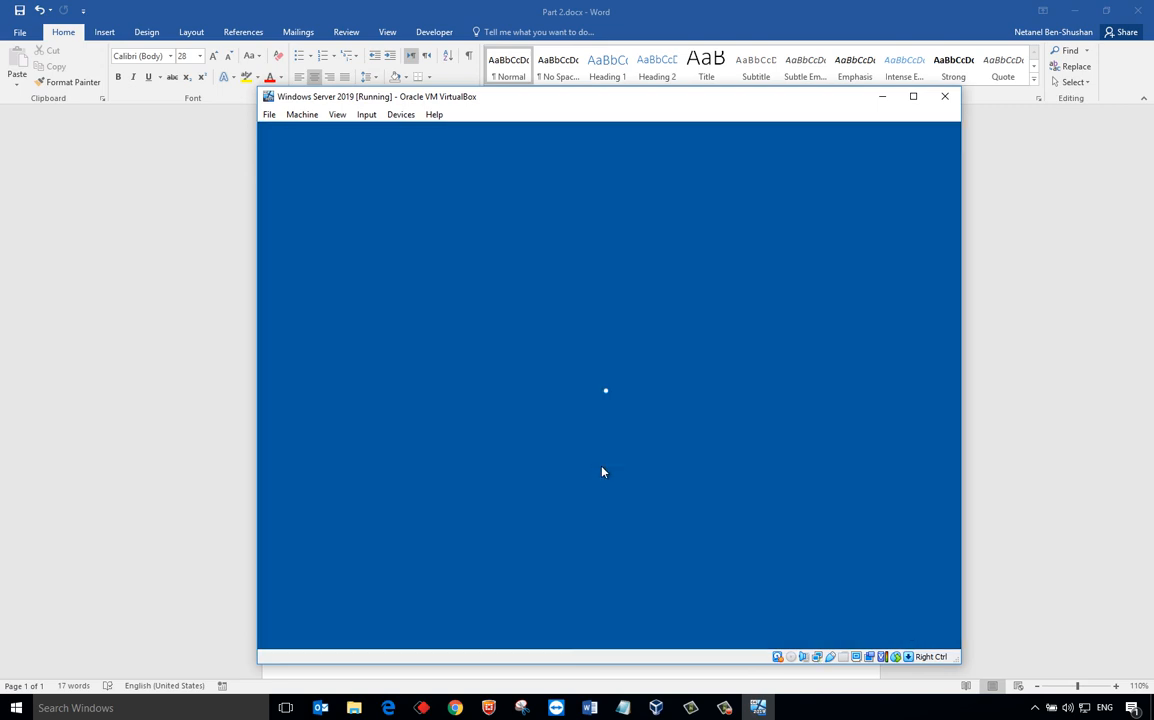
pyautogui.write('Pa$$w0rd')
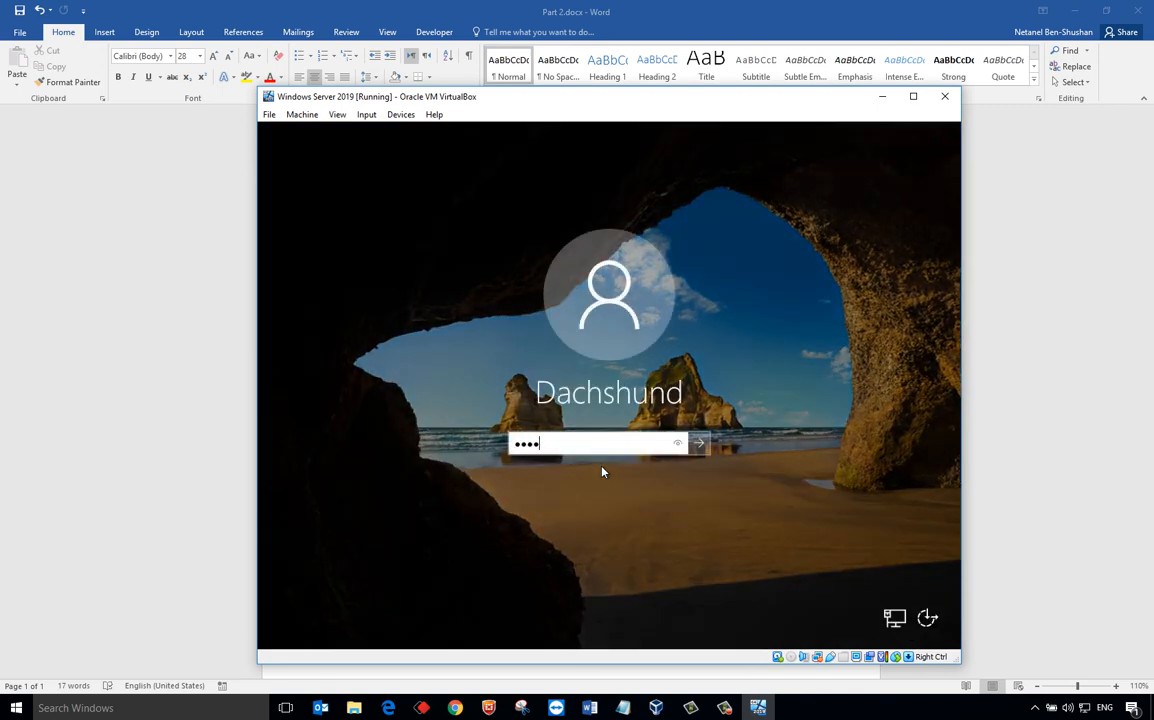
pyautogui.press('Return')
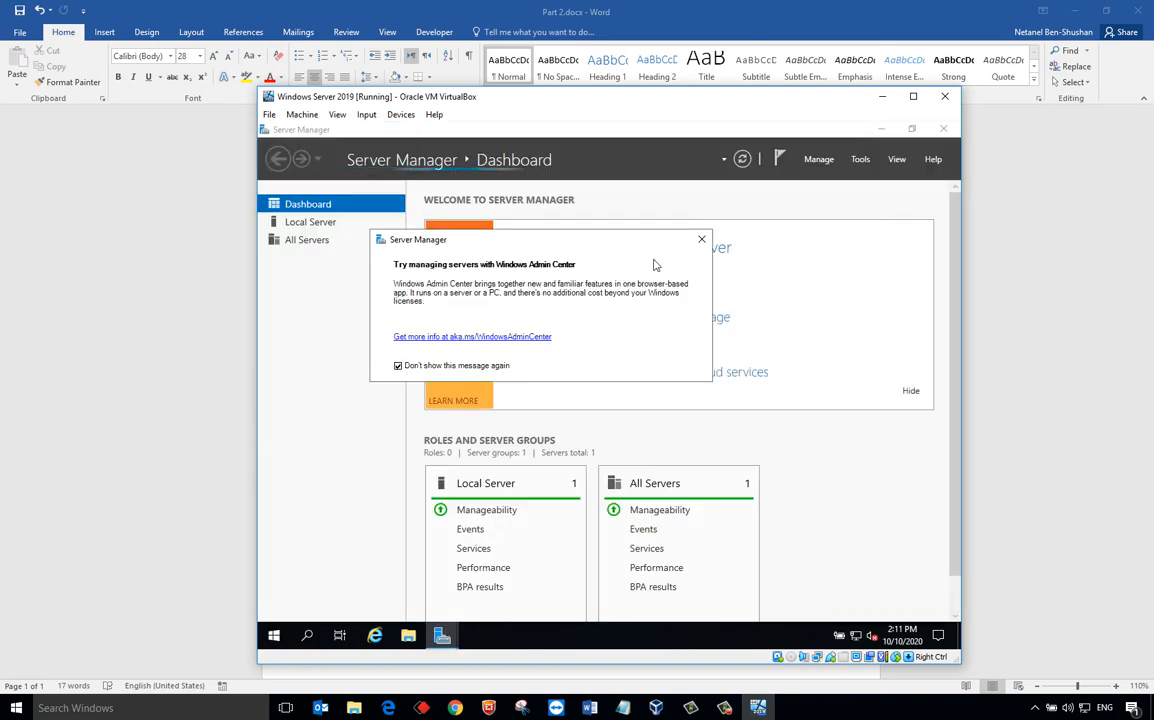
pyautogui.click(701, 239)
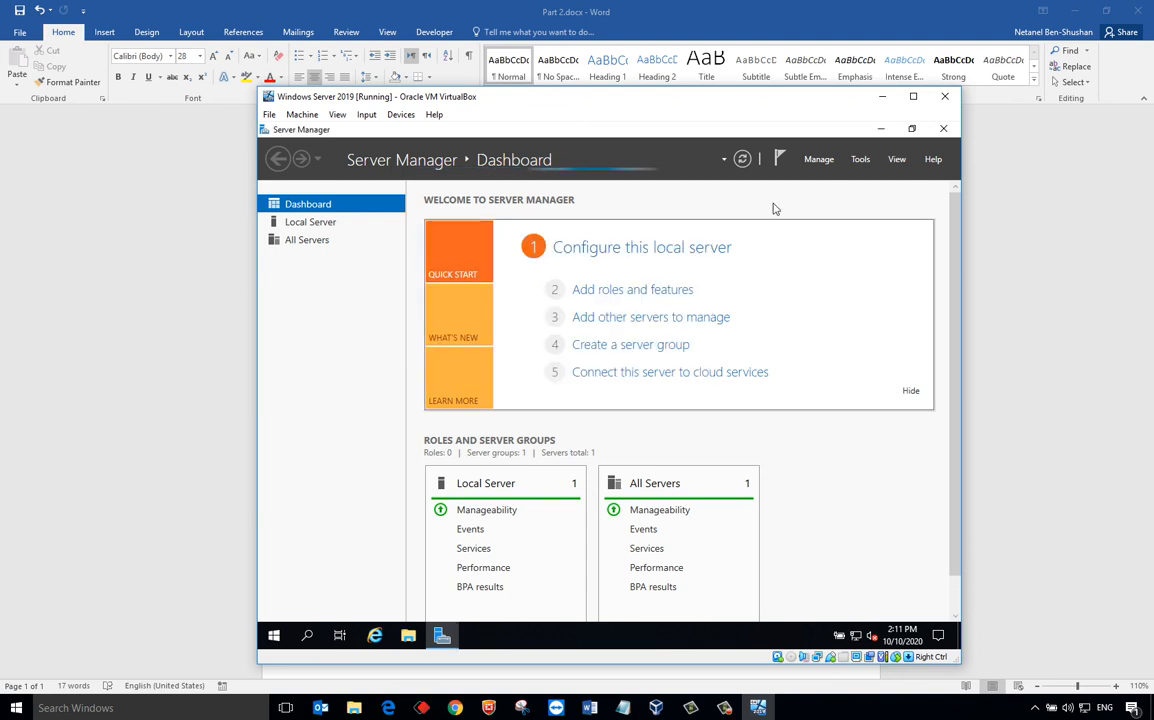
pyautogui.click(943, 129)
# - Run hostname in an administrator PowerShell to confirm the server is named NBS-DC01
pyautogui.rightClick(279, 640)
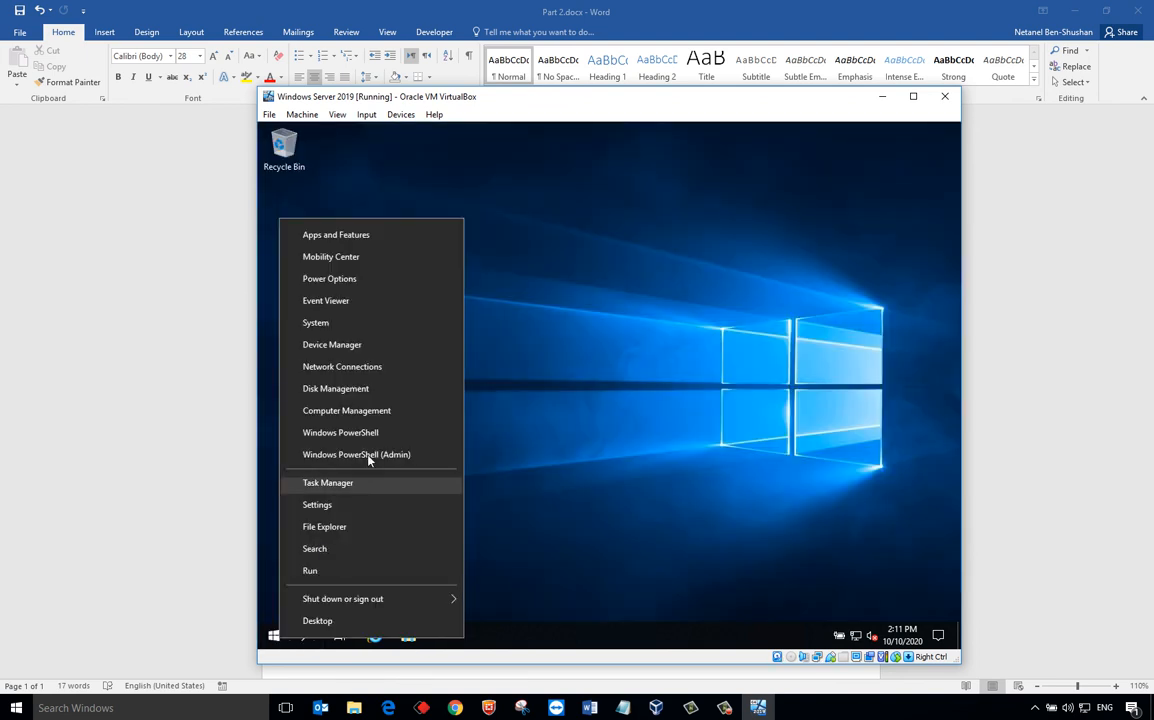
pyautogui.click(372, 454)
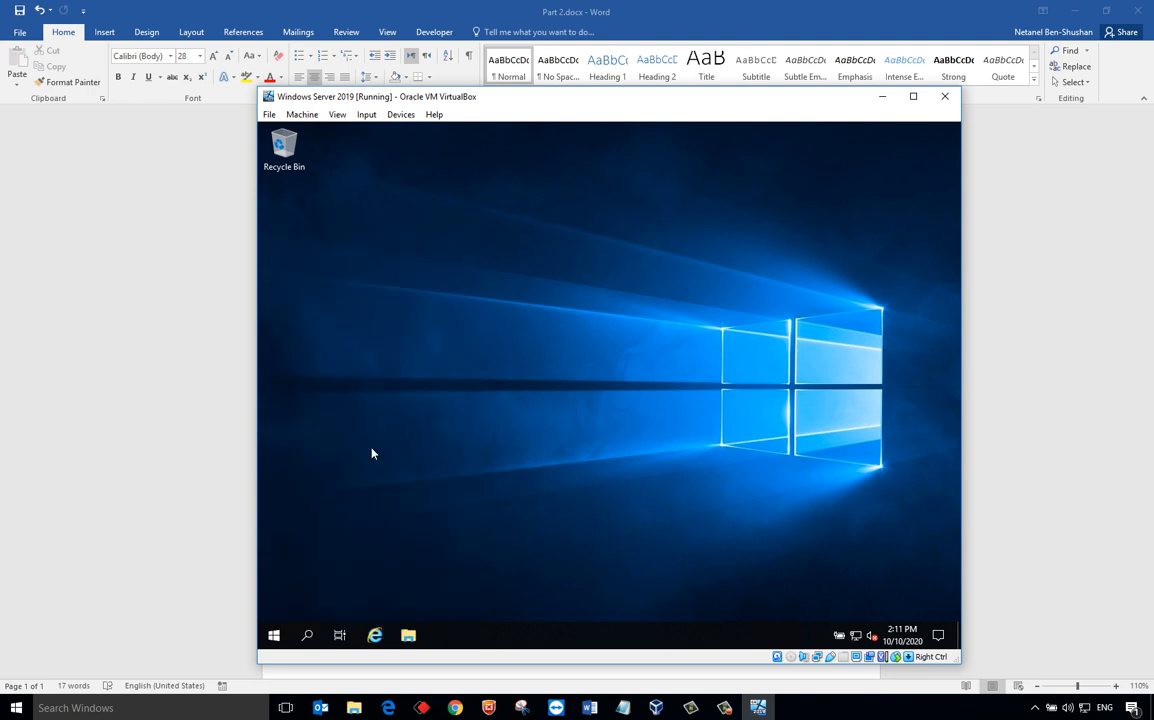
pyautogui.write('hostname')
pyautogui.press('Return')
pyautogui.press('Return')
pyautogui.press('Return')
pyautogui.press('Return')
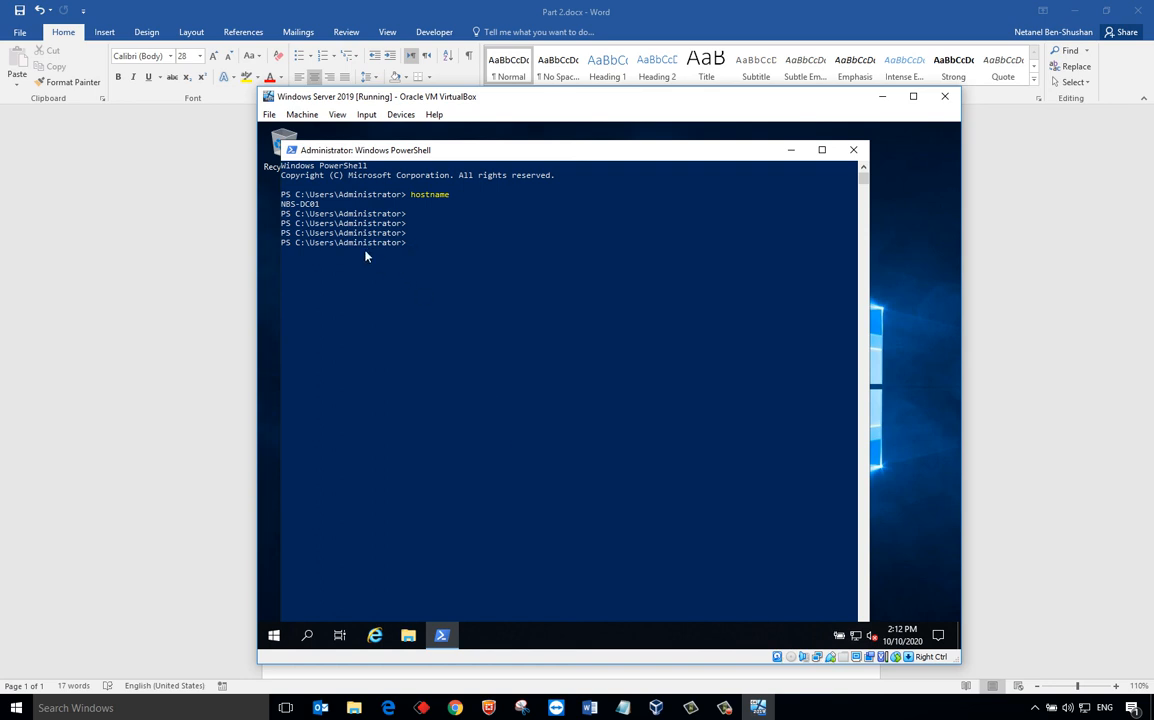
pyautogui.moveTo(346, 244); pyautogui.dragTo(366, 244)
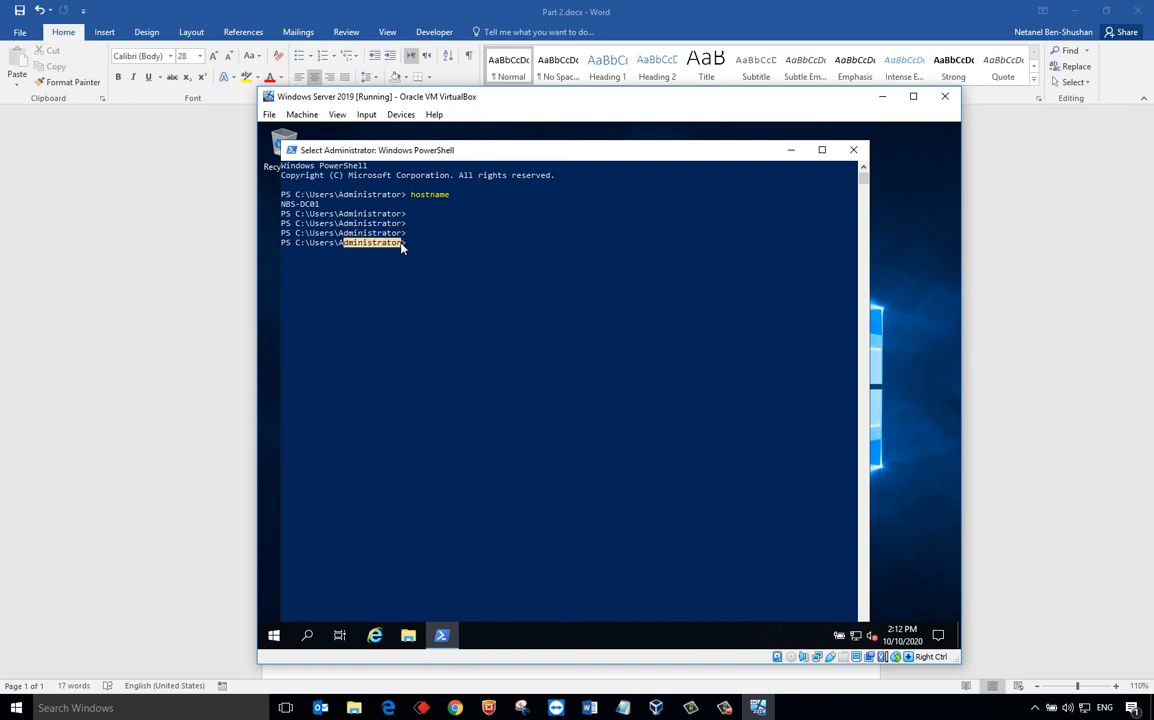
# - Browse This PC, run whoami to verify the renamed account, then close PowerShell and File Explorer
pyautogui.click(409, 635)
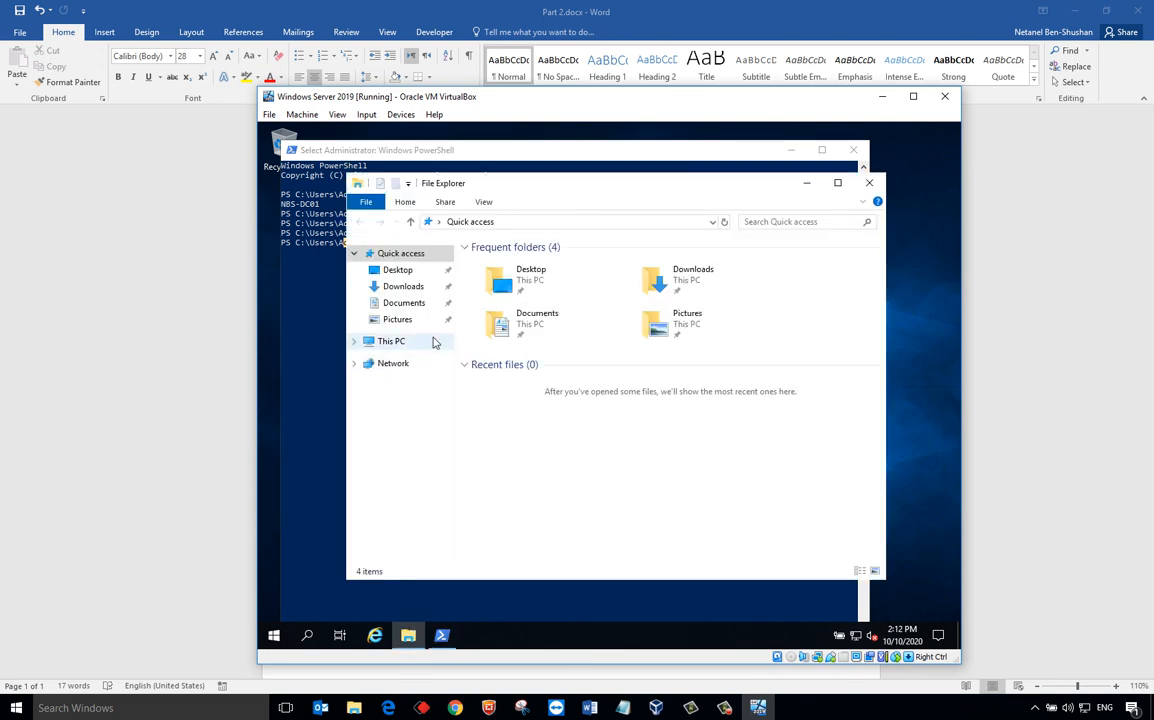
pyautogui.click(432, 342)
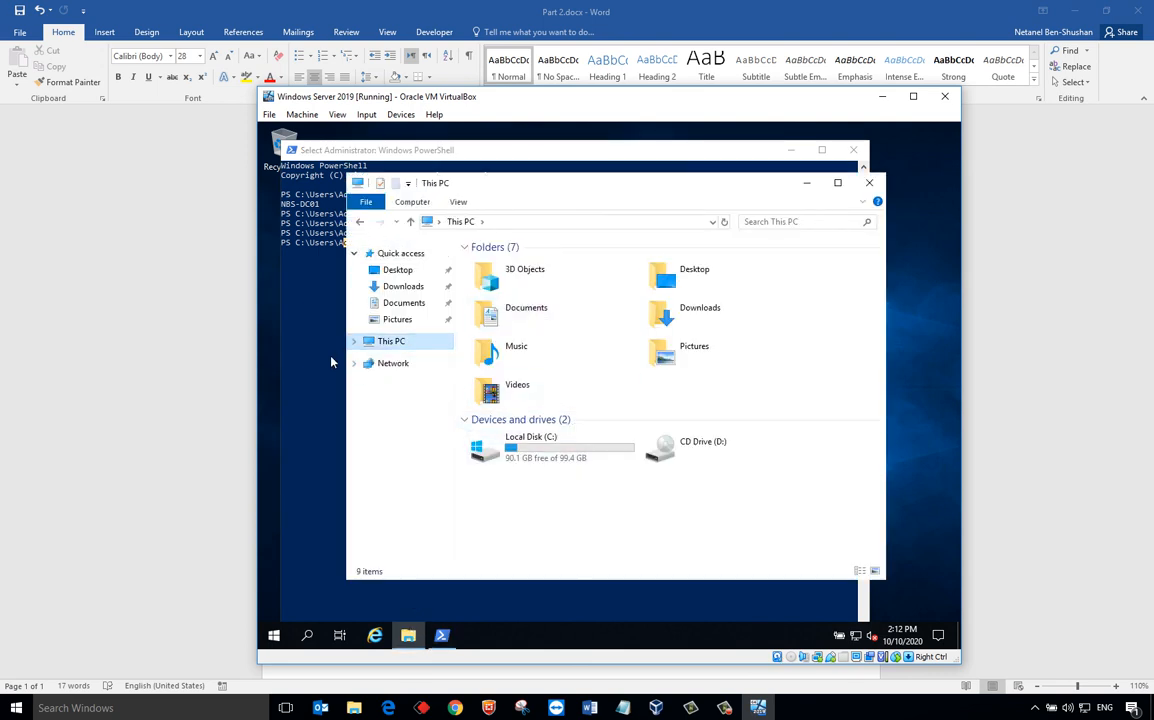
pyautogui.click(328, 361)
pyautogui.write('whoami')
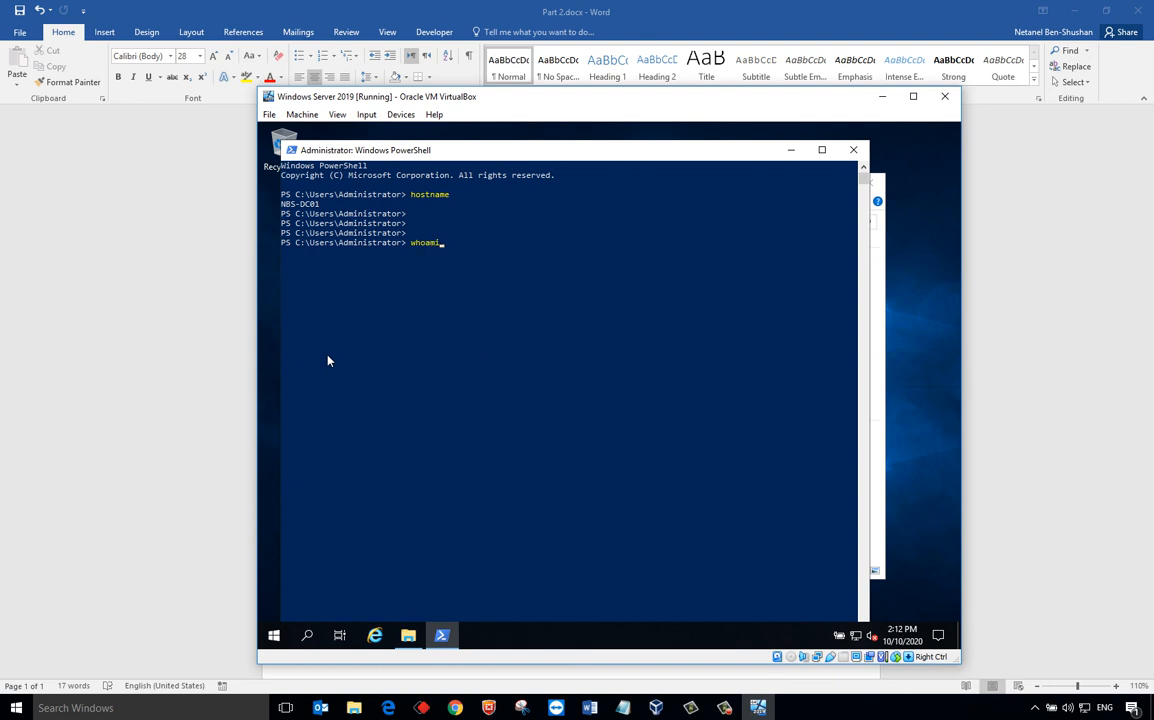
pyautogui.press('Return')
pyautogui.moveTo(326, 255); pyautogui.dragTo(370, 256)
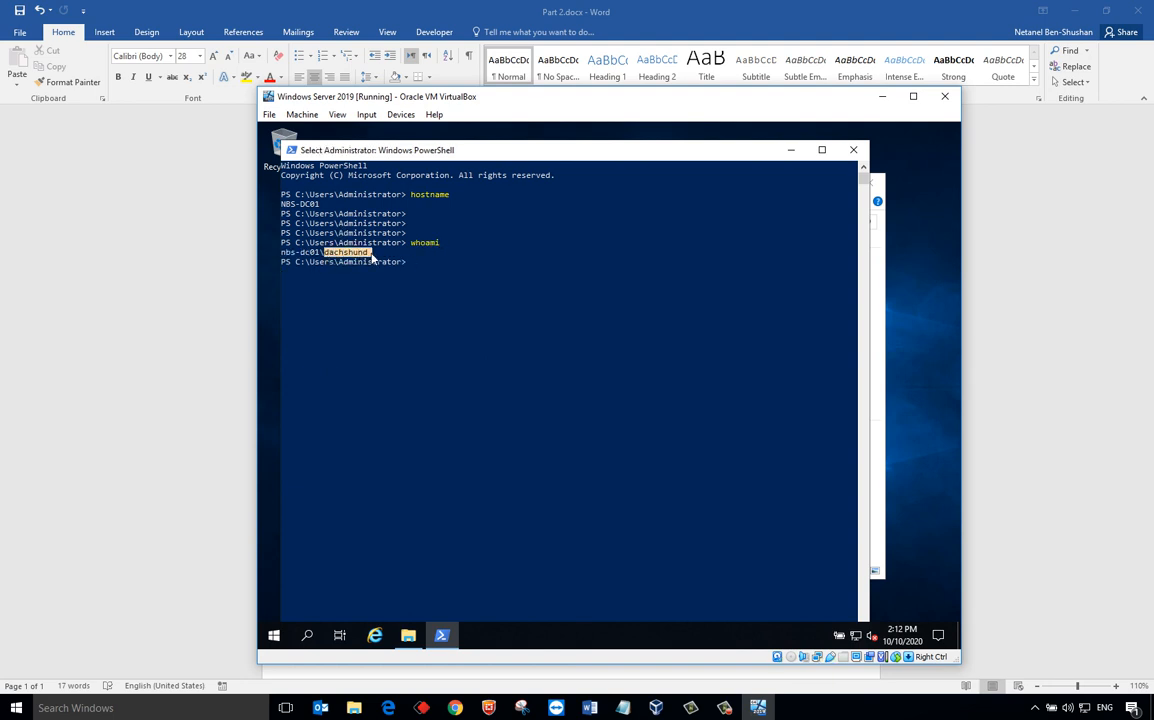
pyautogui.click(851, 153)
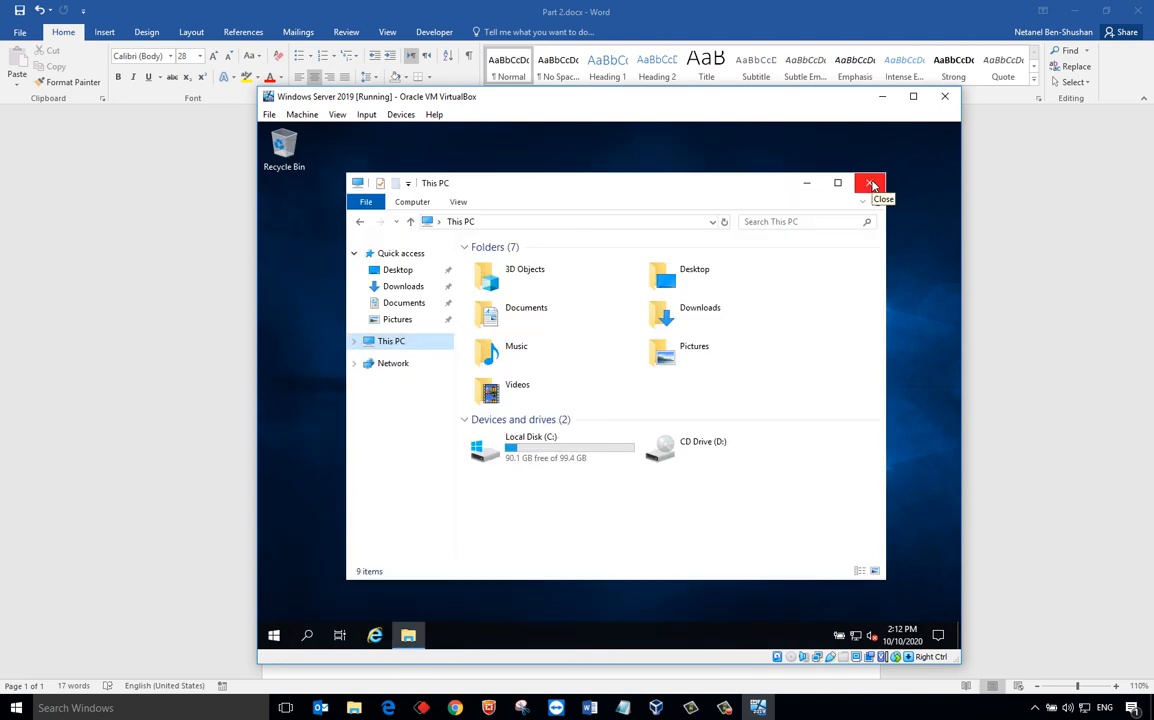
pyautogui.click(870, 184)
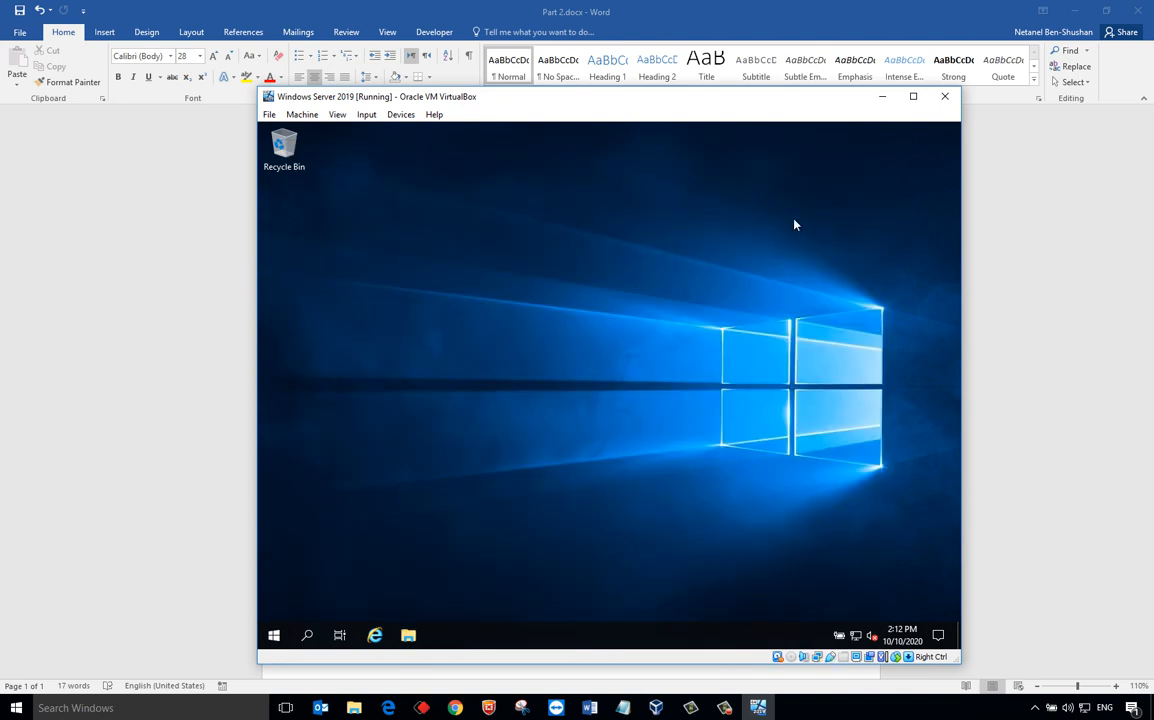
# - Launch Control Panel by running control from the Win+X Run box
pyautogui.rightClick(284, 642)
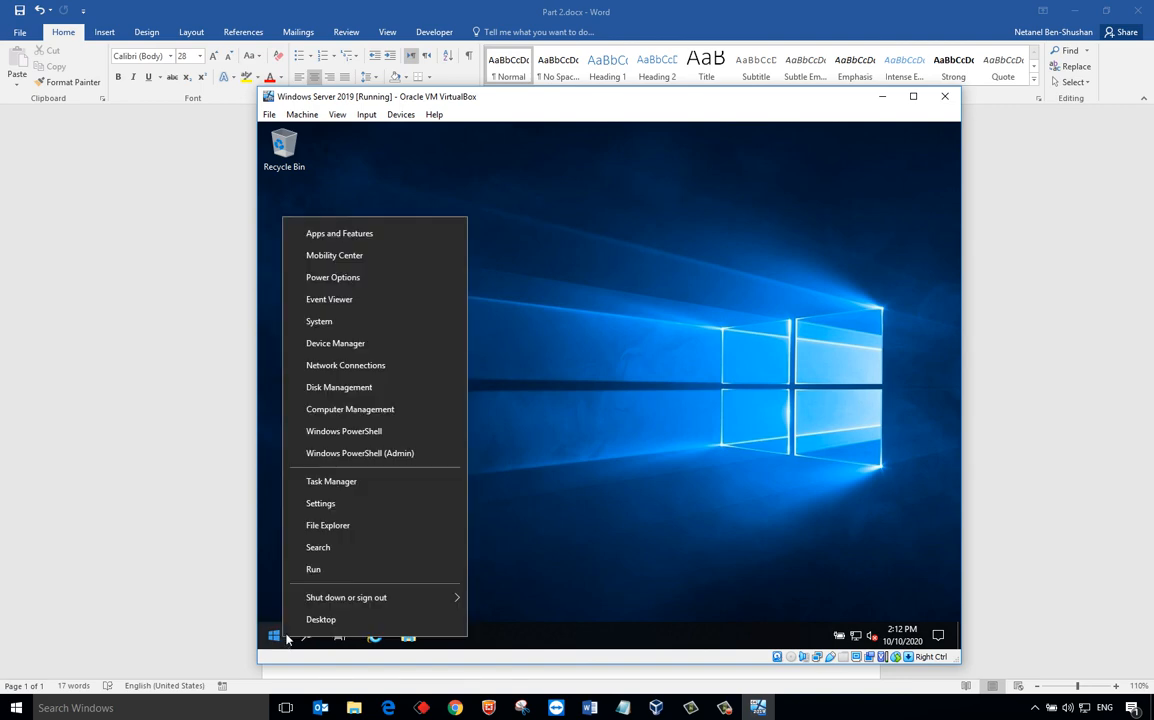
pyautogui.click(323, 575)
pyautogui.write('control')
pyautogui.press('Return')
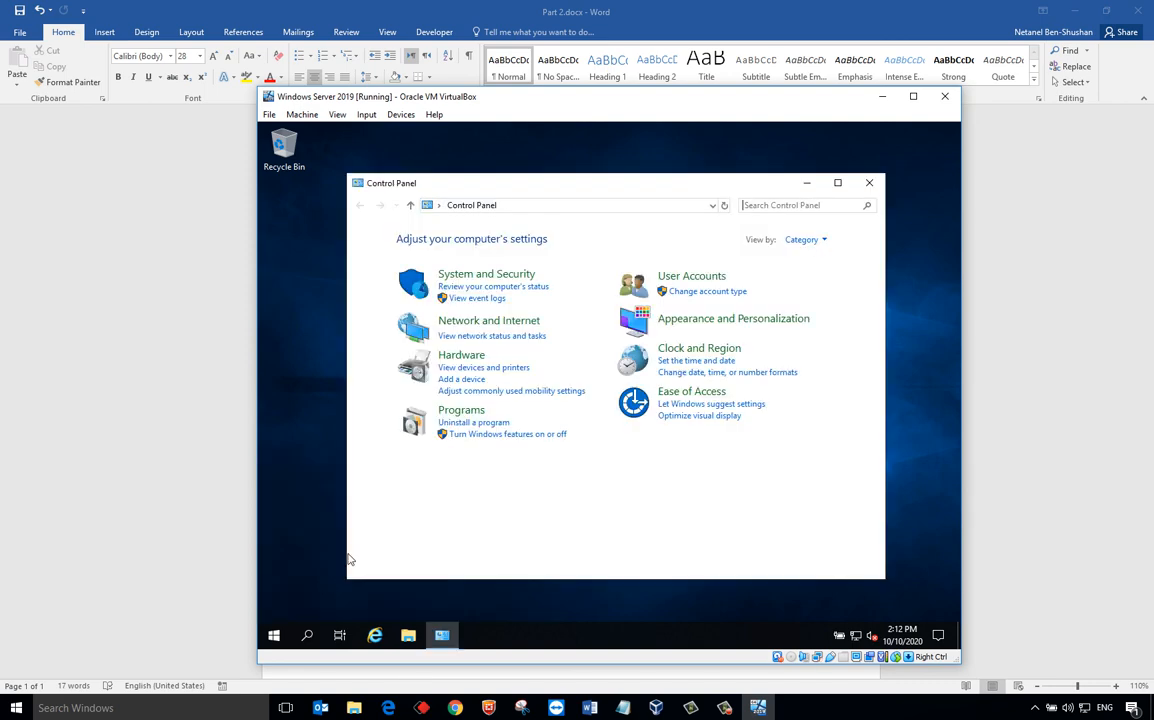
# - Select the High performance plan in Power Options, then return to All Control Panel Items
pyautogui.click(806, 239)
pyautogui.click(820, 293)
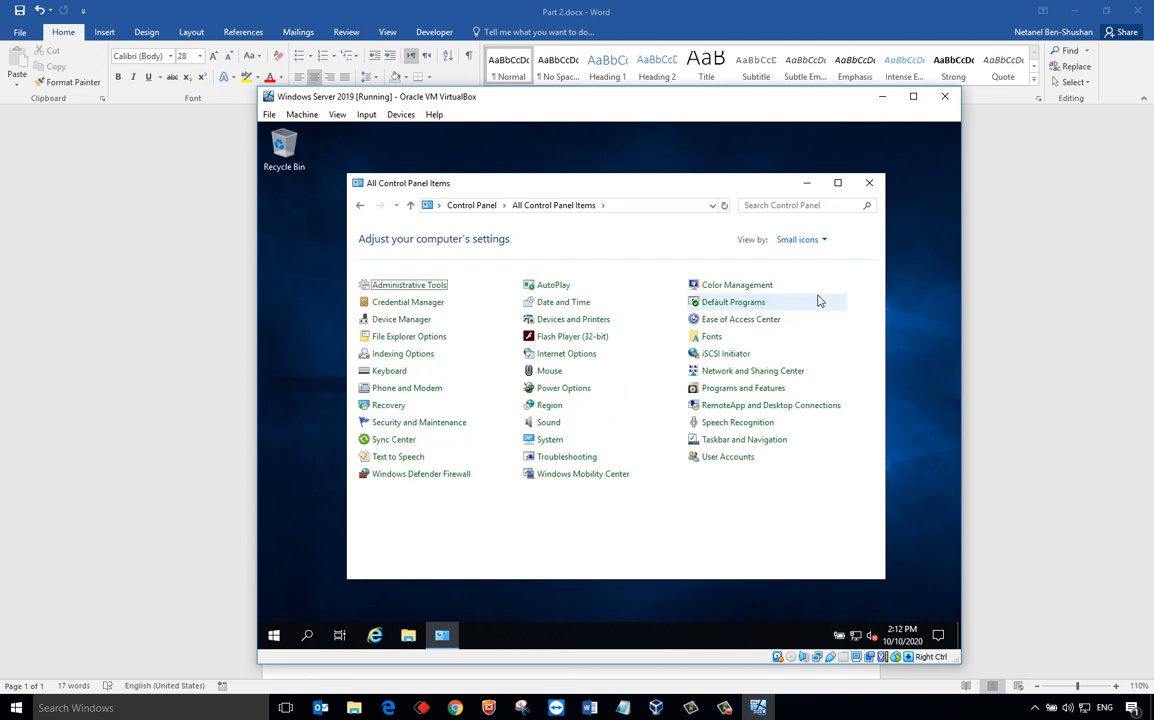
pyautogui.click(564, 388)
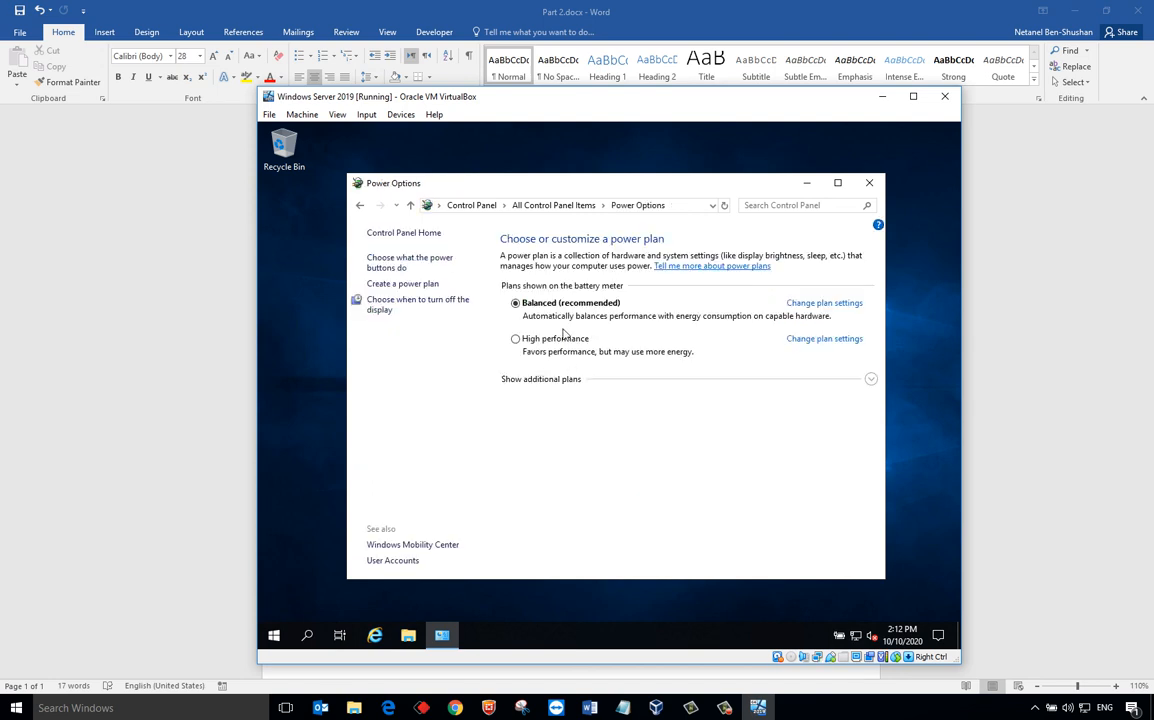
pyautogui.click(516, 340)
pyautogui.click(579, 207)
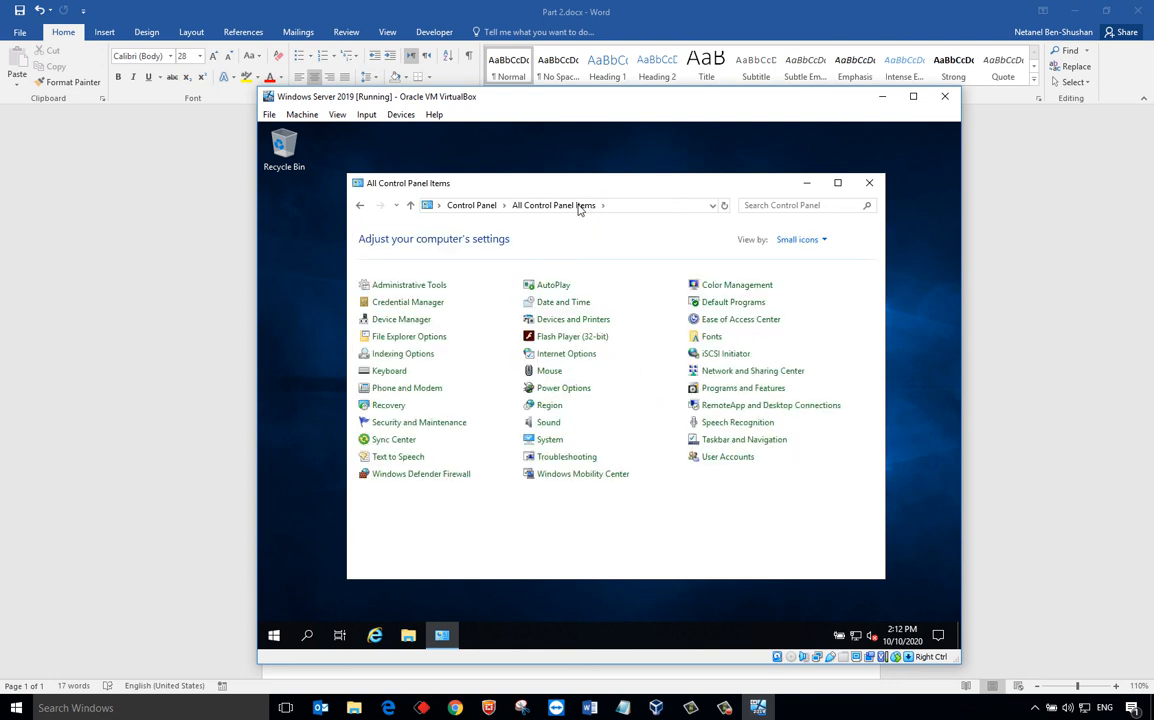
# - Allow remote connections on the System Properties Remote tab, accept the firewall notice, and apply the change
pyautogui.rightClick(274, 635)
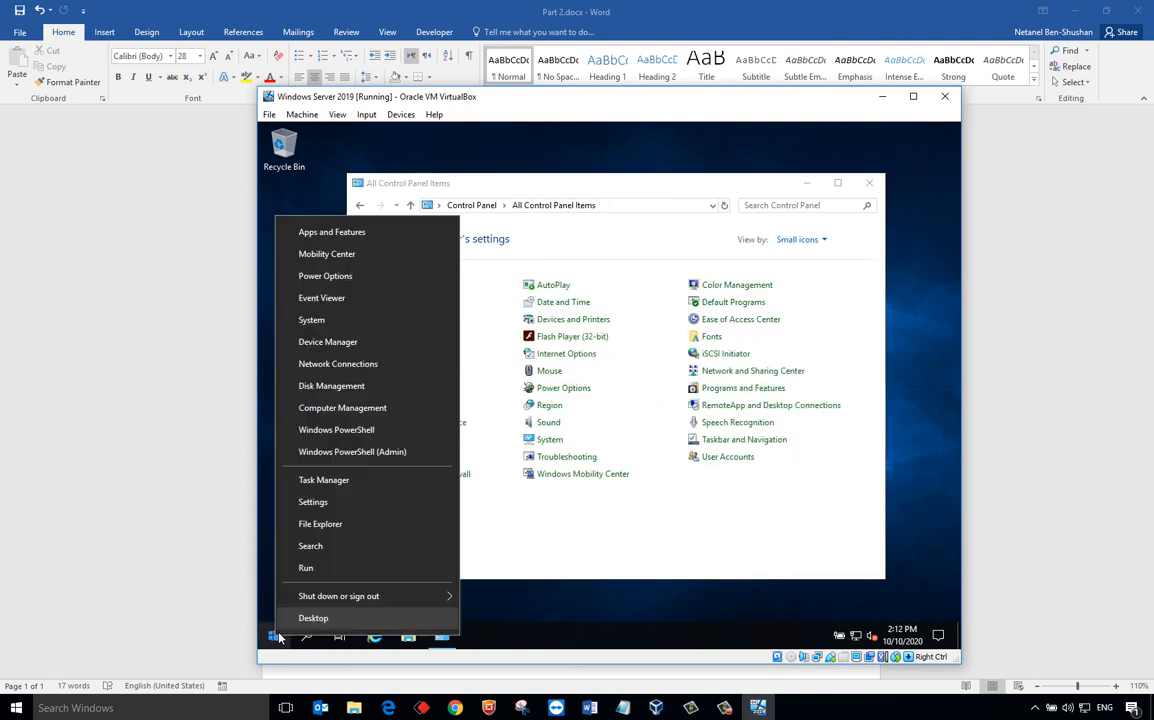
pyautogui.click(306, 568)
pyautogui.write('gpedit.msc')
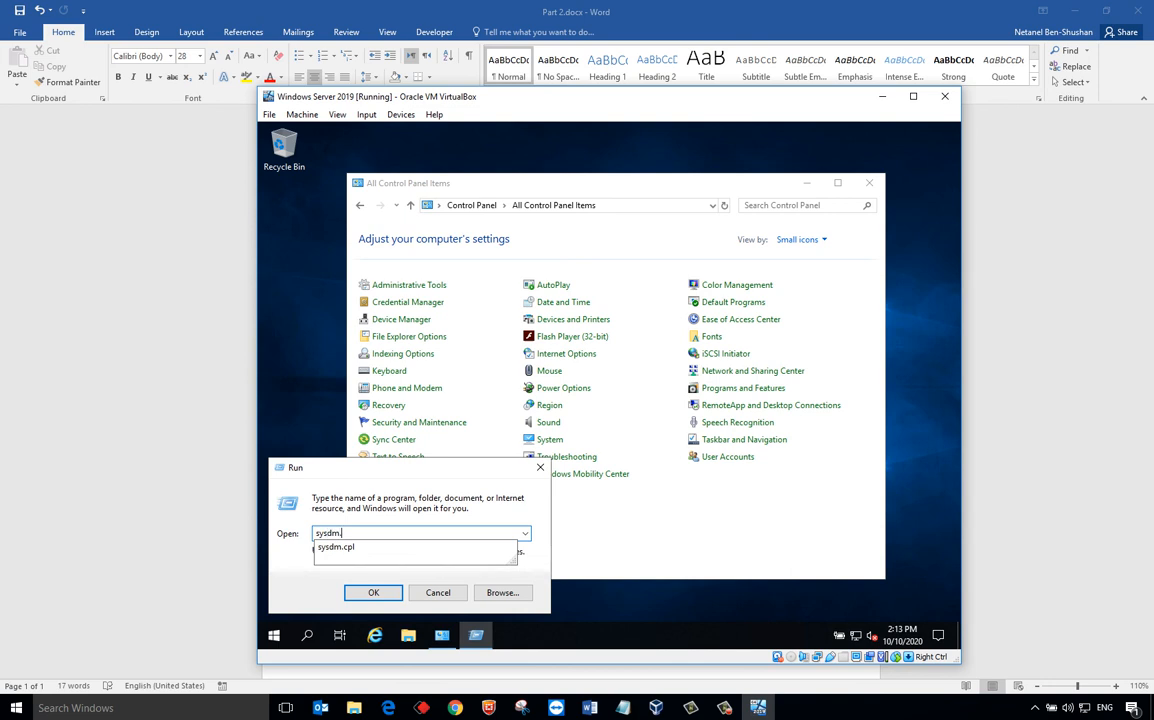
pyautogui.press('Return')
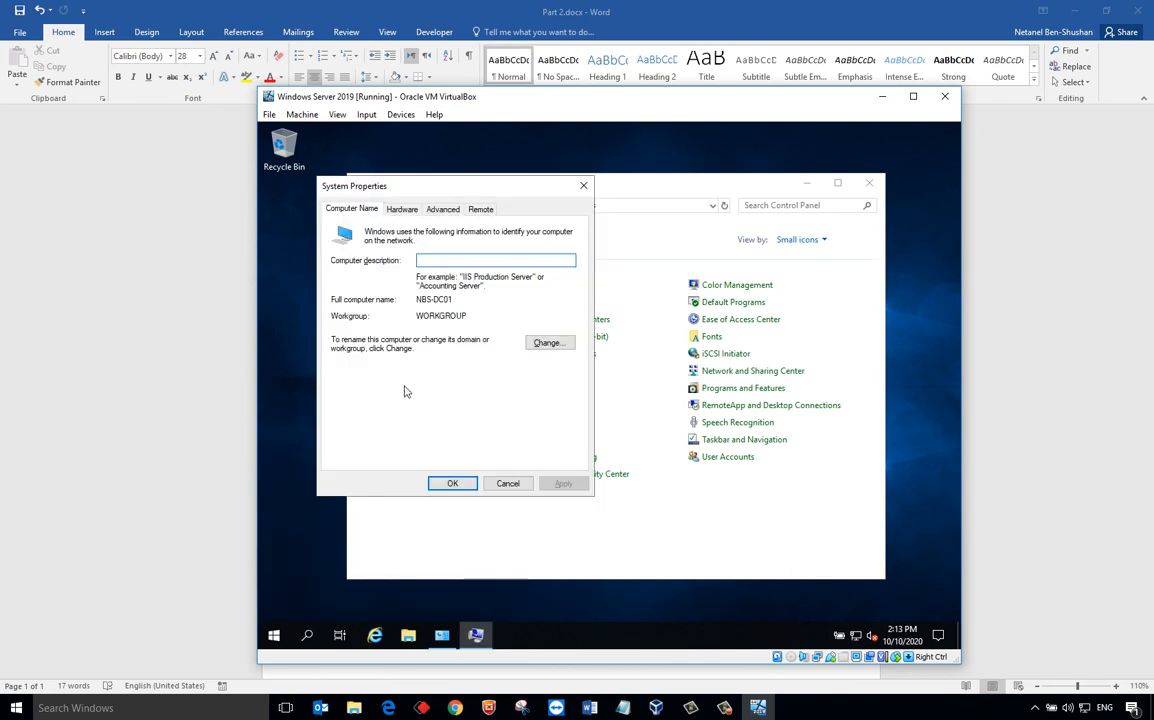
pyautogui.click(481, 211)
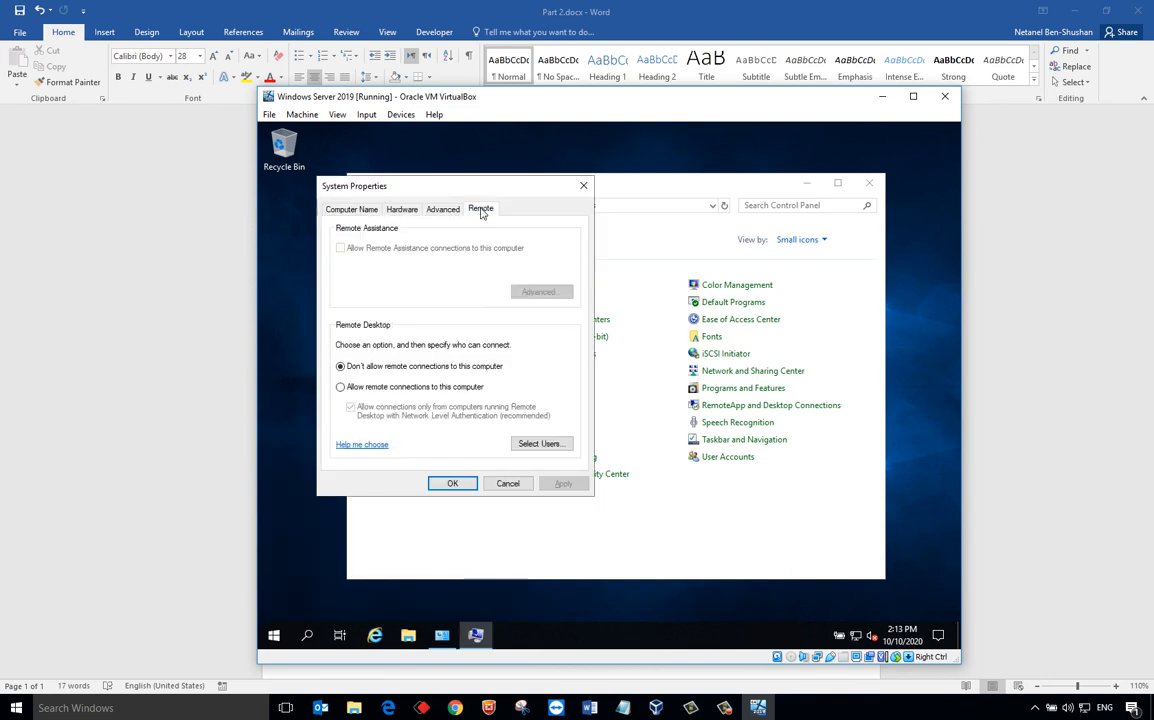
pyautogui.click(388, 387)
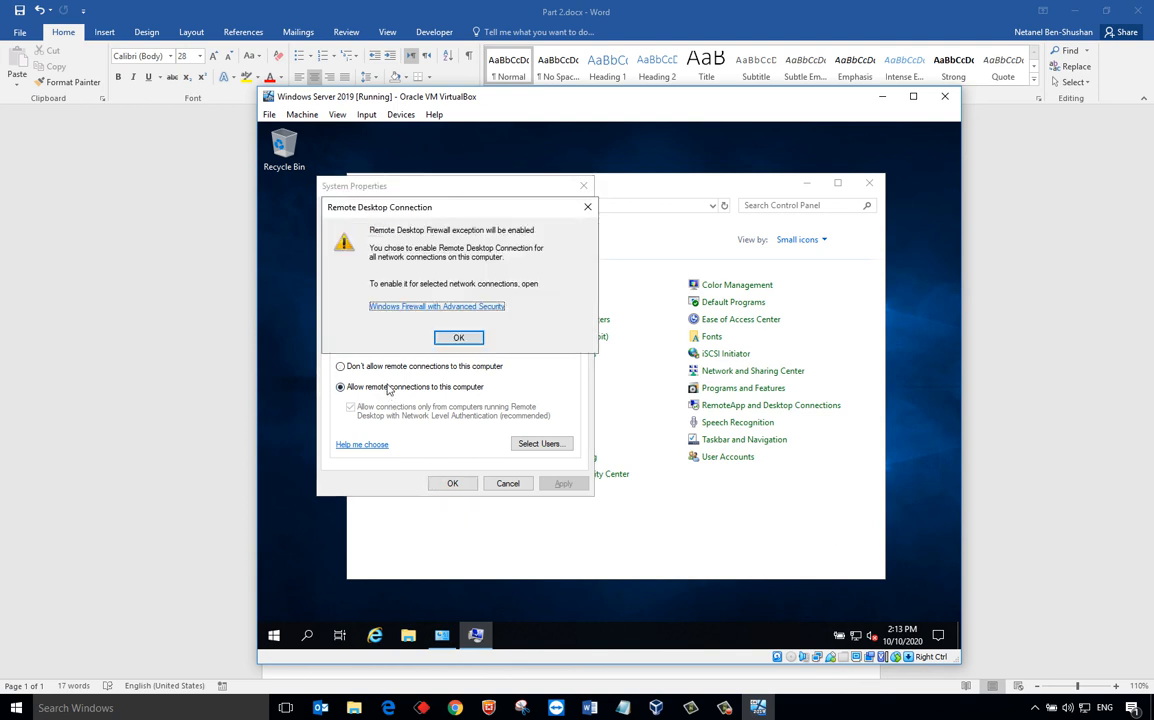
pyautogui.click(452, 340)
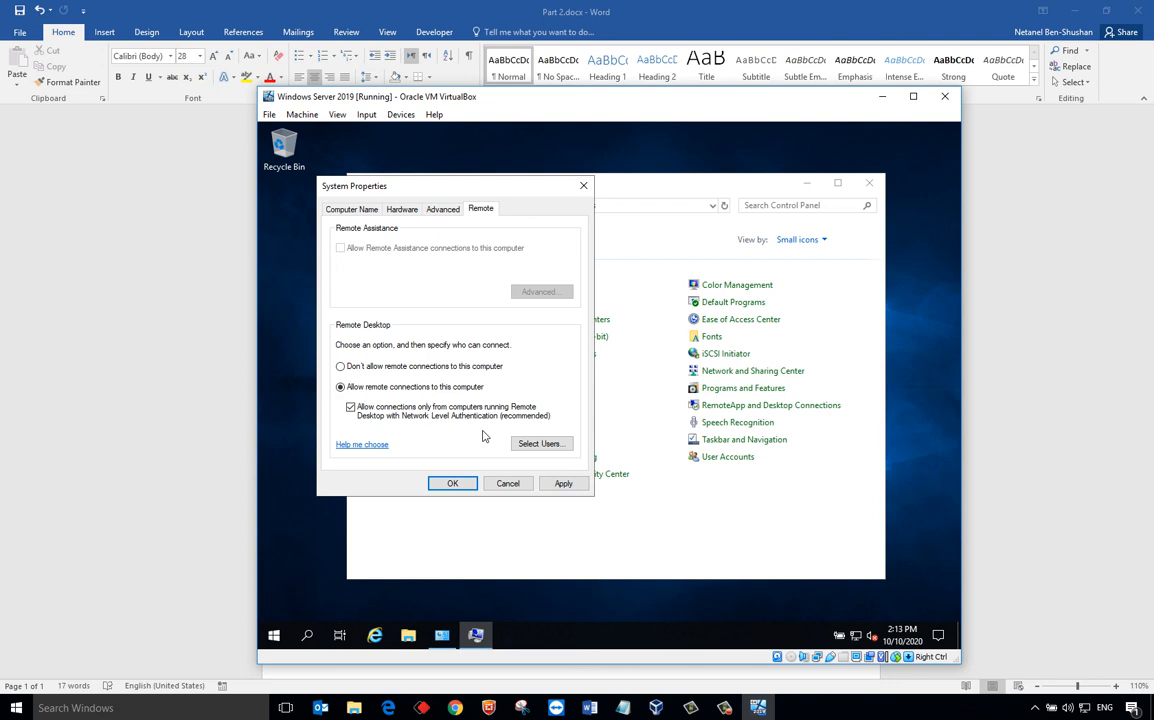
pyautogui.click(563, 483)
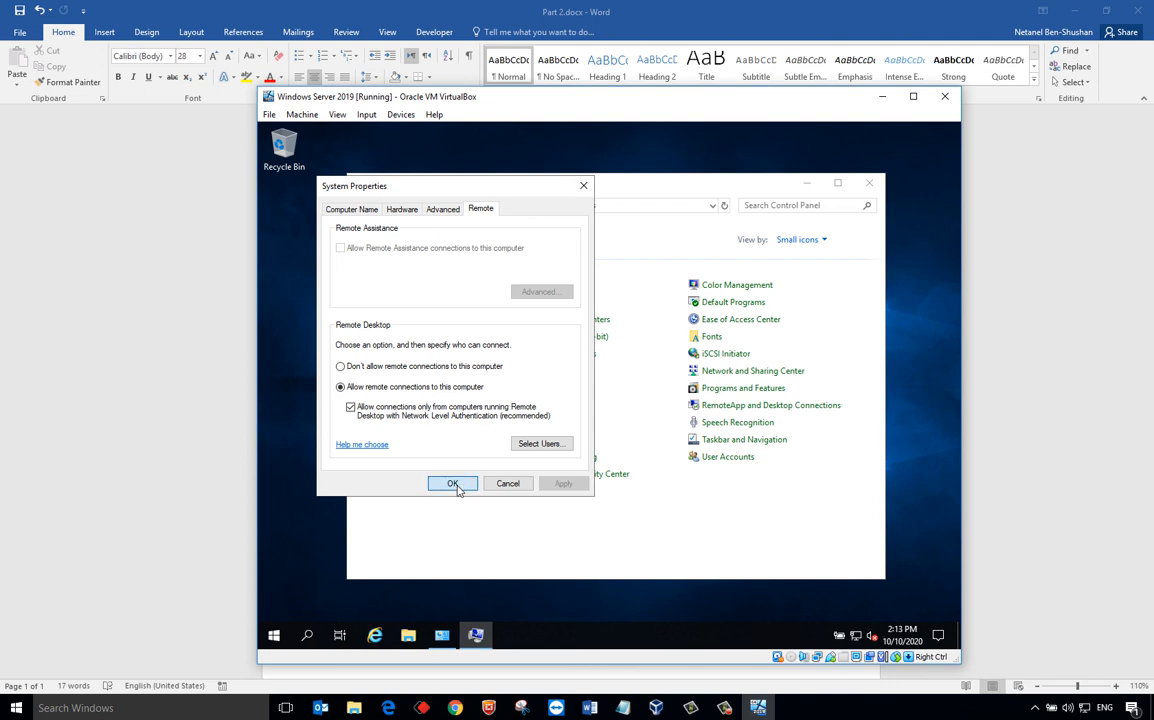
pyautogui.click(453, 484)
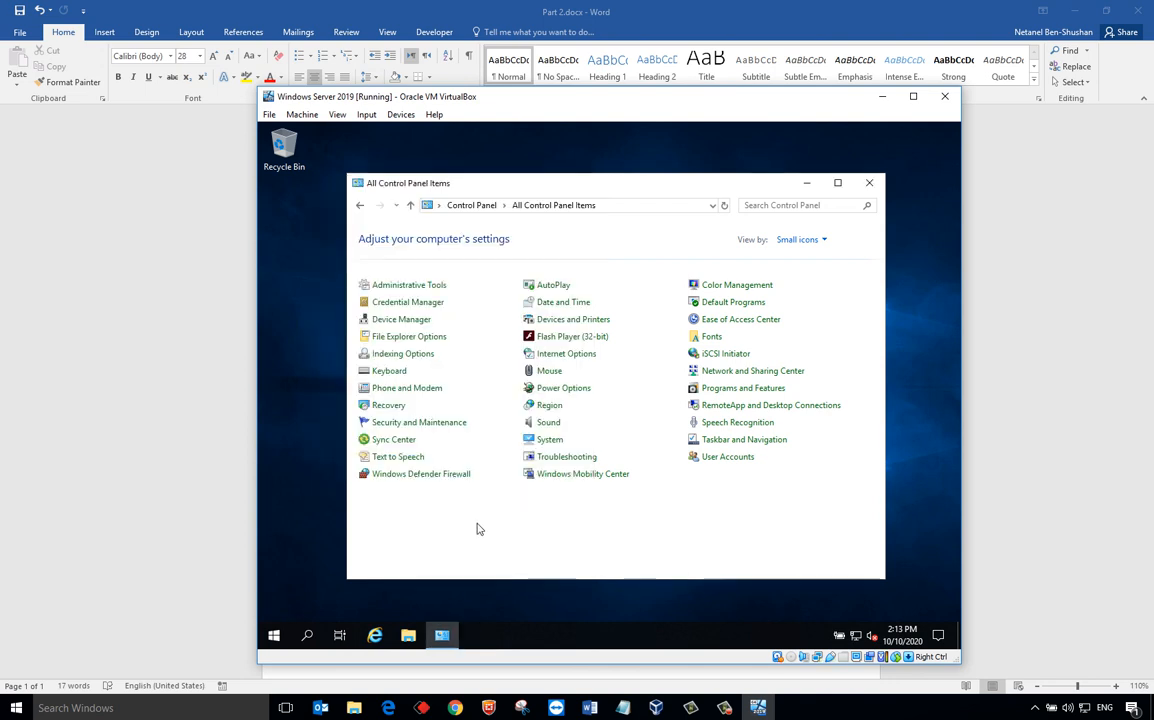